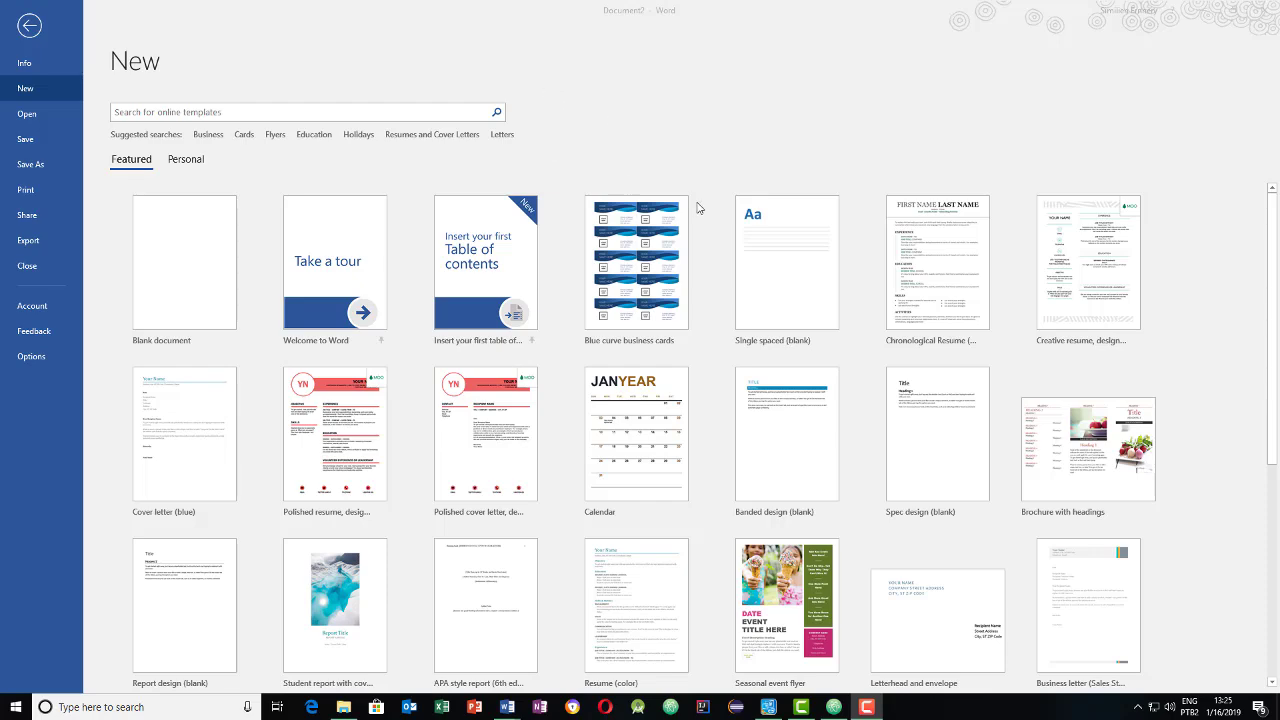
- Bring Word forward and show the Business category in the new-document template gallery
scroll(699, 208, "down", 3)
scroll(697, 207, "up", 3)
scroll(700, 237, "down", 4)
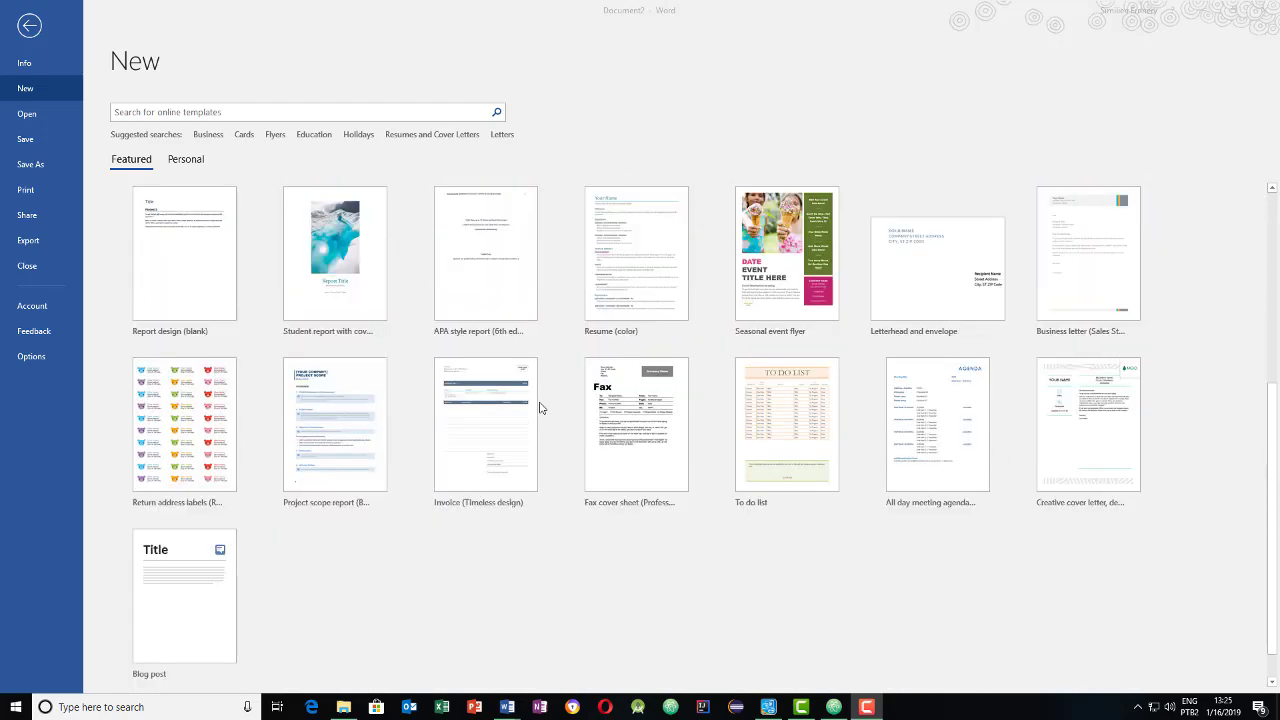
scroll(468, 337, "up", 4)
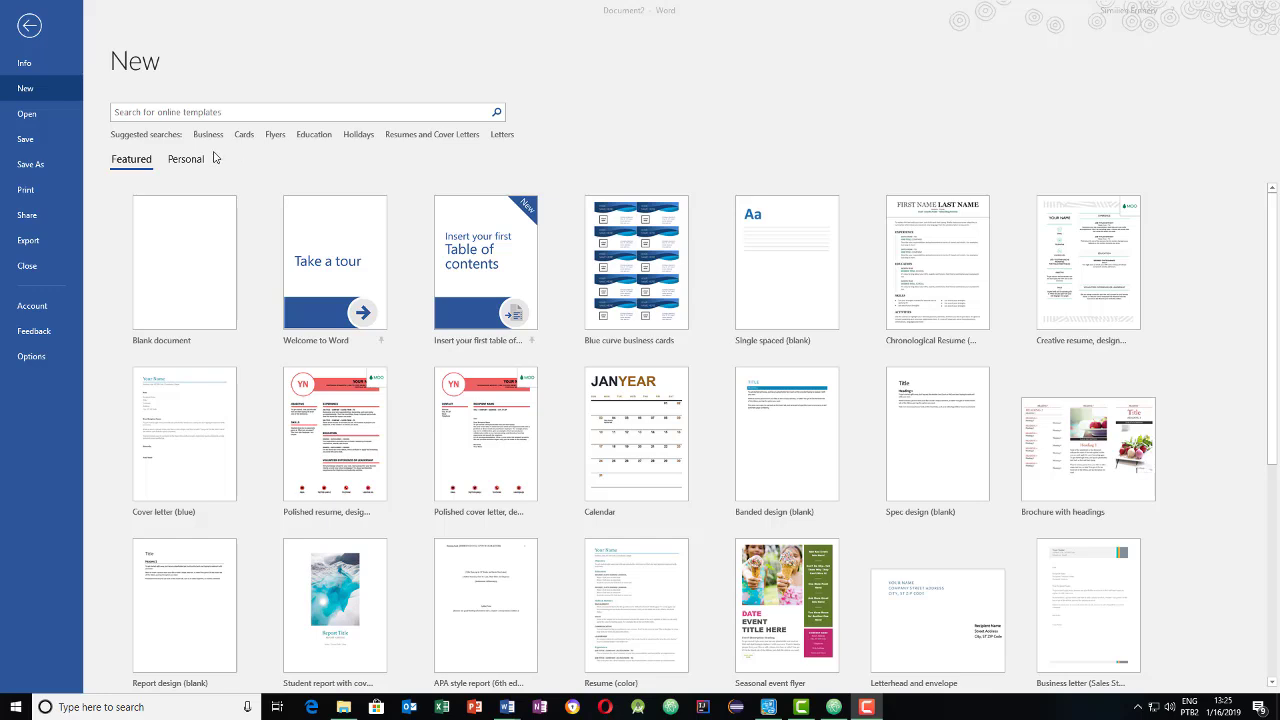
left_click(212, 155)
left_click(210, 136)
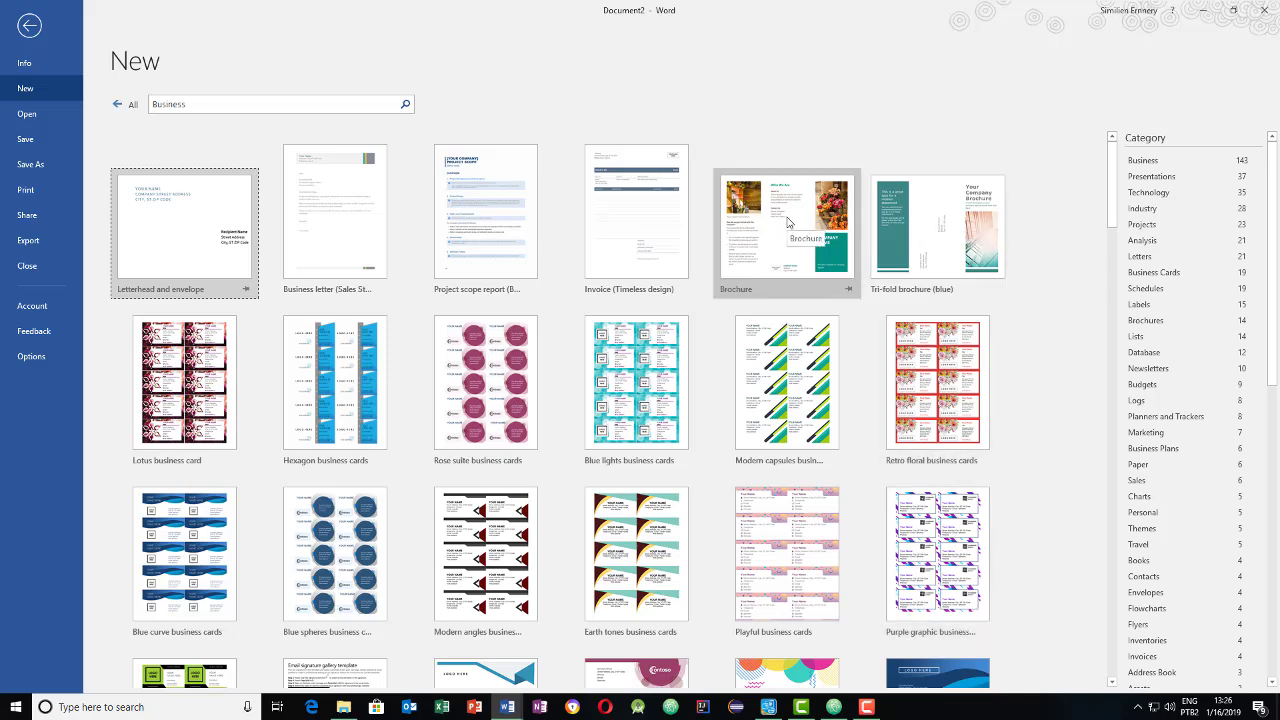
- Browse the Business template results and preview the Brochure template
scroll(771, 403, "down", 4)
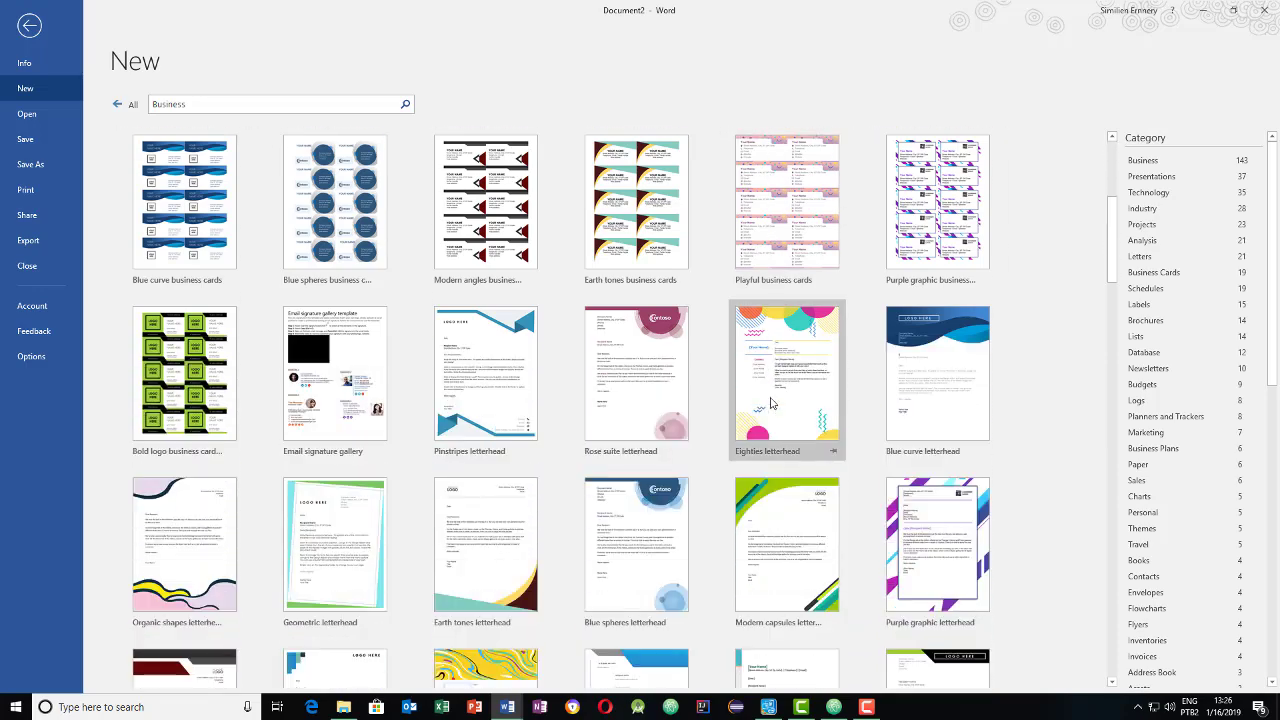
scroll(771, 403, "down", 5)
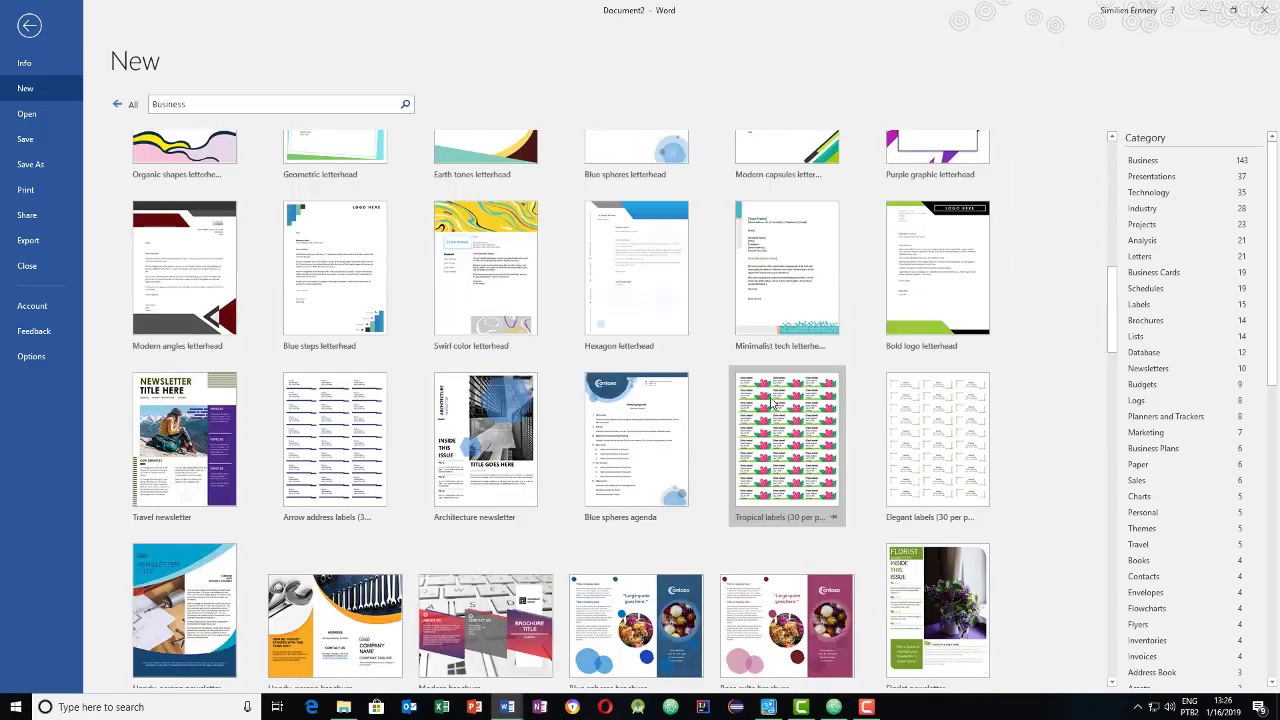
scroll(771, 403, "down", 5)
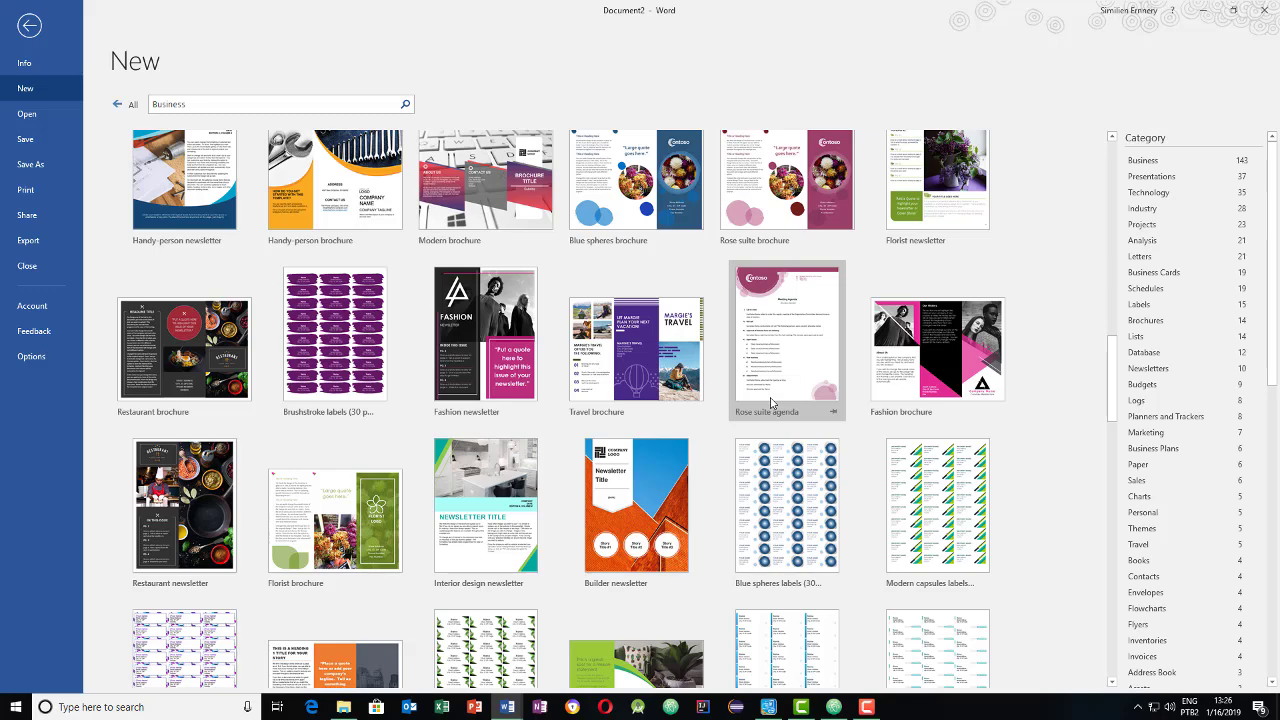
scroll(771, 403, "down", 1)
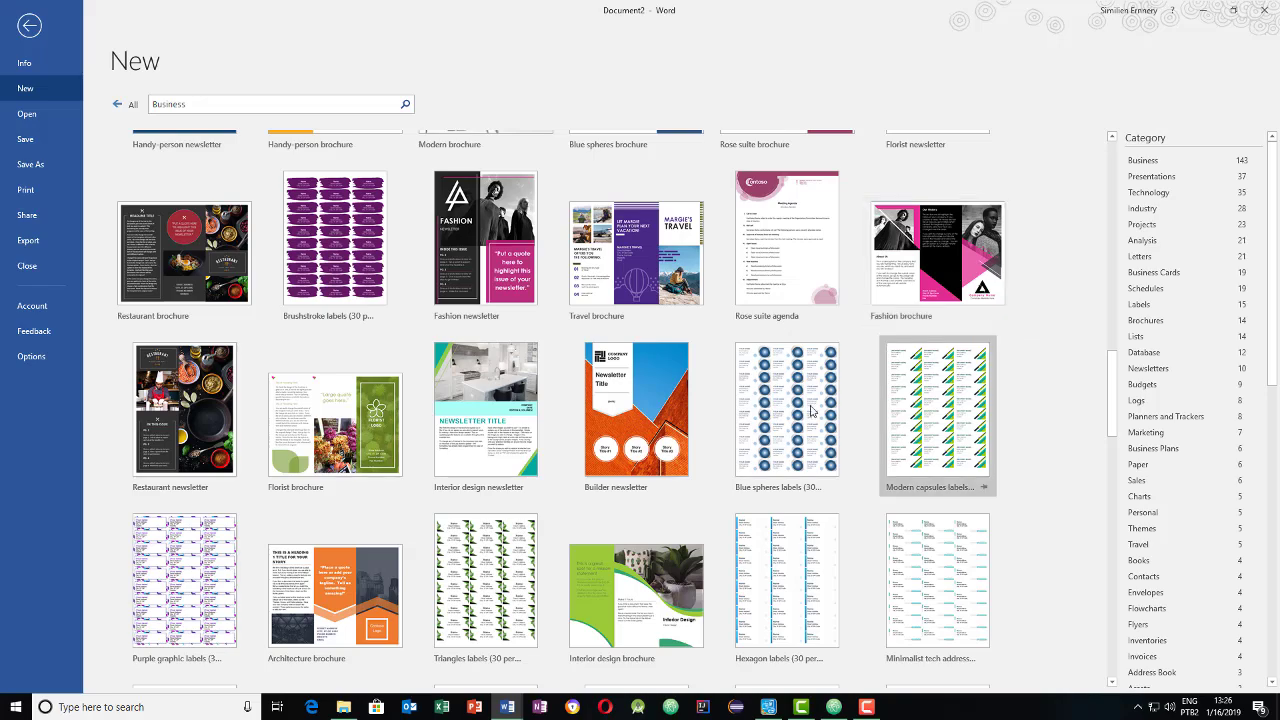
scroll(673, 500, "down", 10)
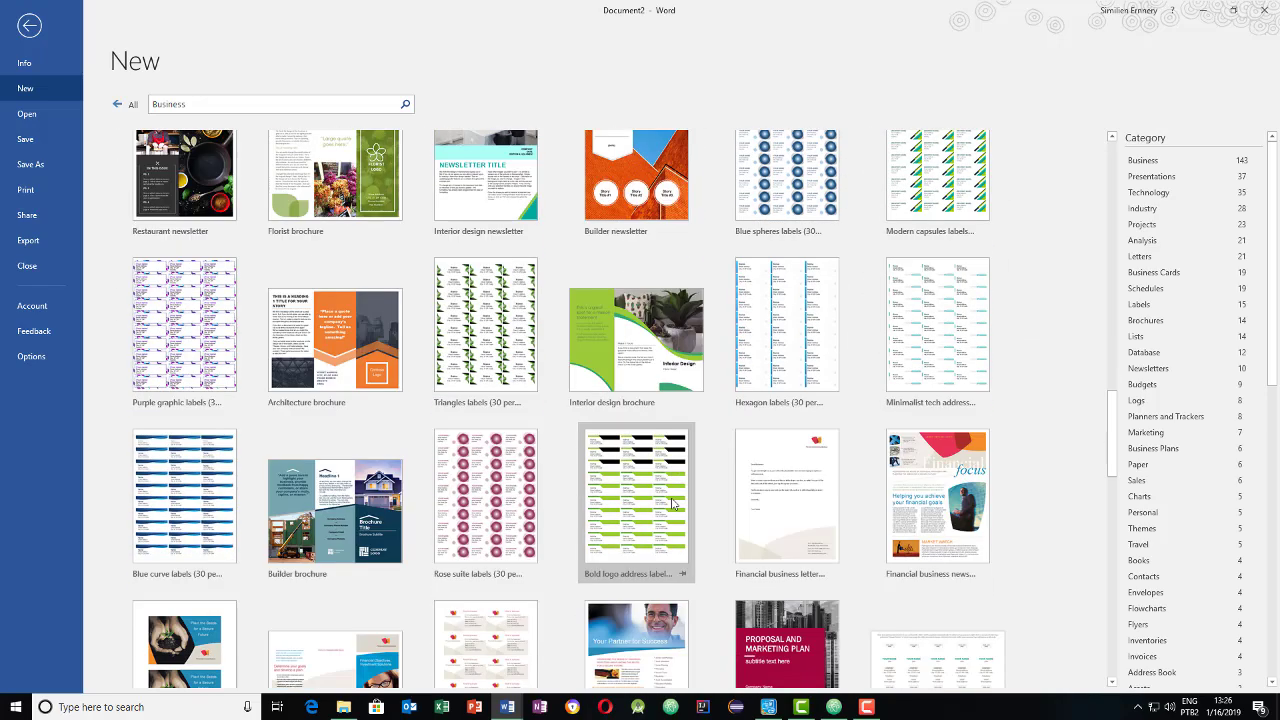
scroll(675, 505, "up", 10)
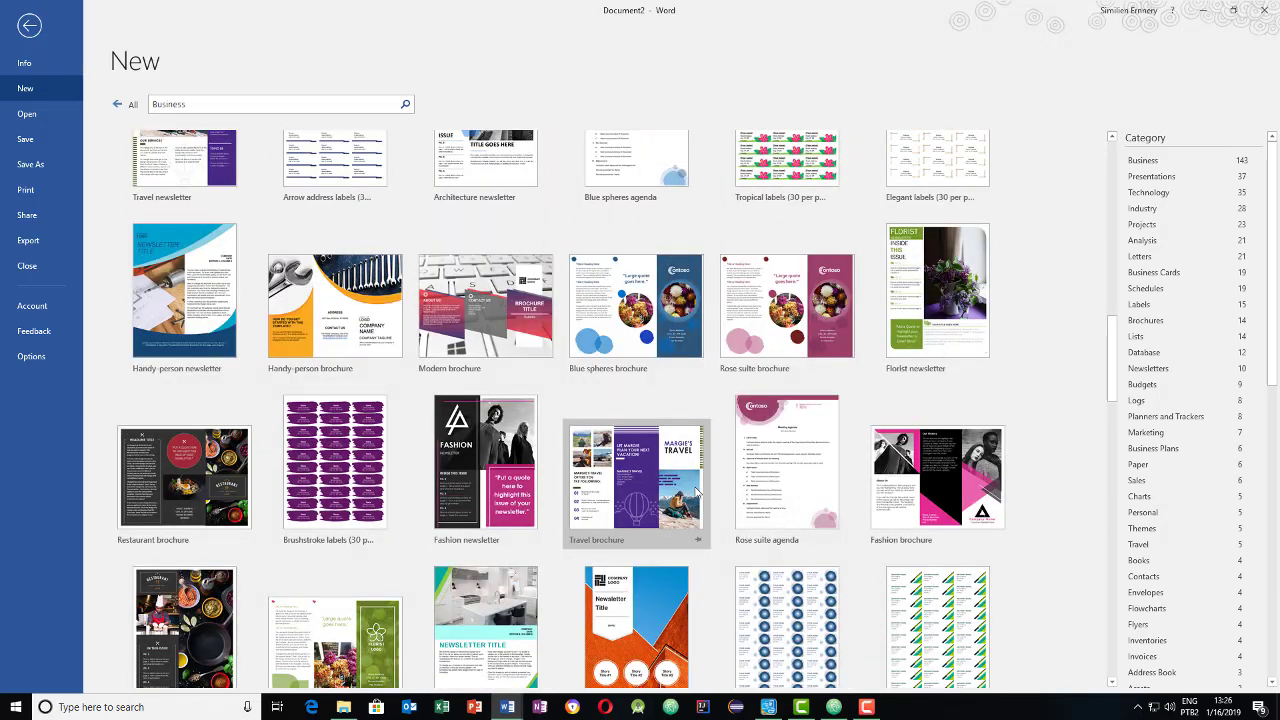
scroll(693, 490, "up", 5)
scroll(695, 480, "up", 3)
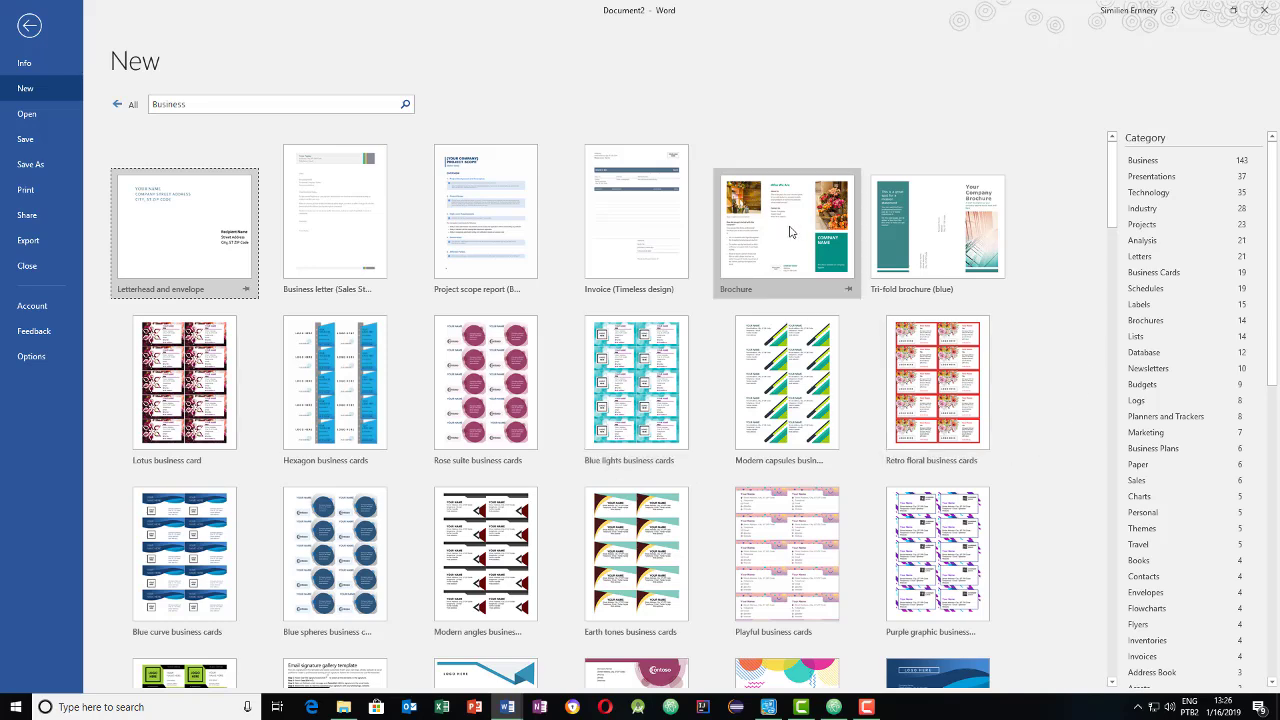
left_click(790, 229)
- Create a new document from the Brochure template and switch to it
left_click(874, 318)
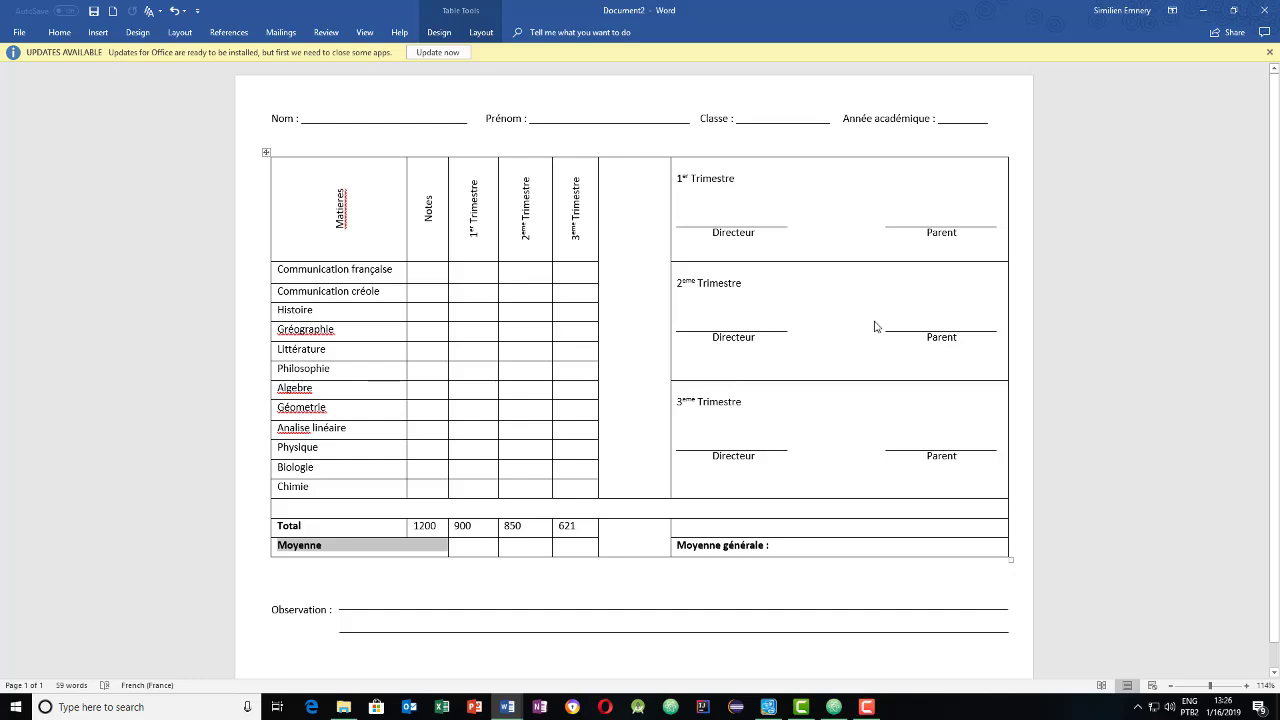
mouse_move(508, 712)
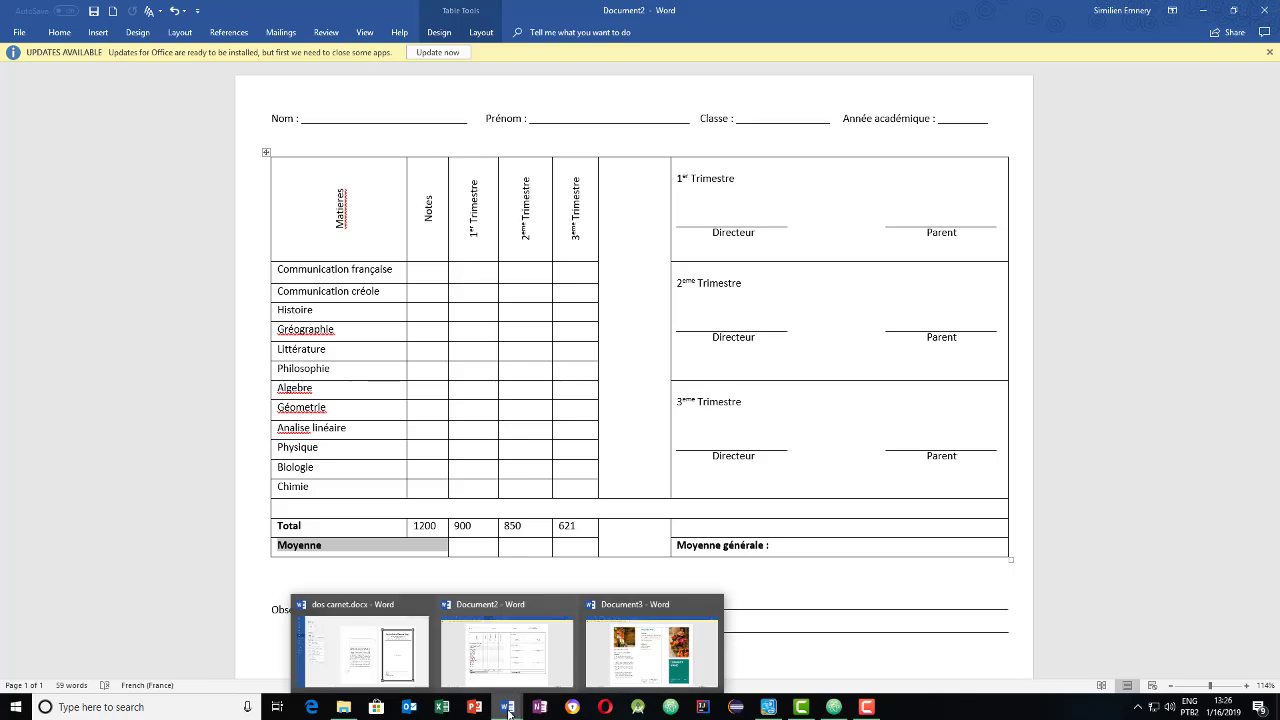
left_click(652, 652)
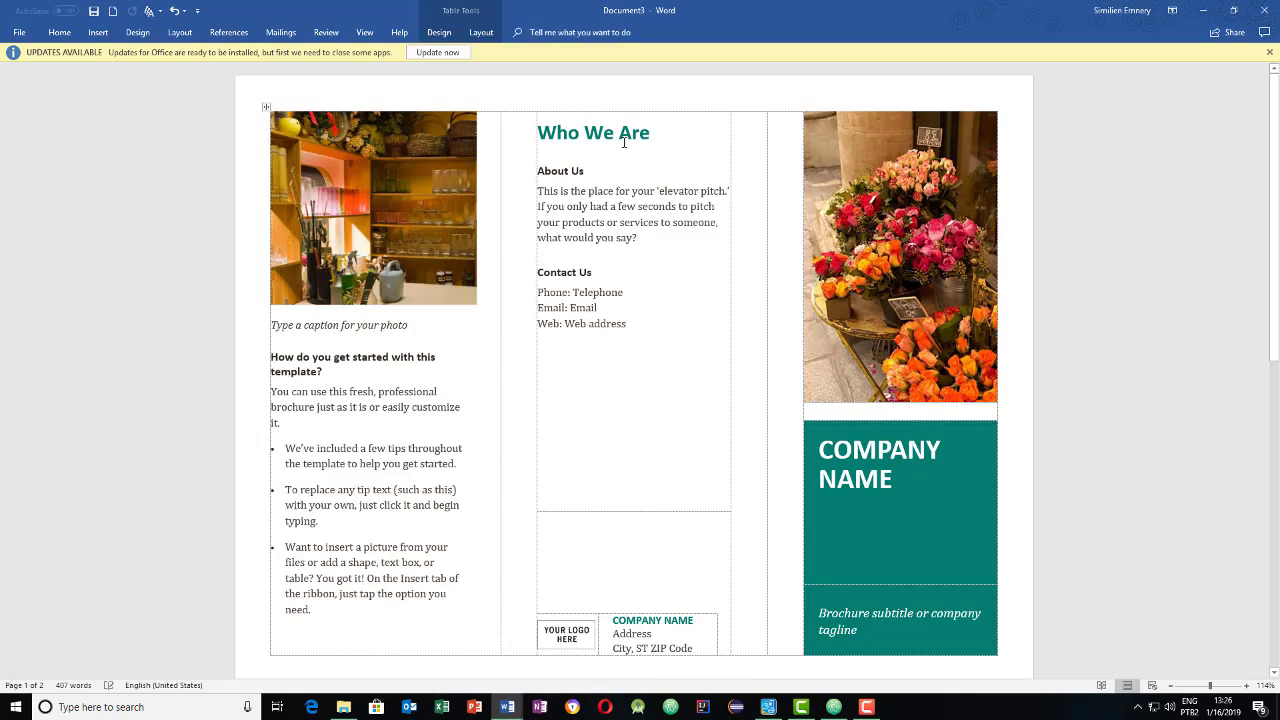
- Look through the new brochure, selecting the shop photo and the Web address placeholder
scroll(743, 306, "down", 2)
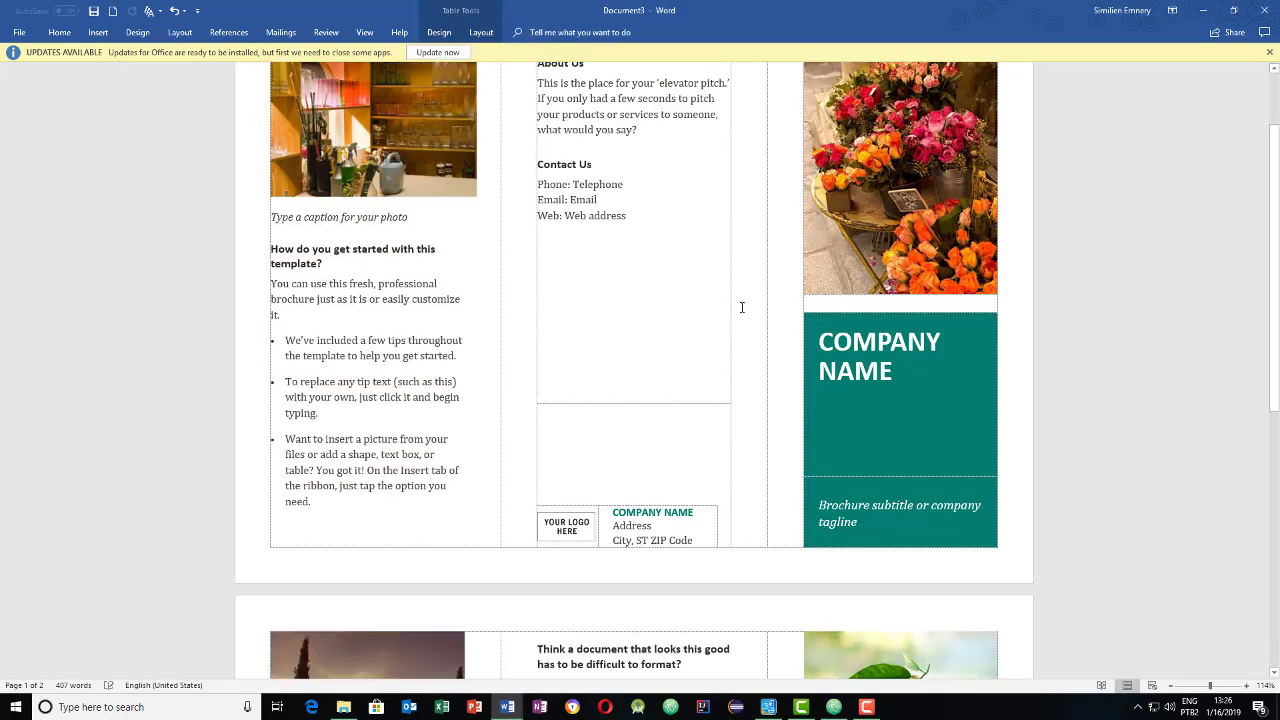
scroll(743, 306, "down", 1)
scroll(742, 307, "up", 3)
scroll(742, 307, "down", 6)
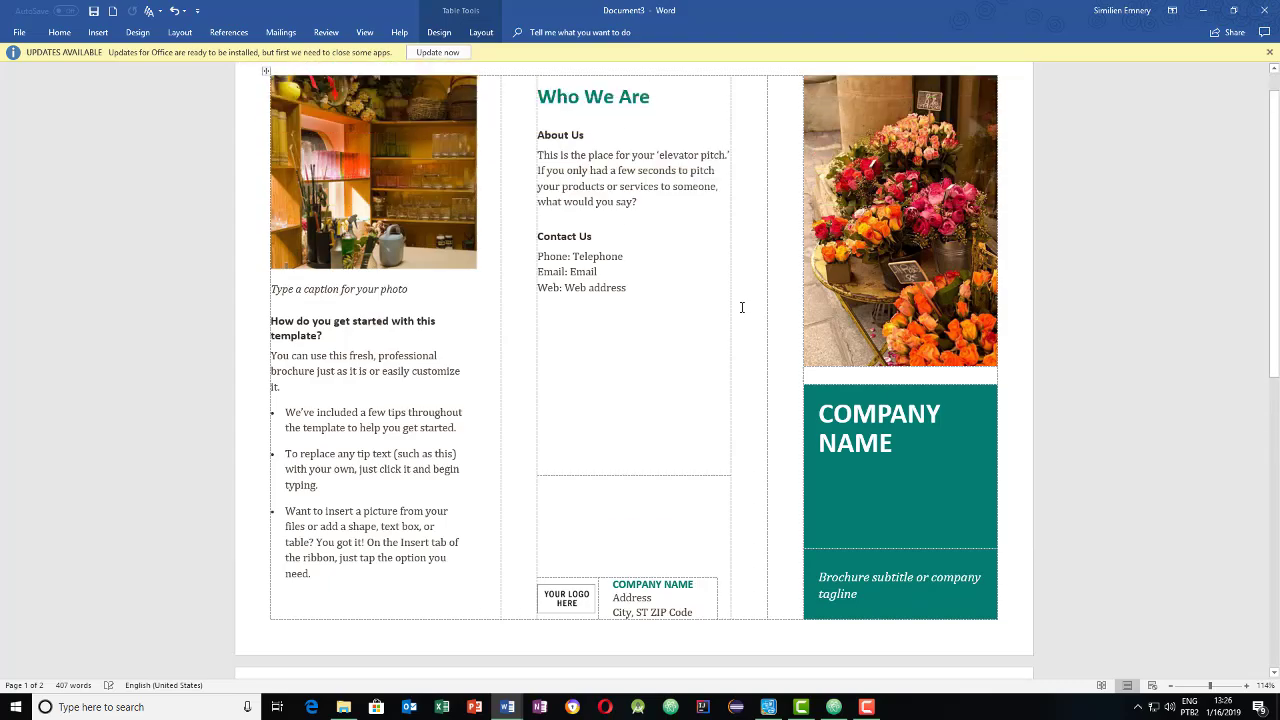
scroll(741, 307, "up", 2)
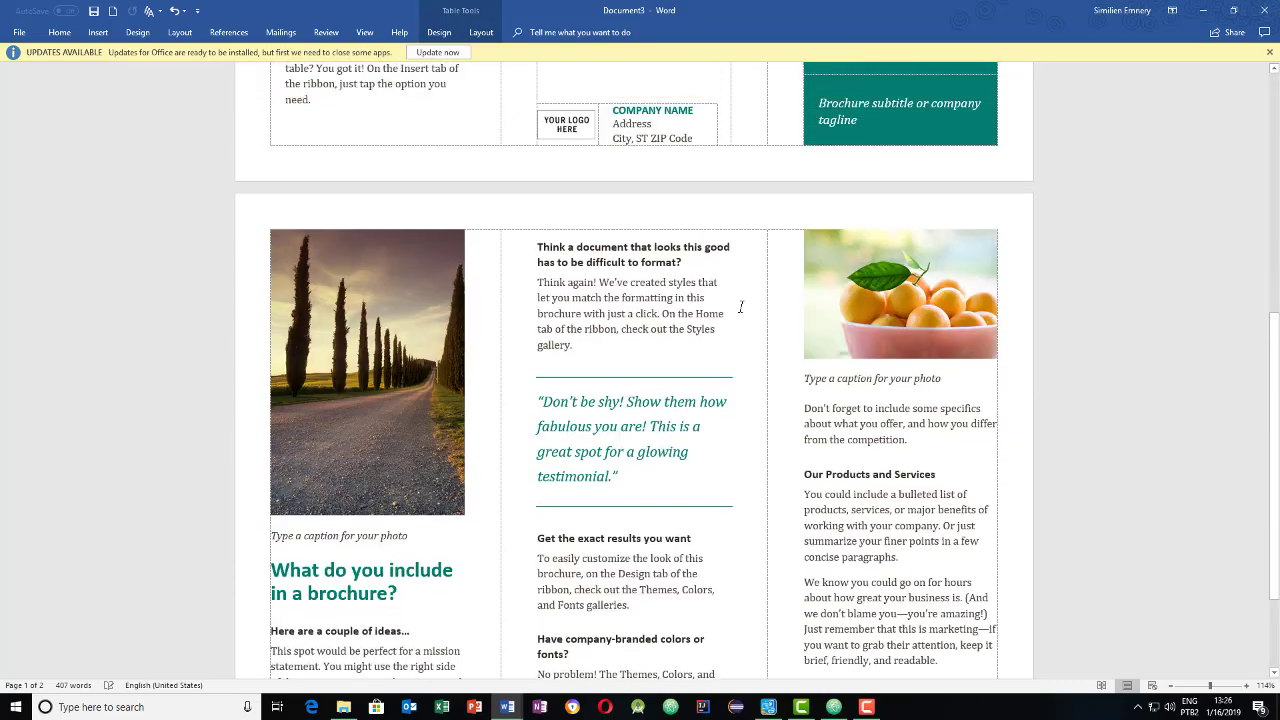
scroll(741, 307, "up", 5)
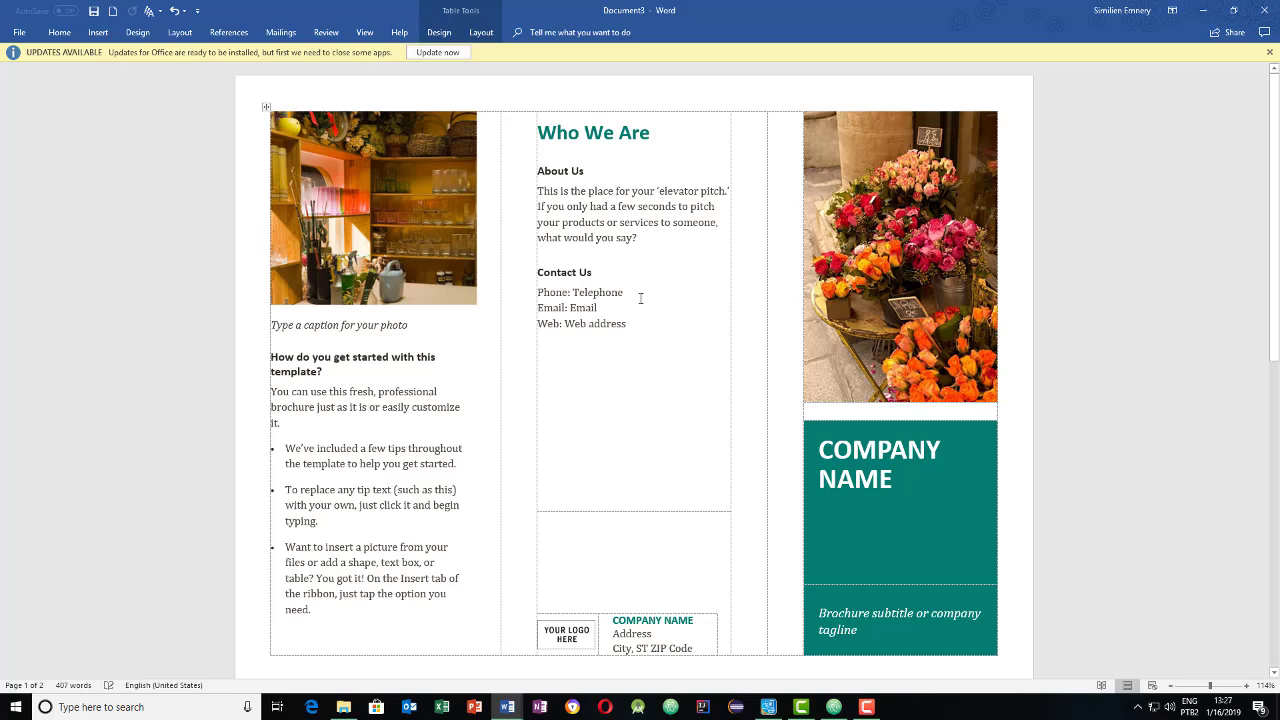
left_click(418, 271)
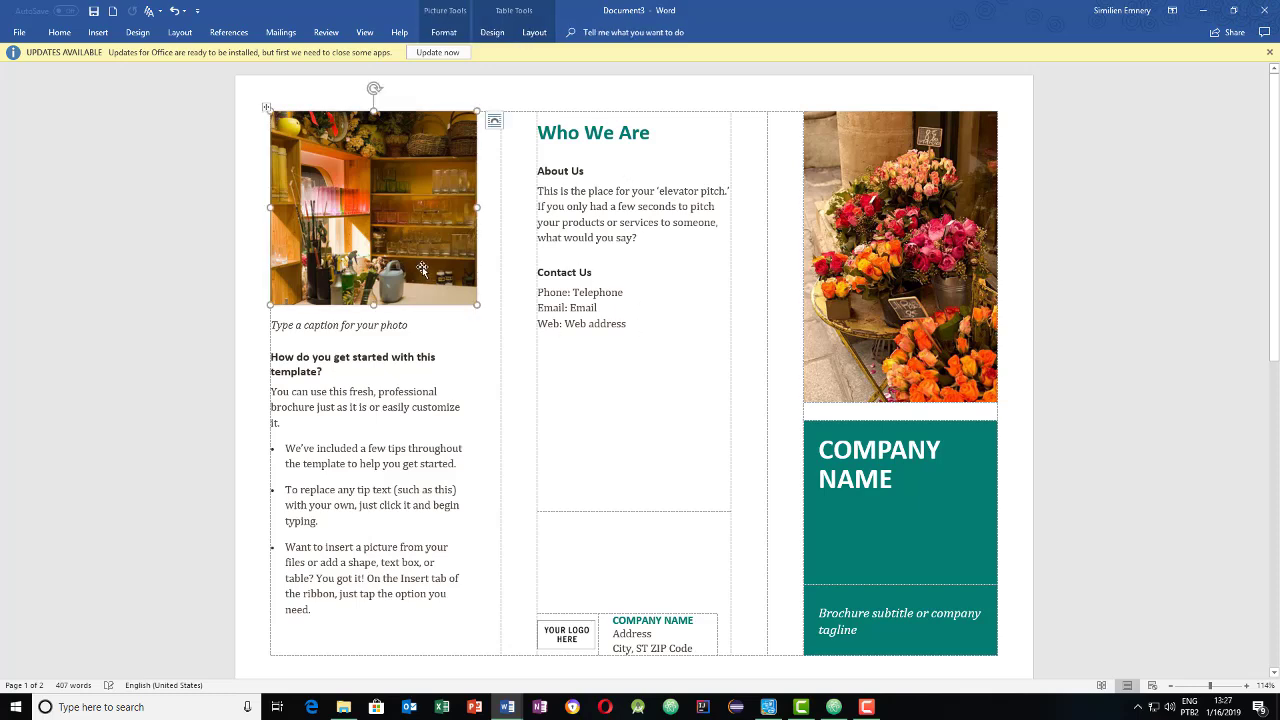
left_click(665, 384)
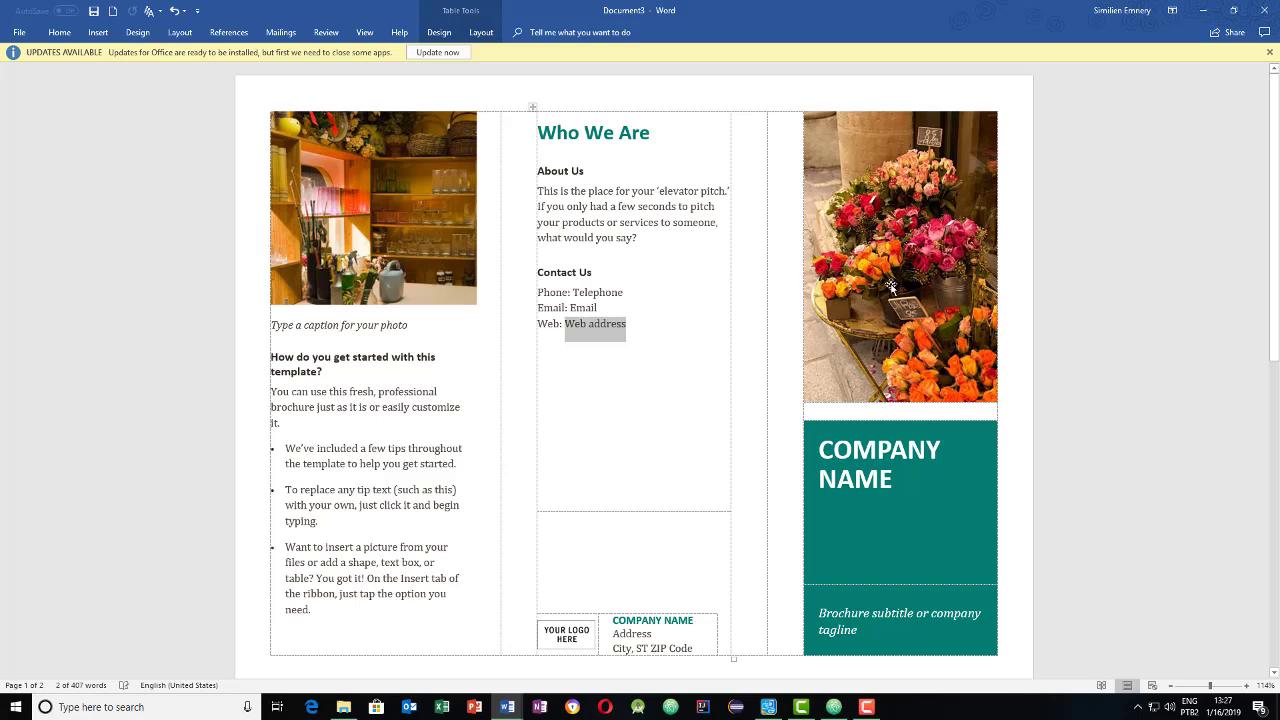
- Replace the COMPANY NAME title with 'ES MACHINE' and select the tagline placeholder below it
left_click(909, 196)
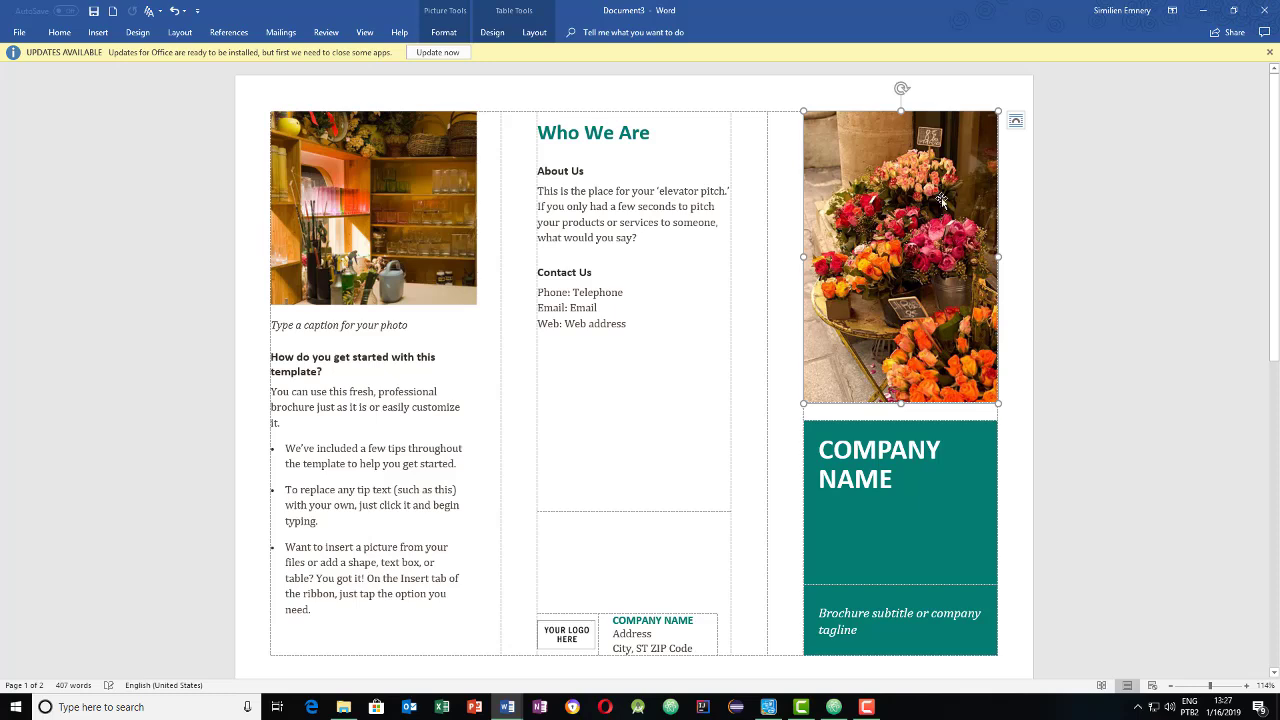
triple_click(906, 479)
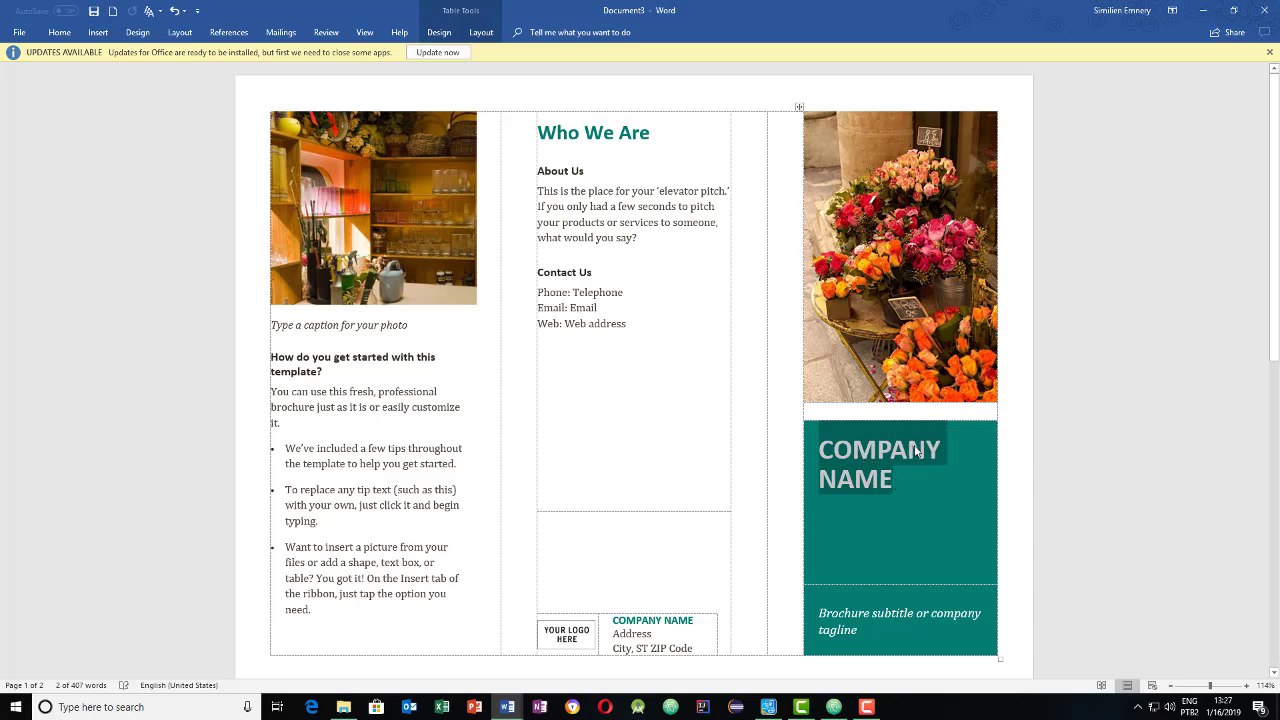
key("Tab")
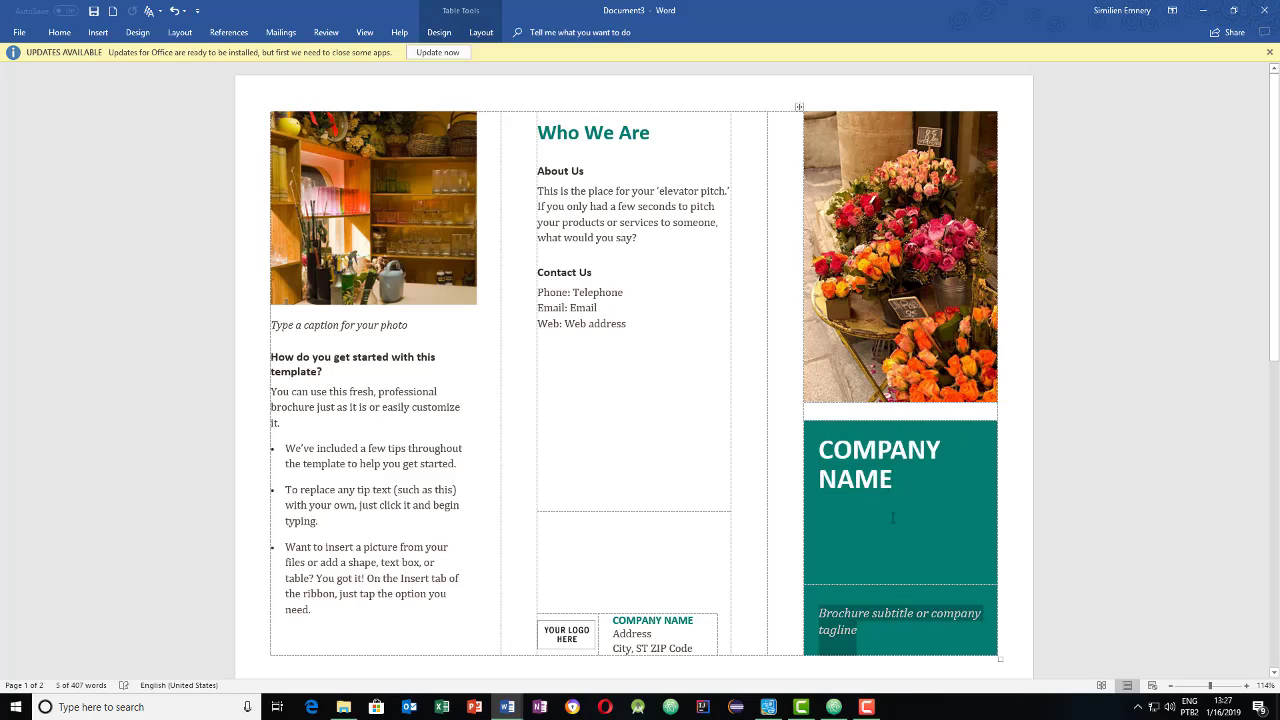
key("shift+Tab")
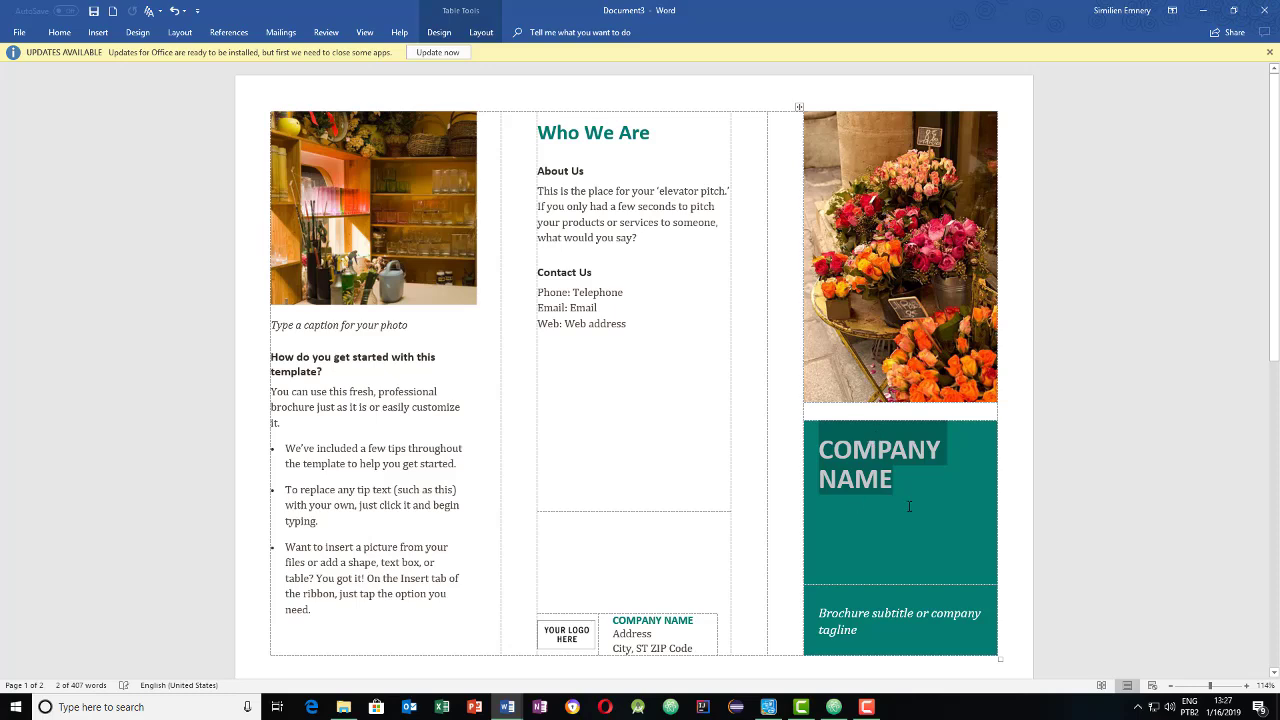
type("ES ")
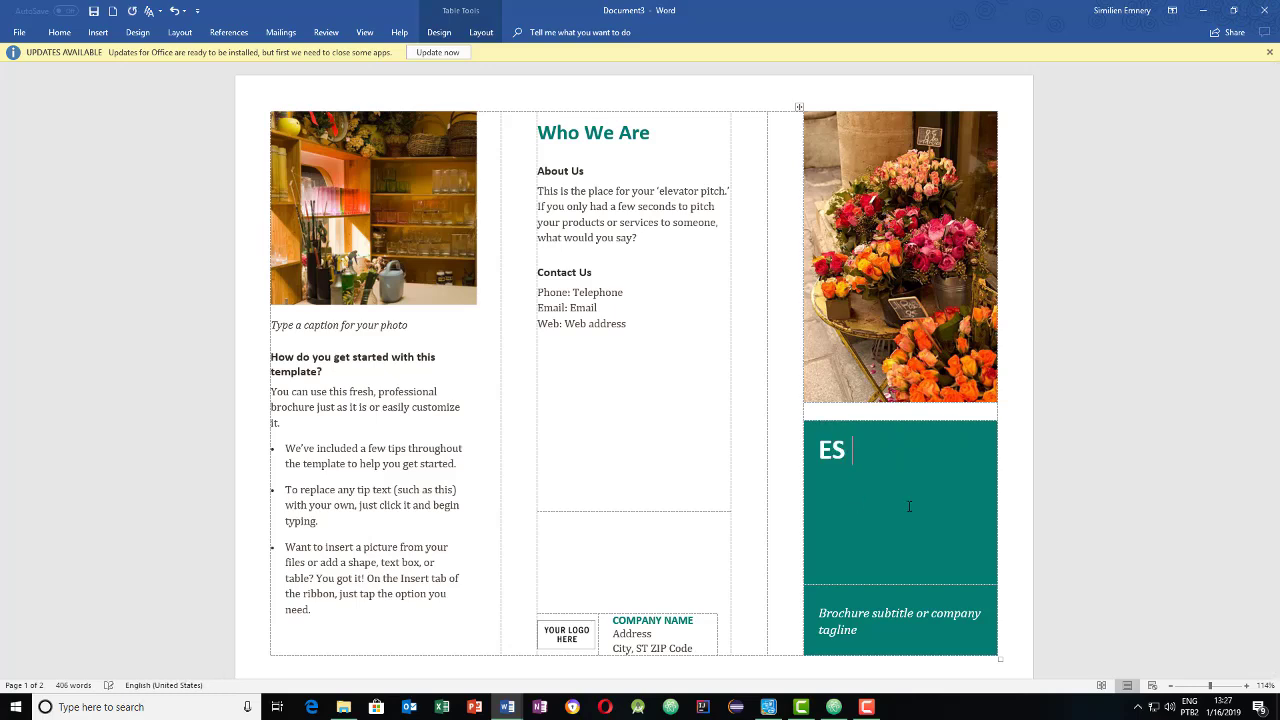
type("MACHINE")
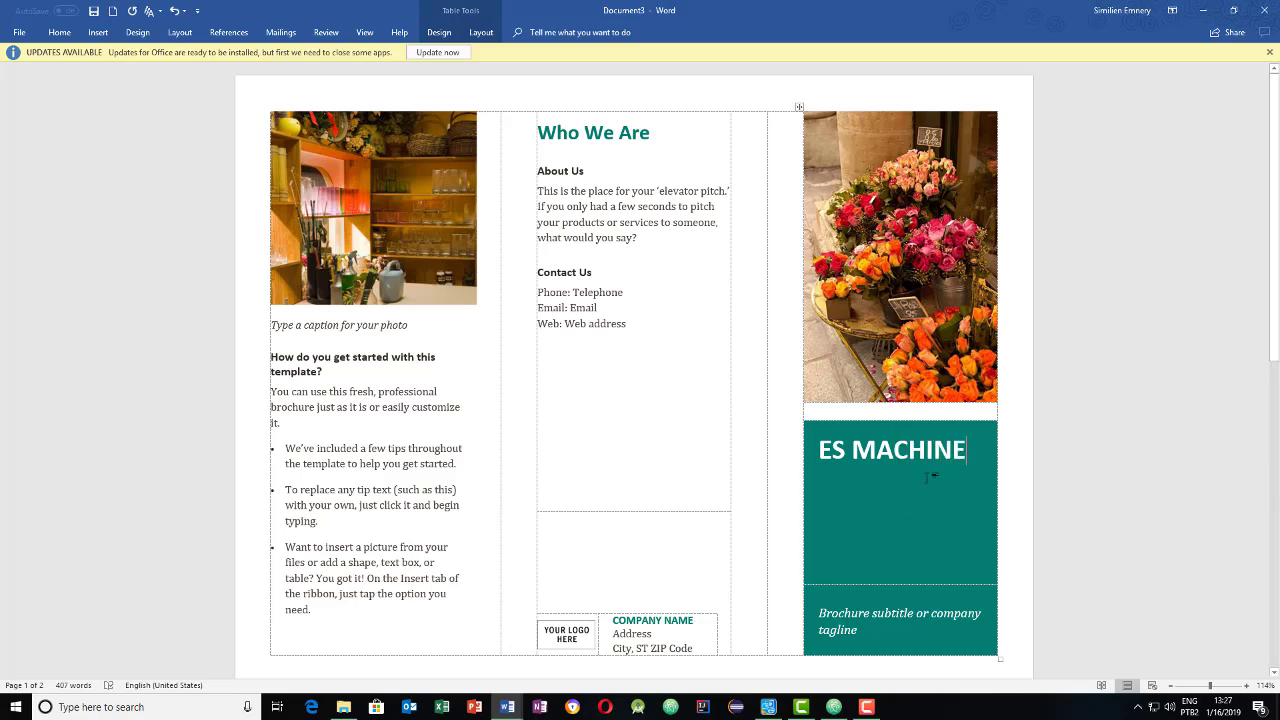
left_click(927, 478)
scroll(930, 478, "down", 3)
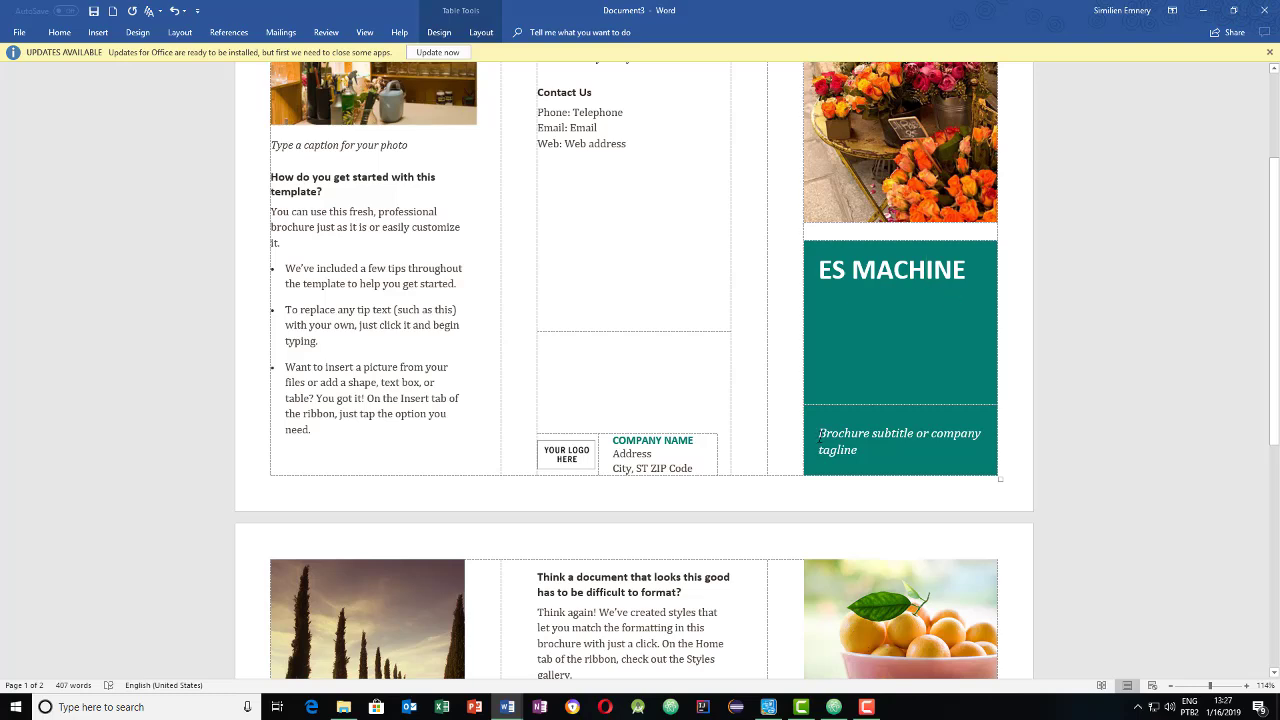
left_click_drag(820, 437, 861, 446)
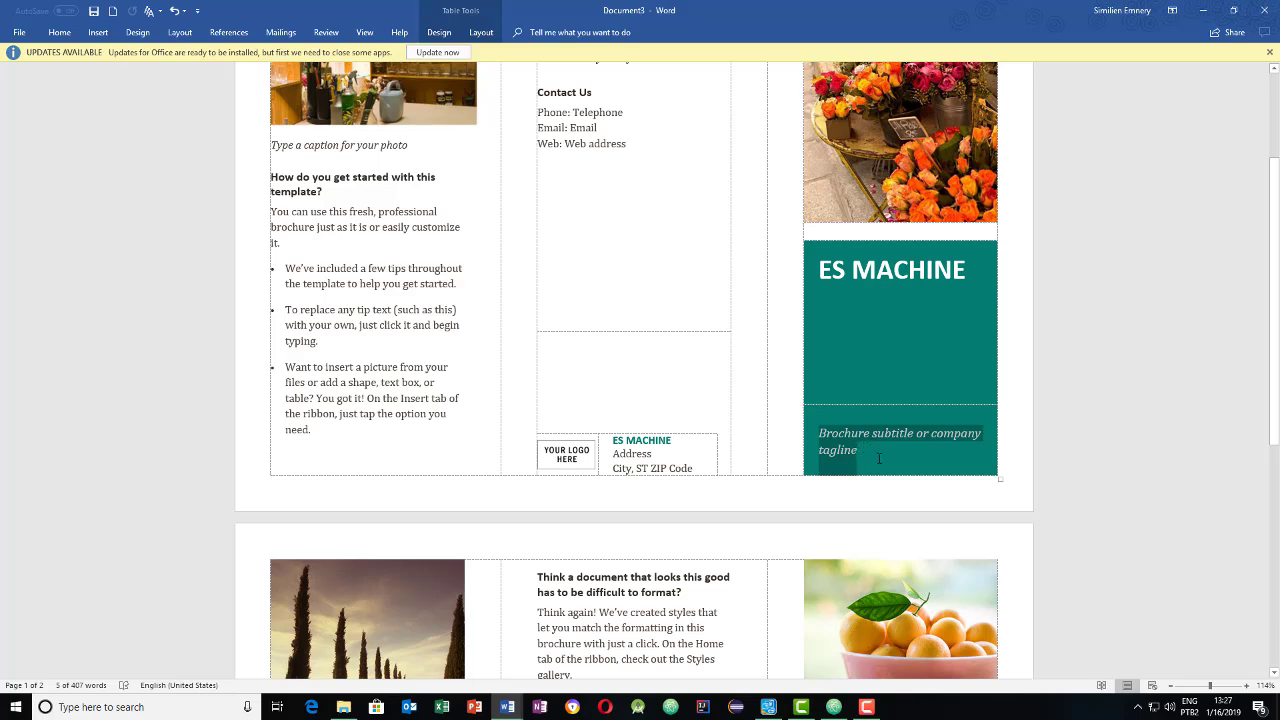
- Replace the tagline with 'Services fournis par ES MACHINE', correcting the typos
key("BackSpace")
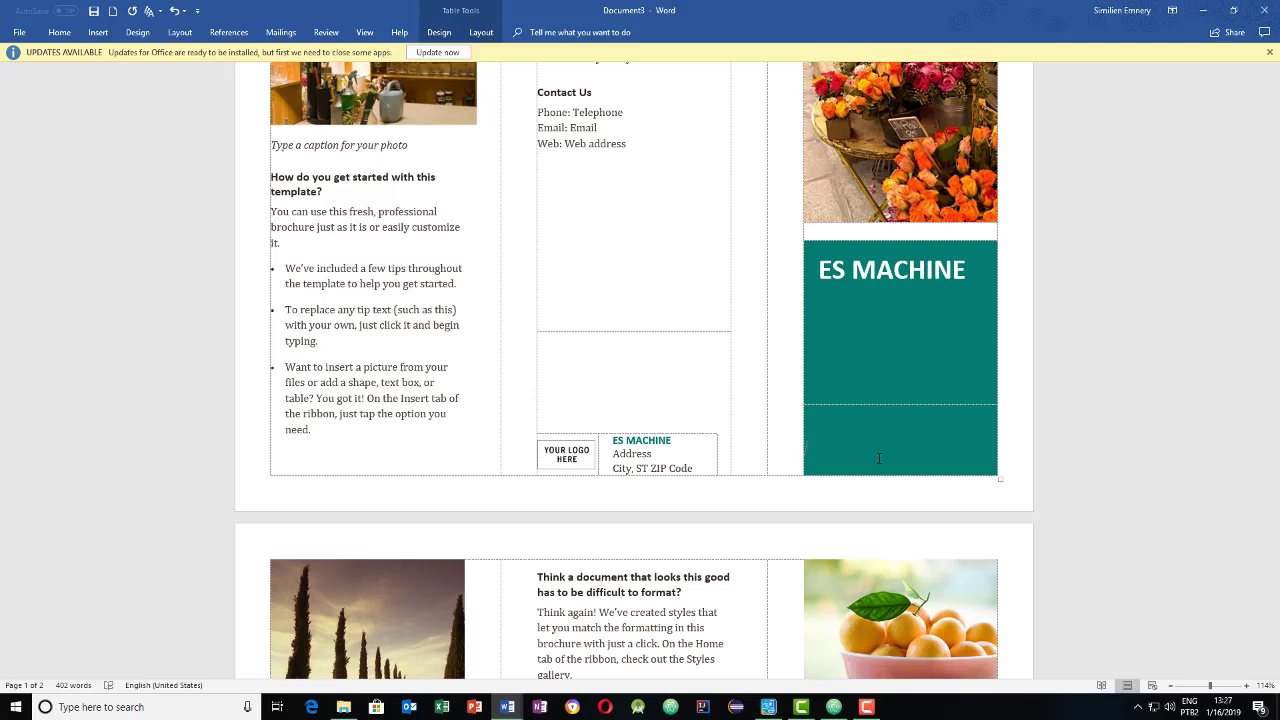
type("Services fore")
key("BackSpace")
key("BackSpace")
type("urnis")
right_click(878, 455)
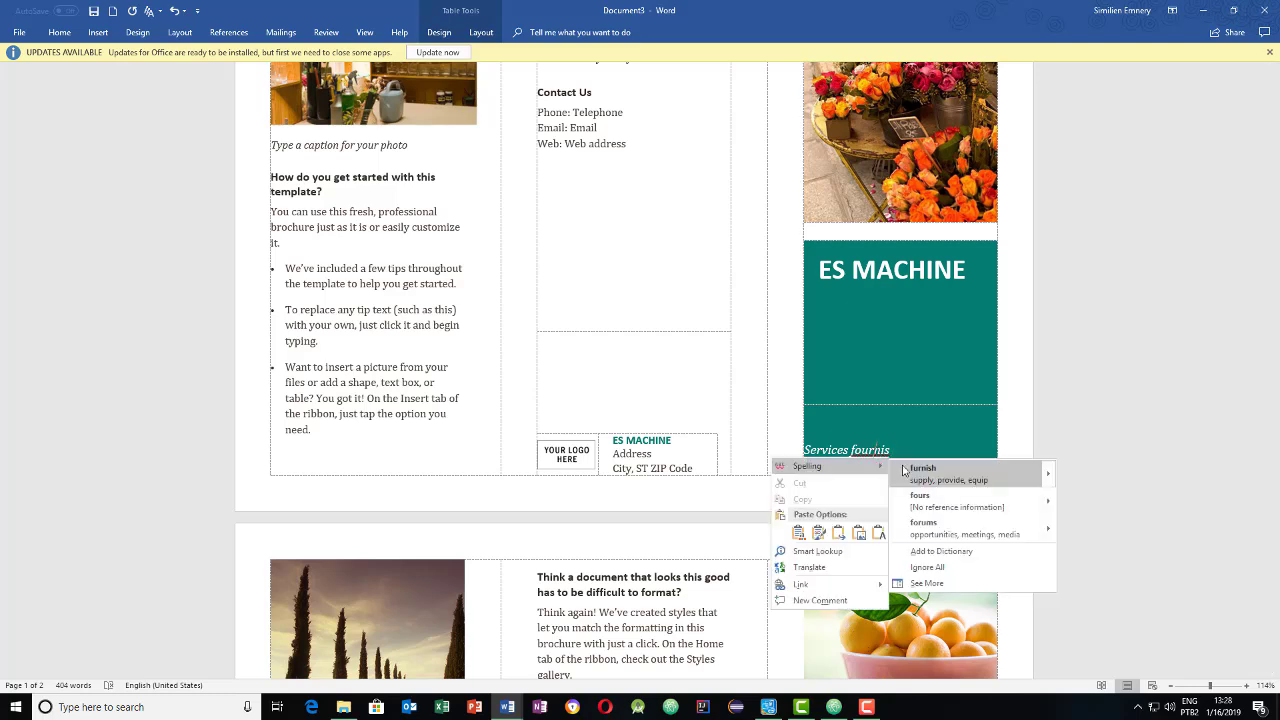
left_click(888, 449)
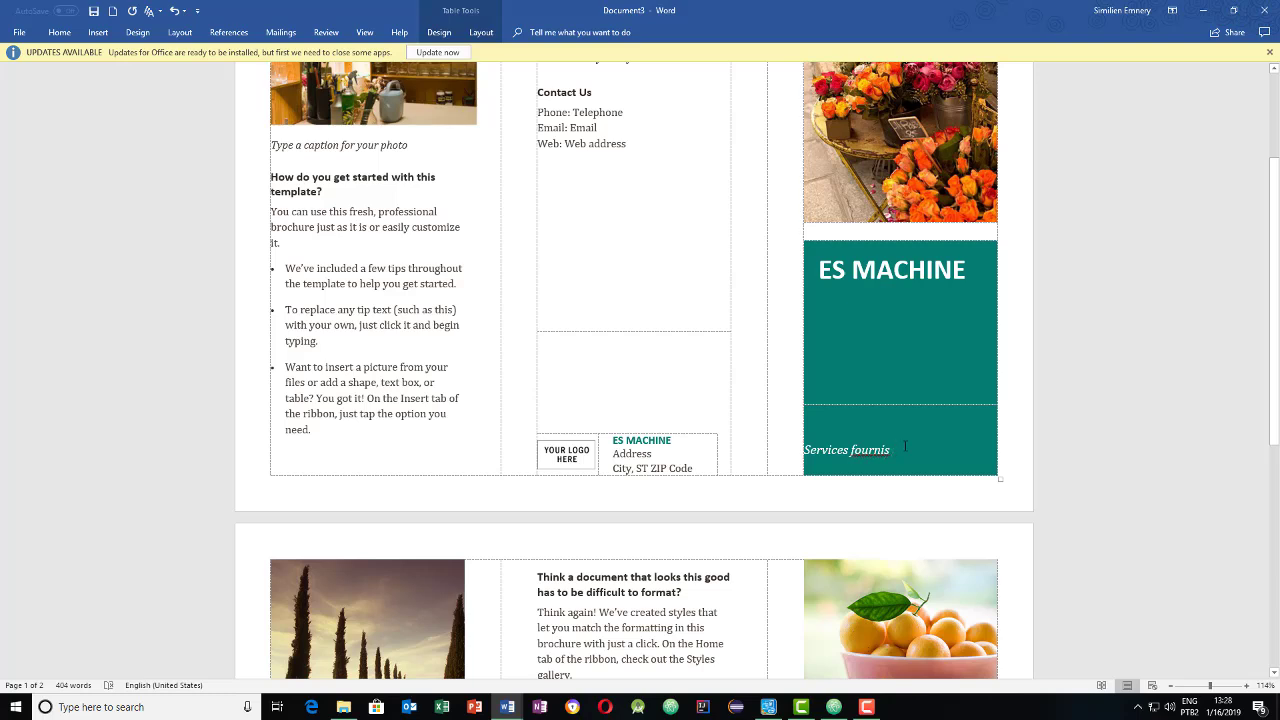
type("par ")
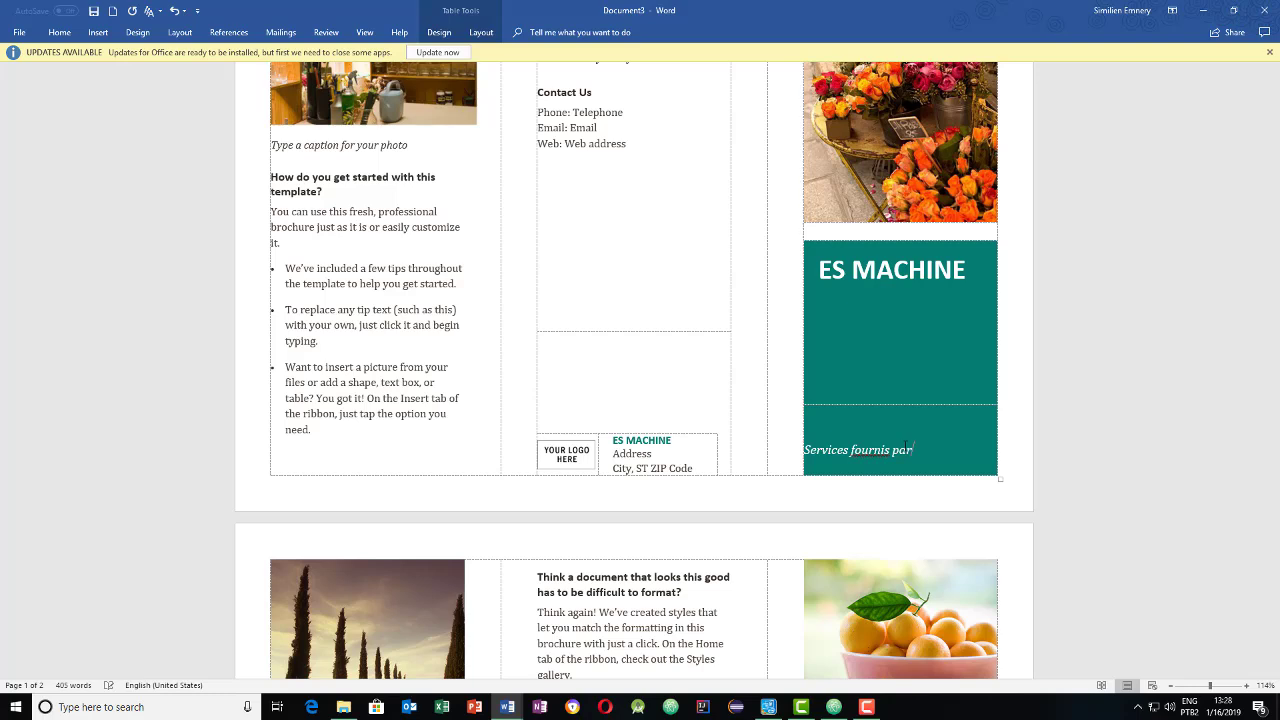
type("ES MACHYINE")
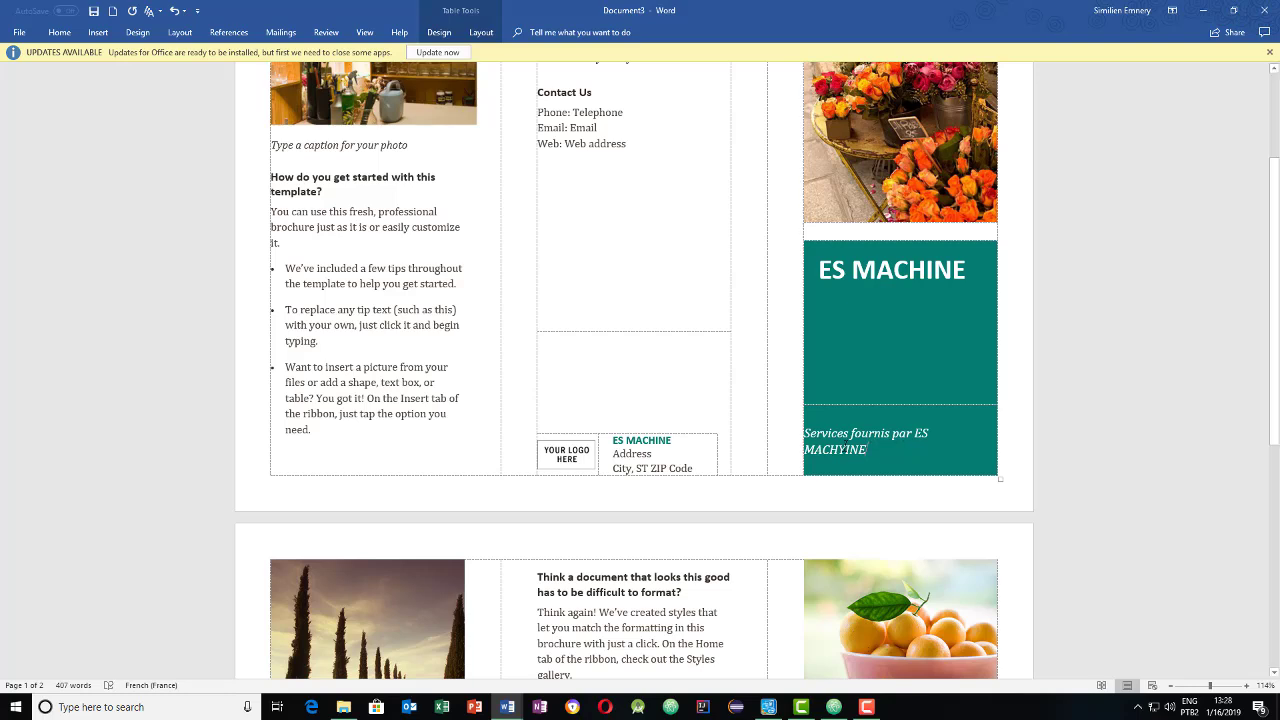
key("BackSpace")
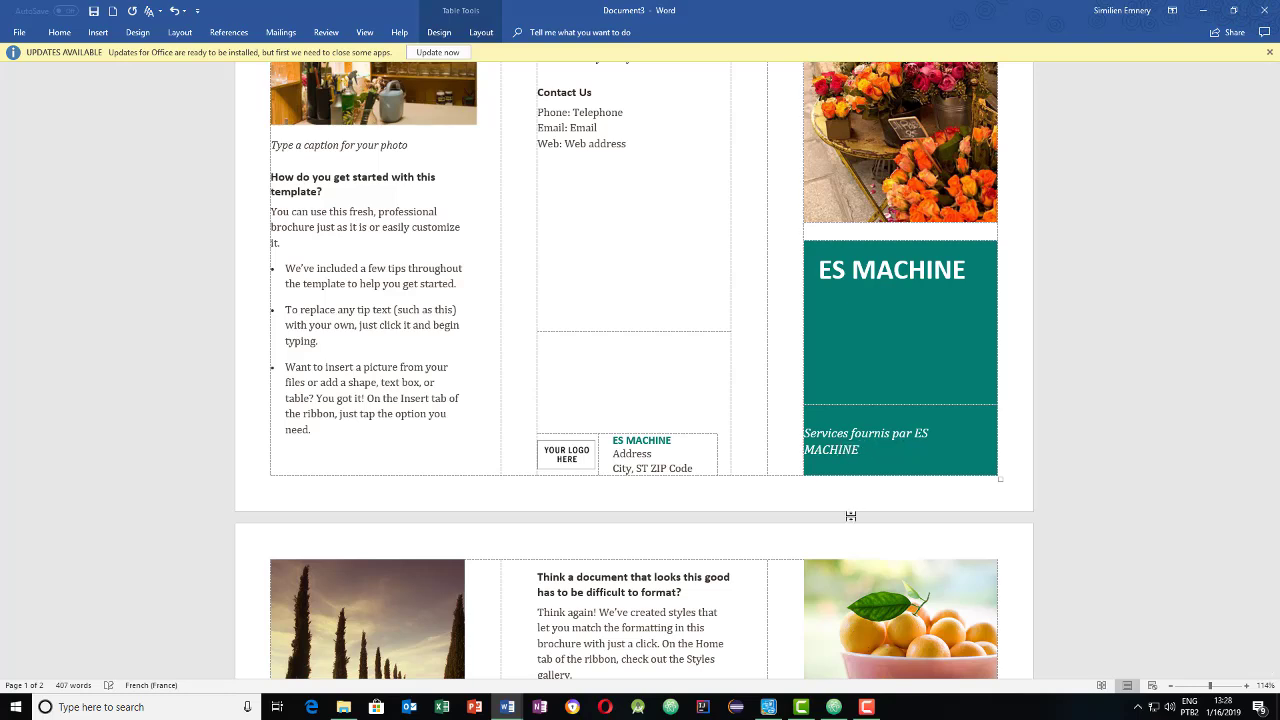
- Break 'ES MACHINE' onto its own line beneath 'Services fournis par'
left_click(915, 434)
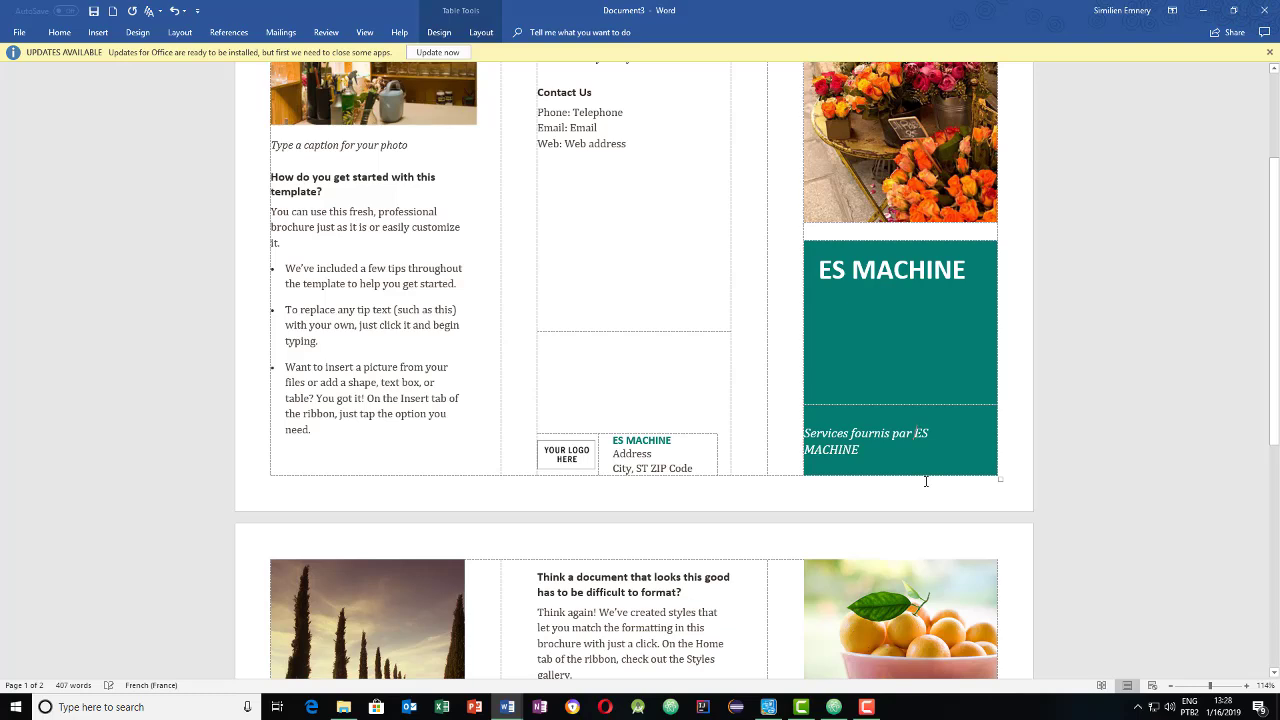
key("Return")
key("Return")
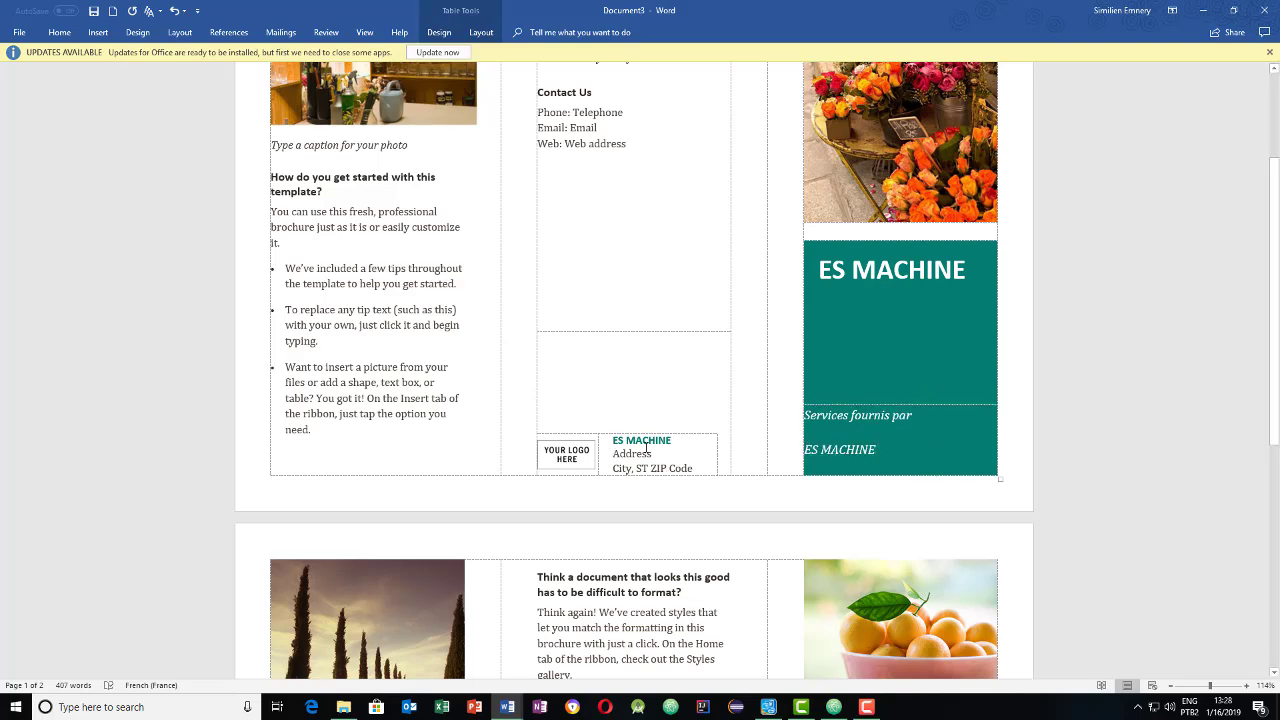
left_click(613, 441)
scroll(851, 369, "up", 3)
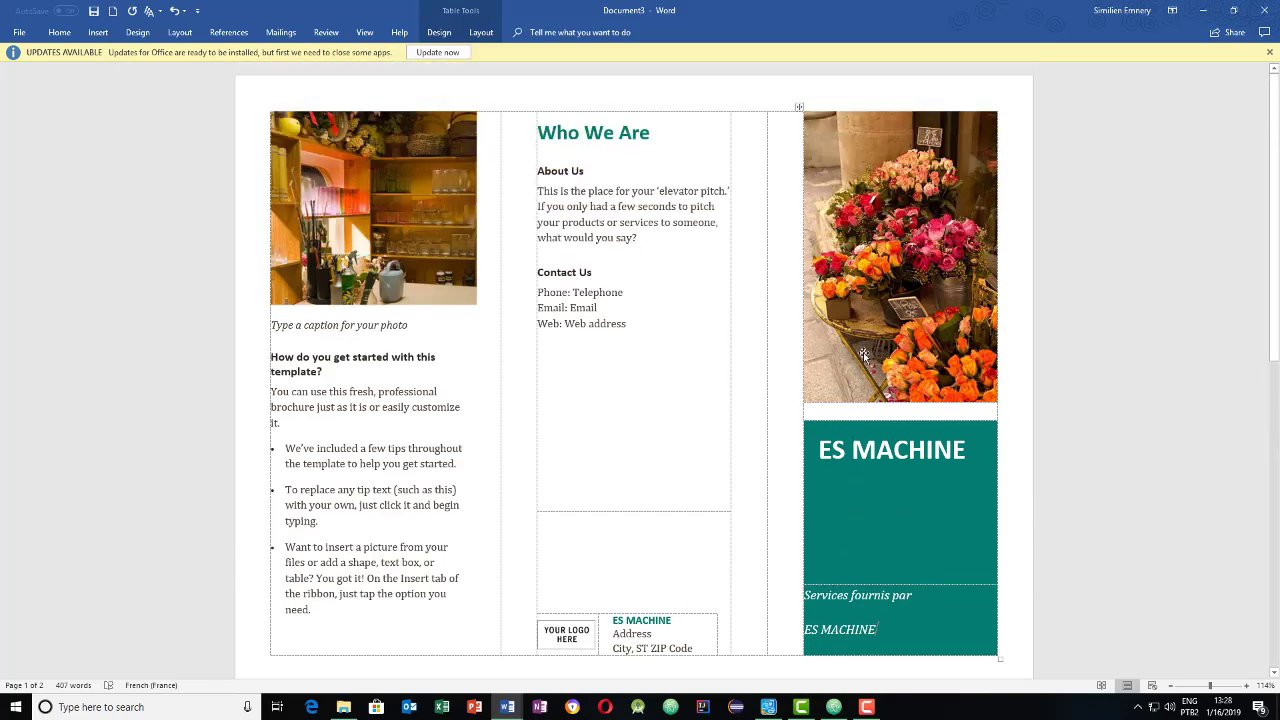
scroll(864, 355, "down", 10)
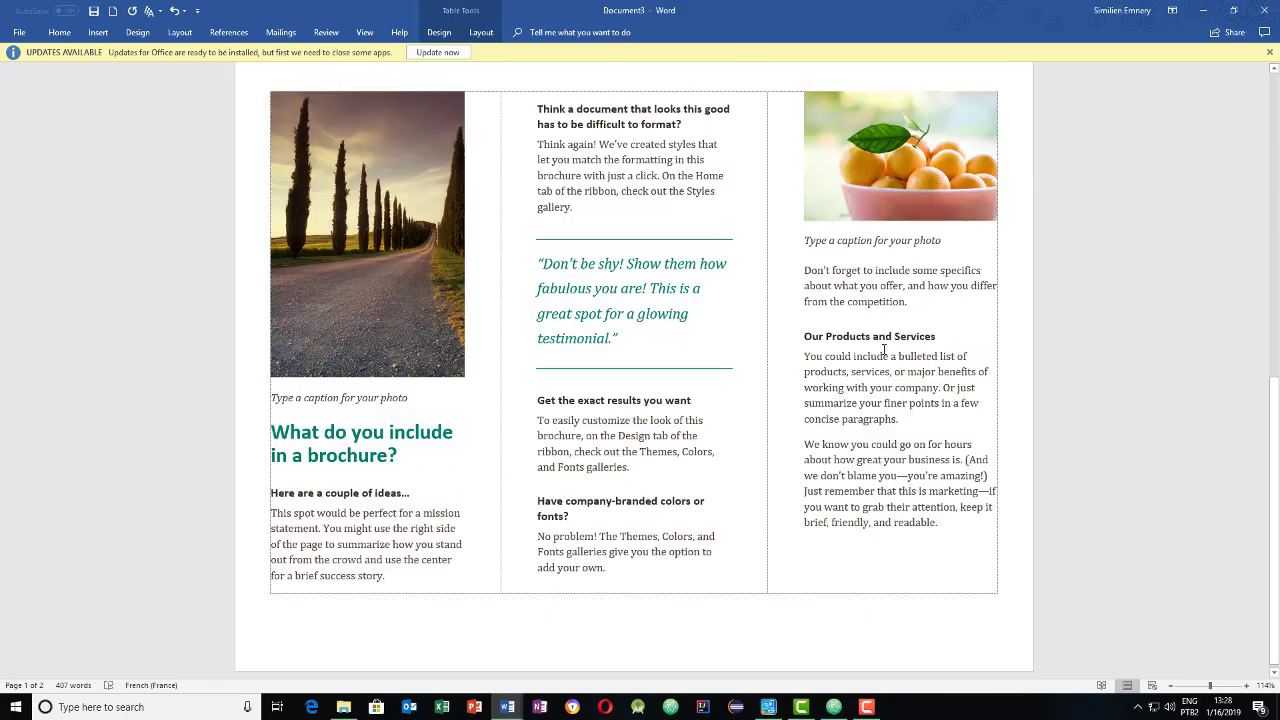
scroll(884, 349, "up", 5)
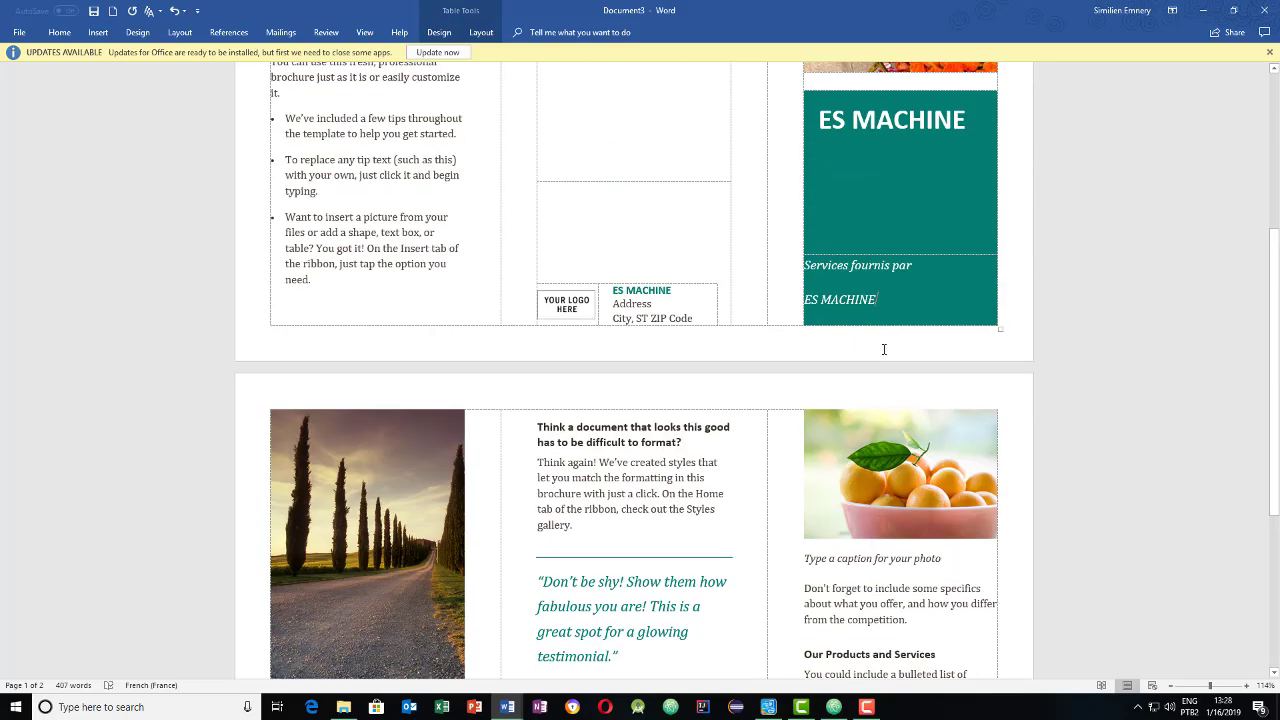
scroll(884, 349, "up", 3)
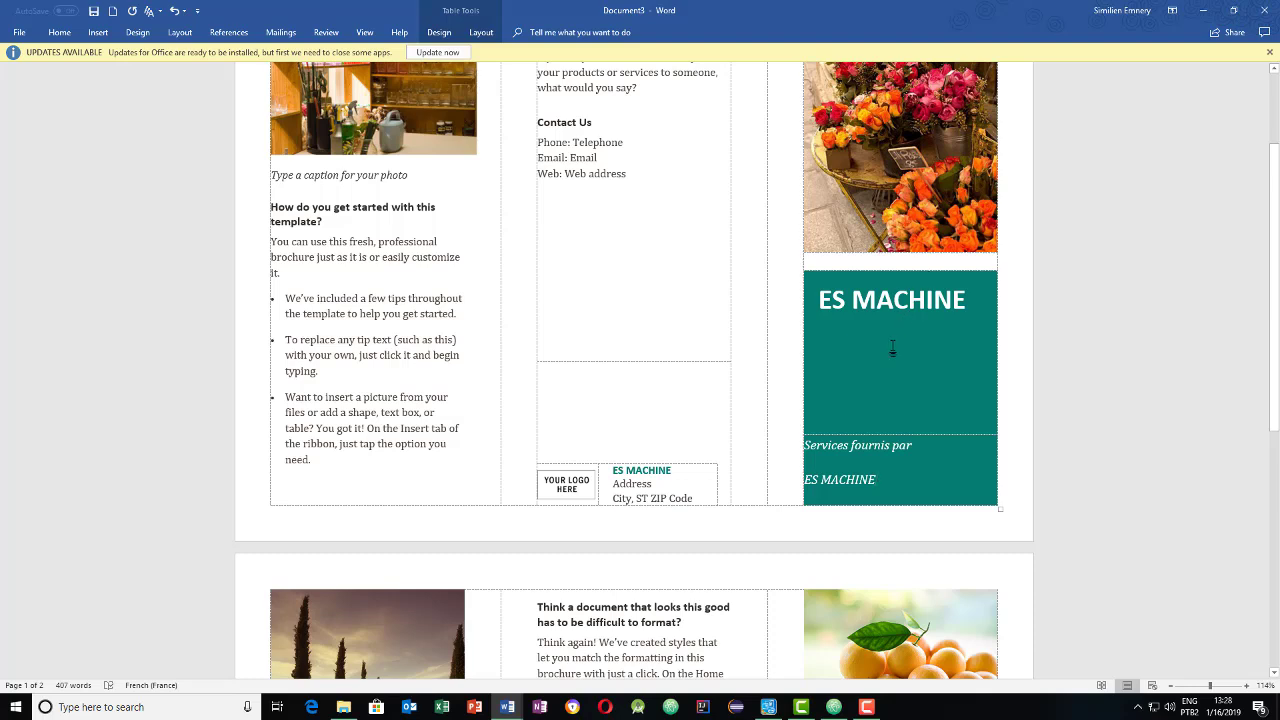
- Replace the Address and City placeholder lines with the business's street address, fixing the typo
left_click(670, 477)
left_click_drag(613, 484, 694, 497)
key("BackSpace")
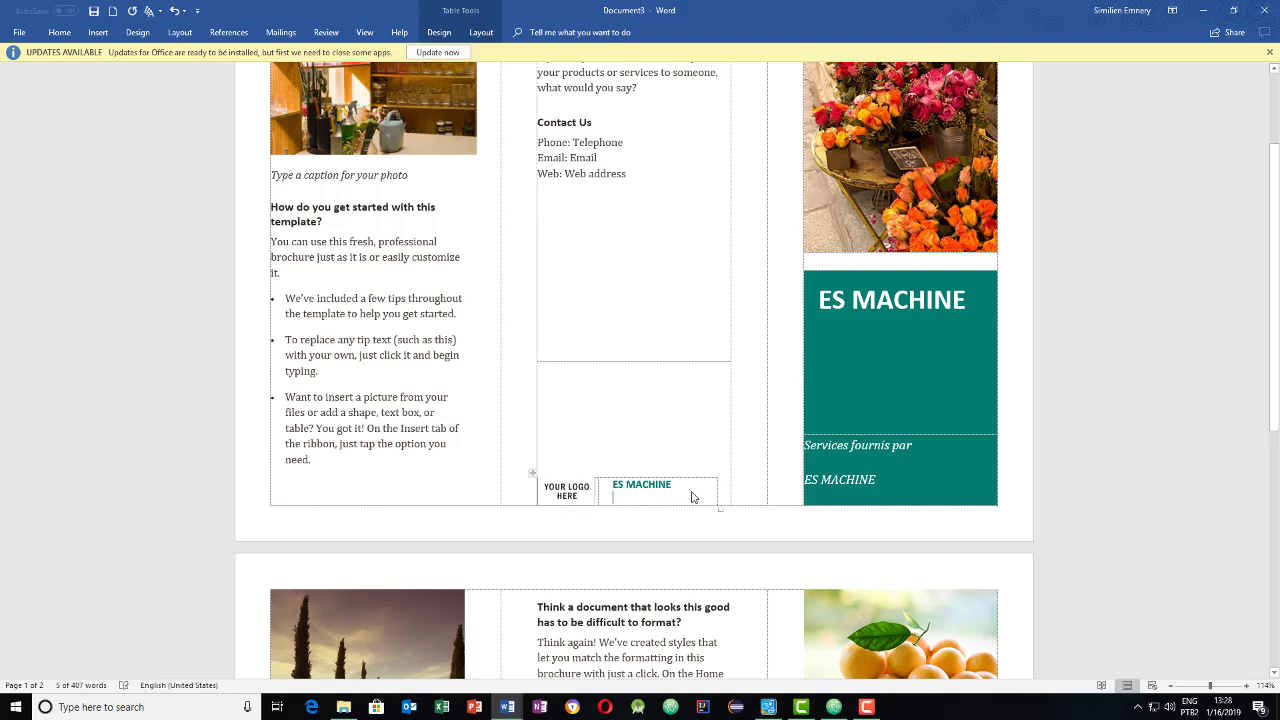
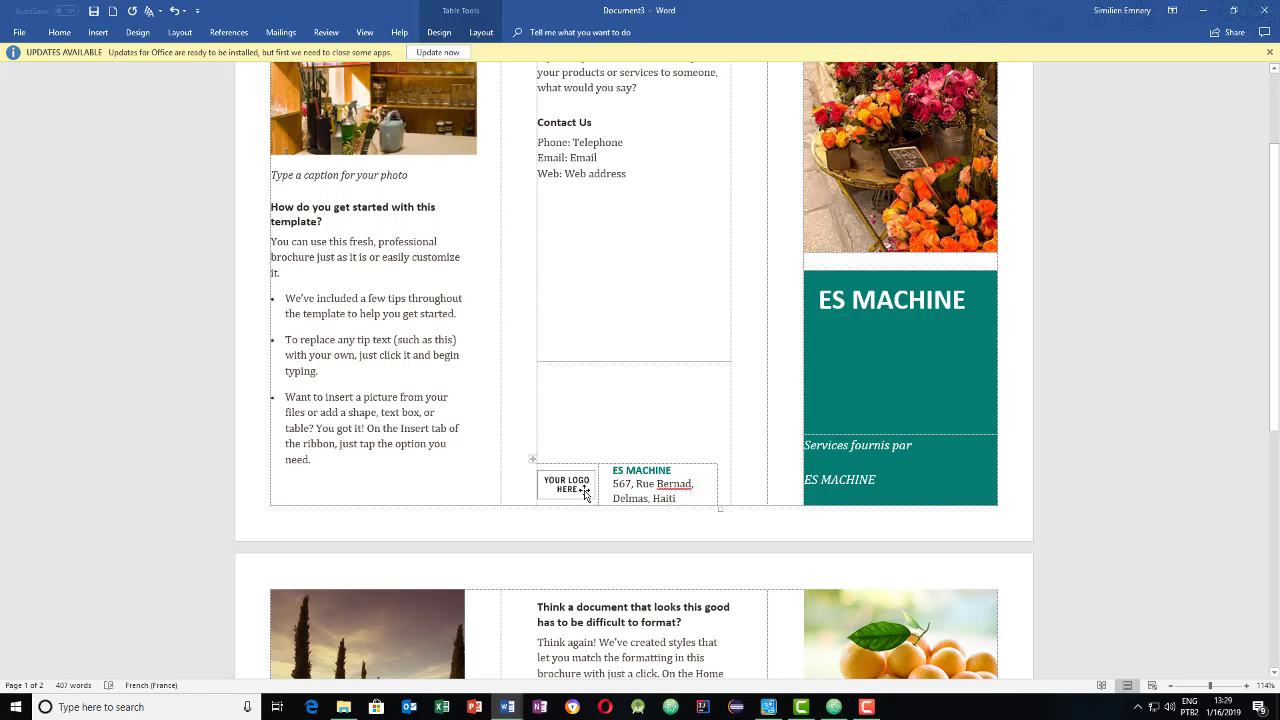
left_click(566, 486)
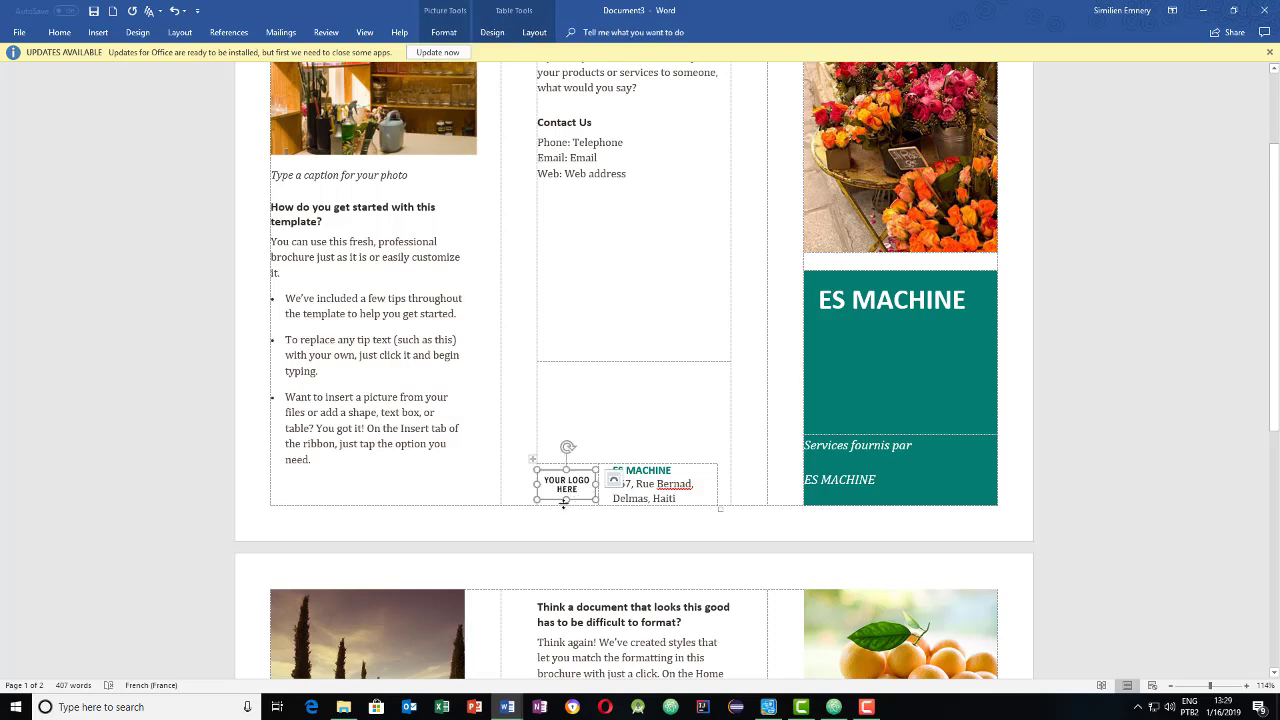
- Delete the YOUR LOGO HERE placeholder and insert the noodle-bowl icon from Food and drinks
key("Delete")
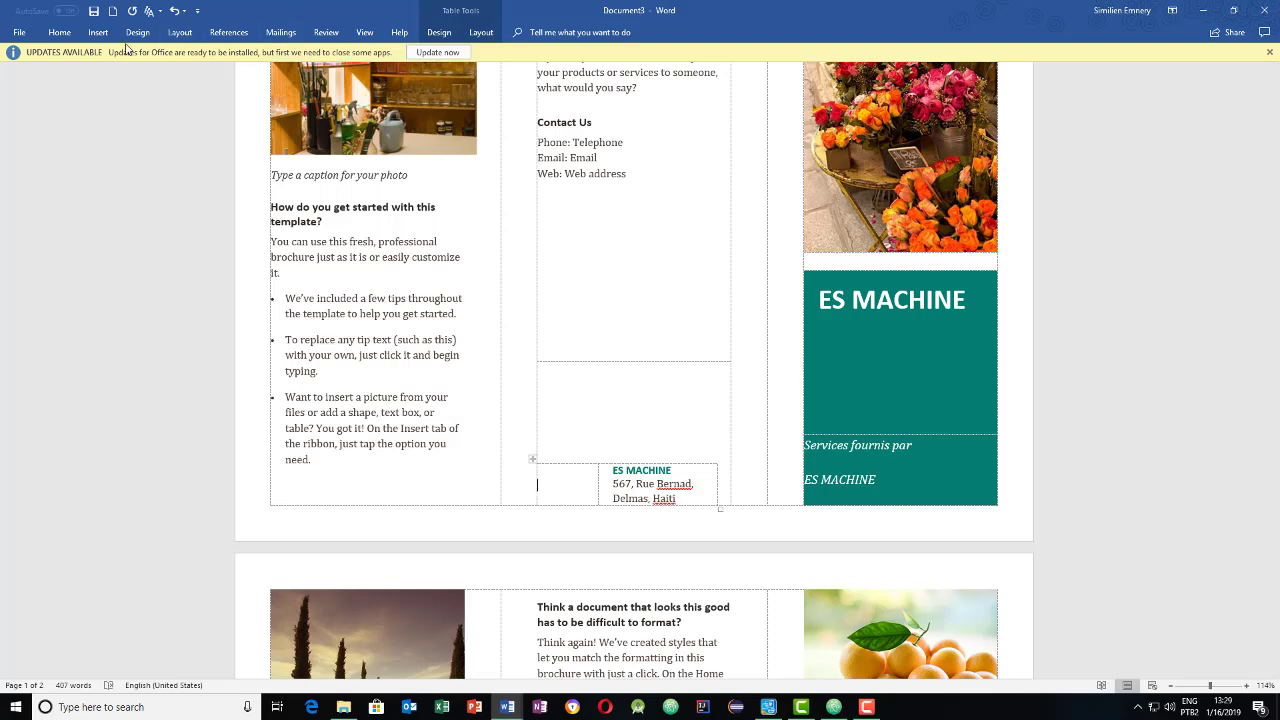
left_click(97, 32)
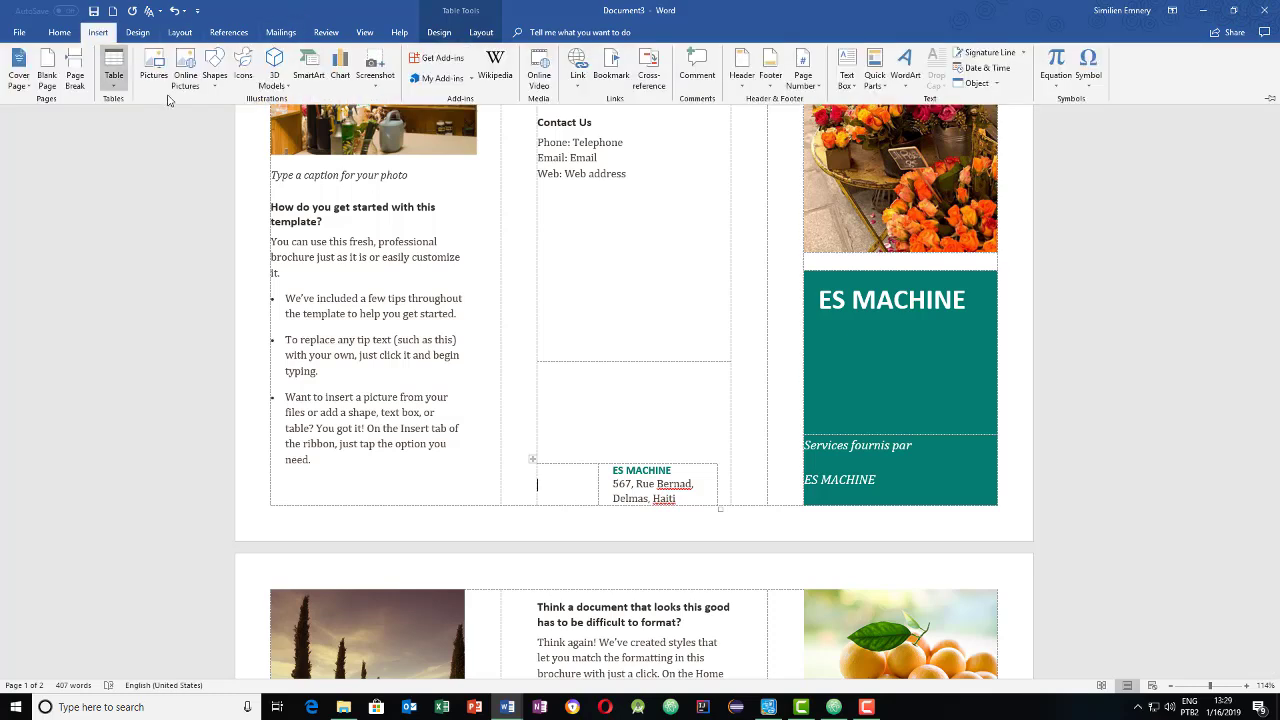
left_click(243, 76)
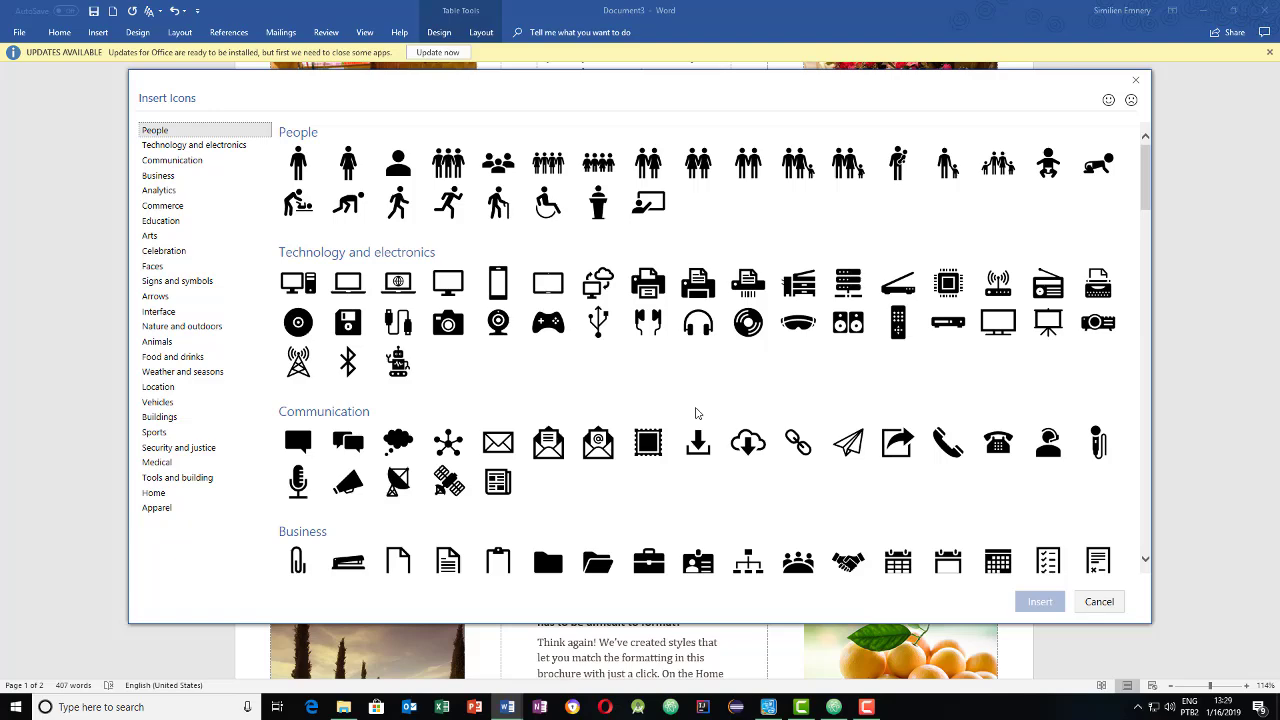
scroll(697, 413, "down", 3)
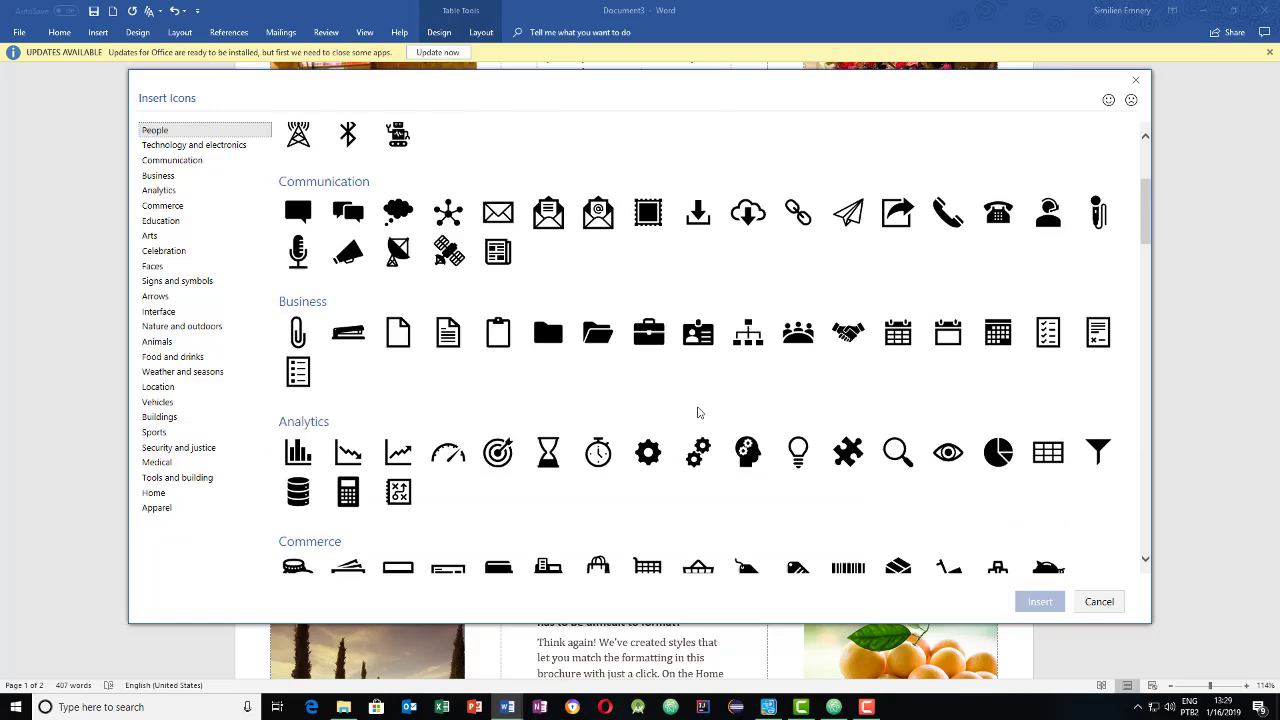
scroll(698, 413, "down", 8)
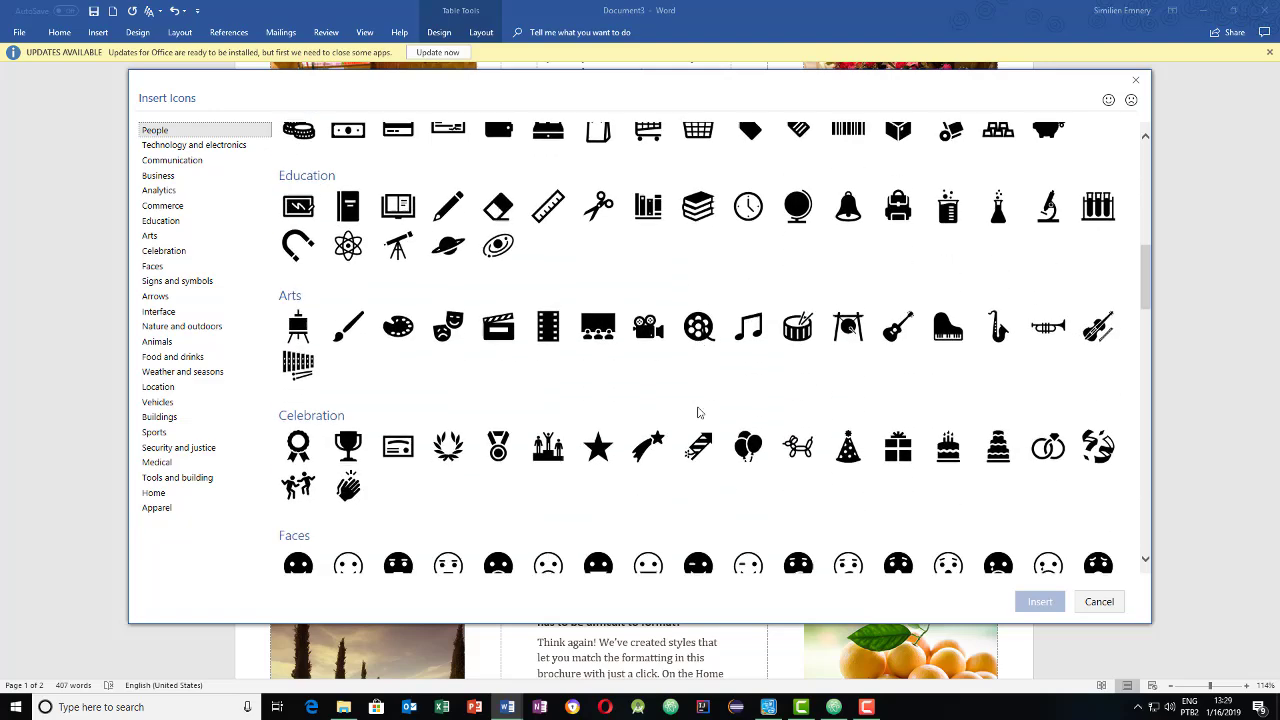
scroll(698, 413, "down", 10)
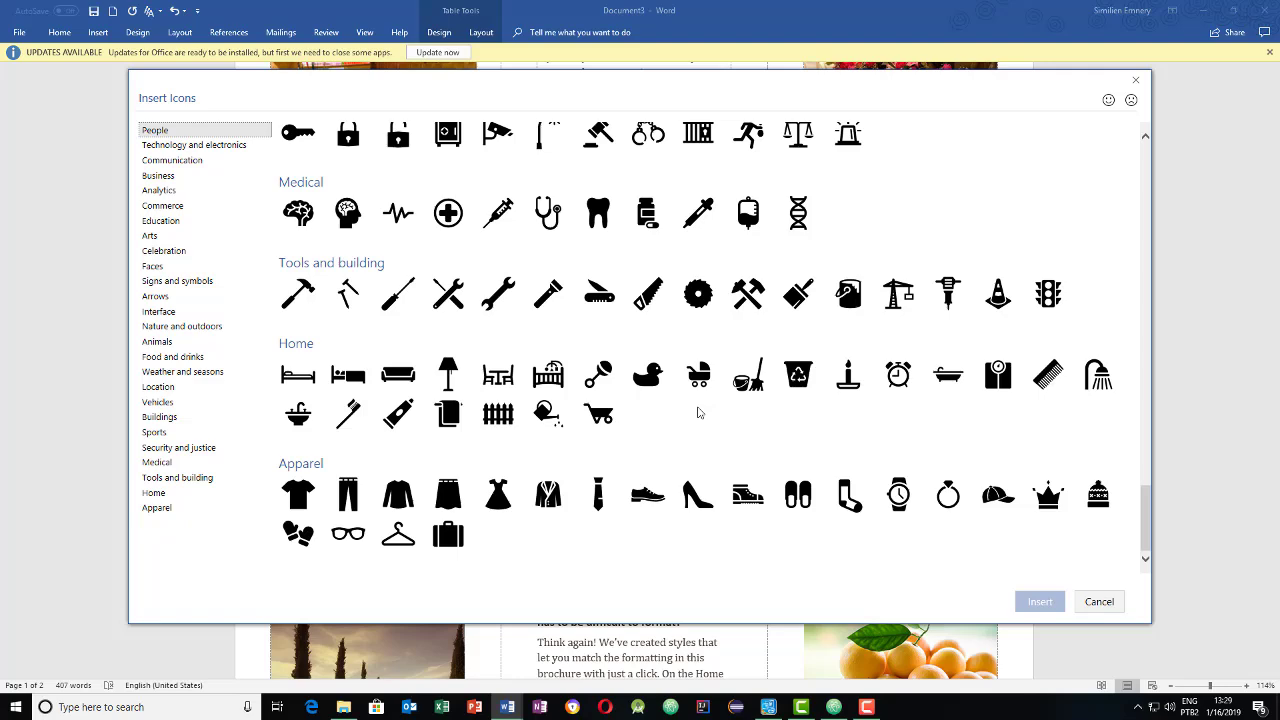
scroll(814, 418, "up", 3)
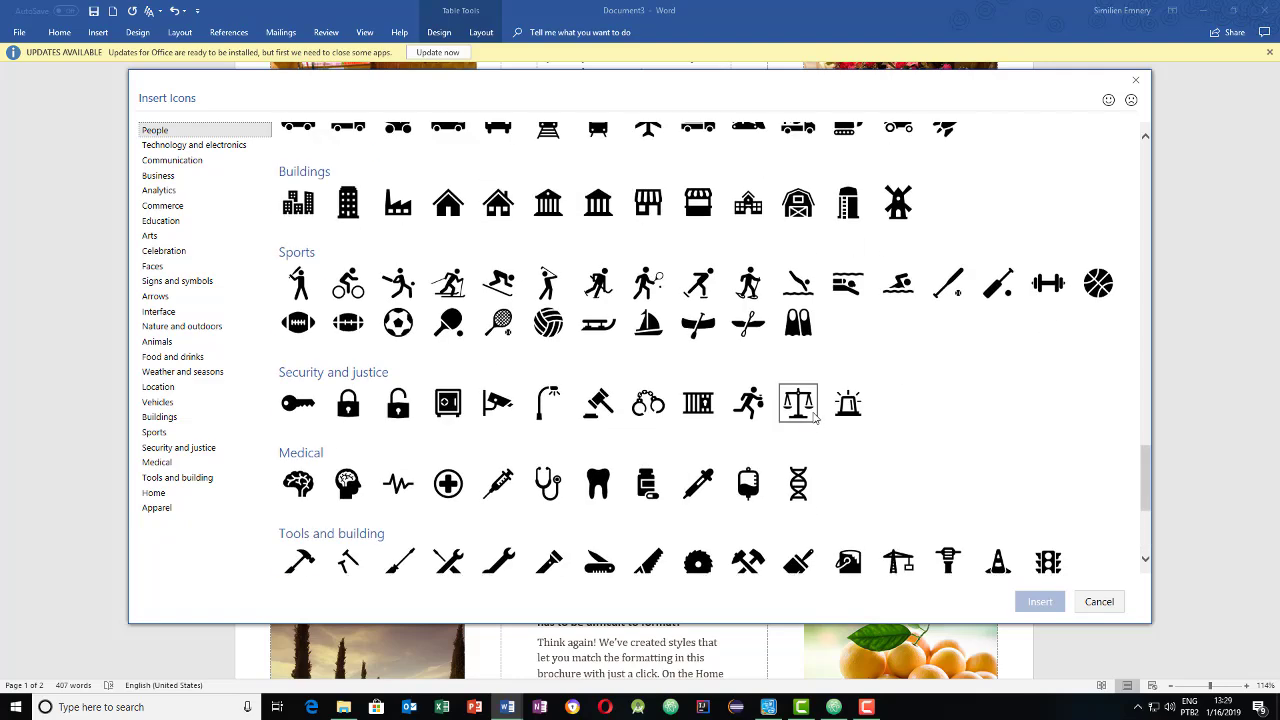
scroll(814, 418, "up", 6)
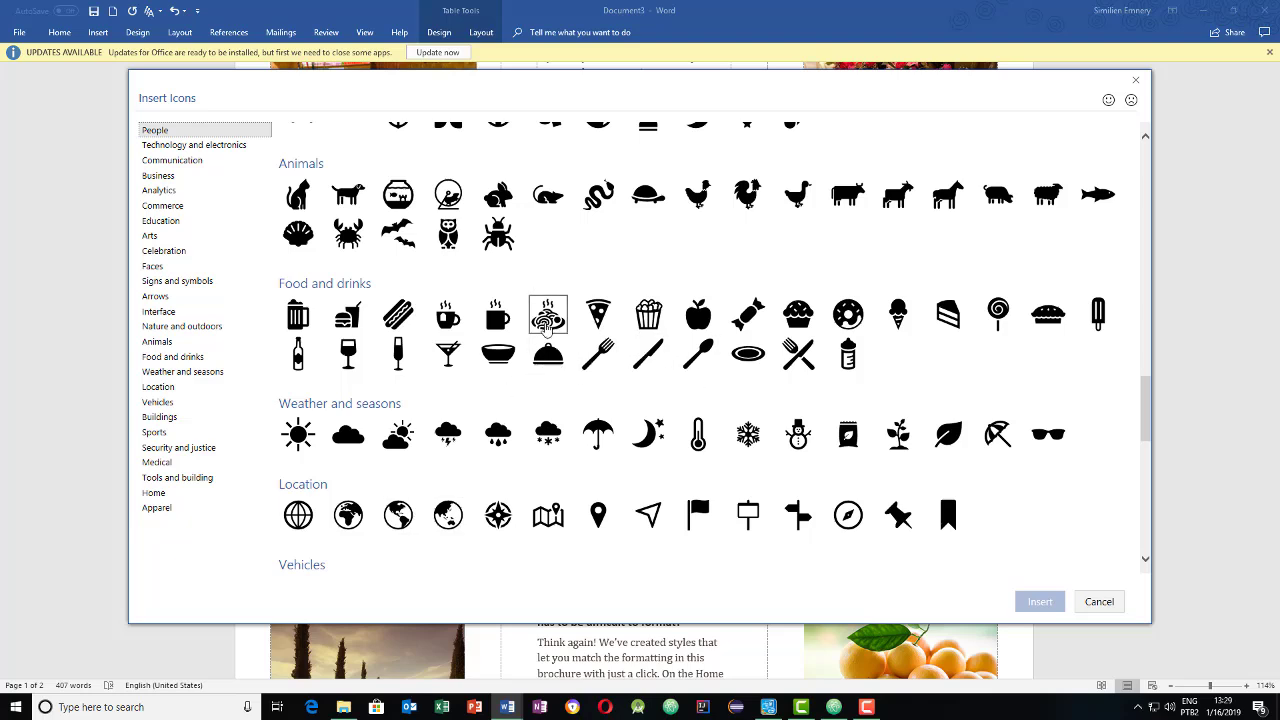
double_click(547, 318)
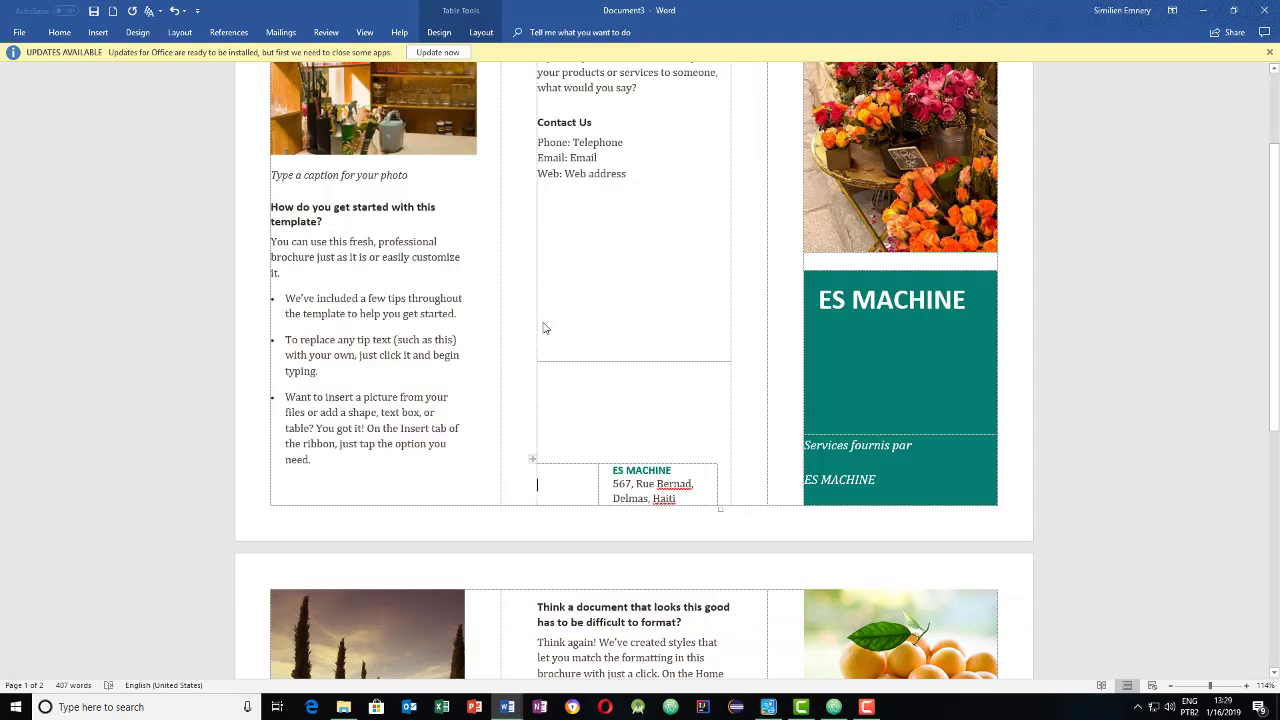
- Remove the empty line at the top of page 2, then inspect the new logo and photos
left_click(640, 523)
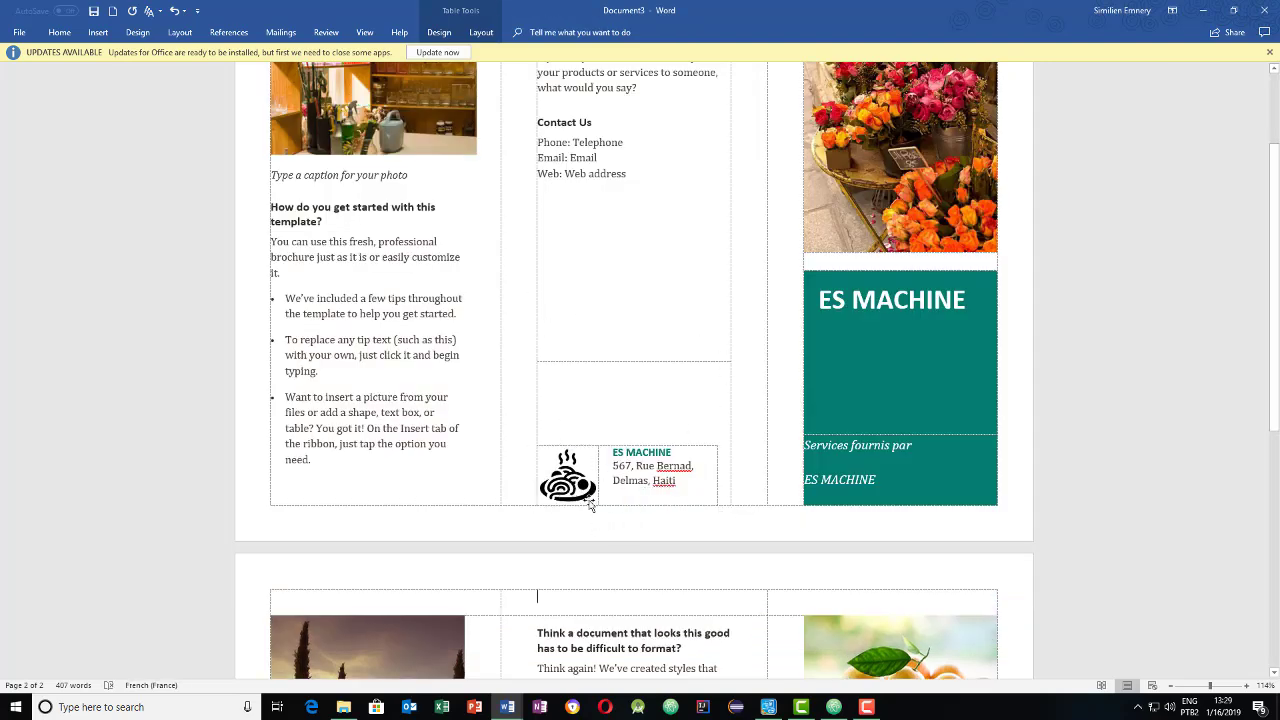
key("BackSpace")
scroll(686, 355, "up", 3)
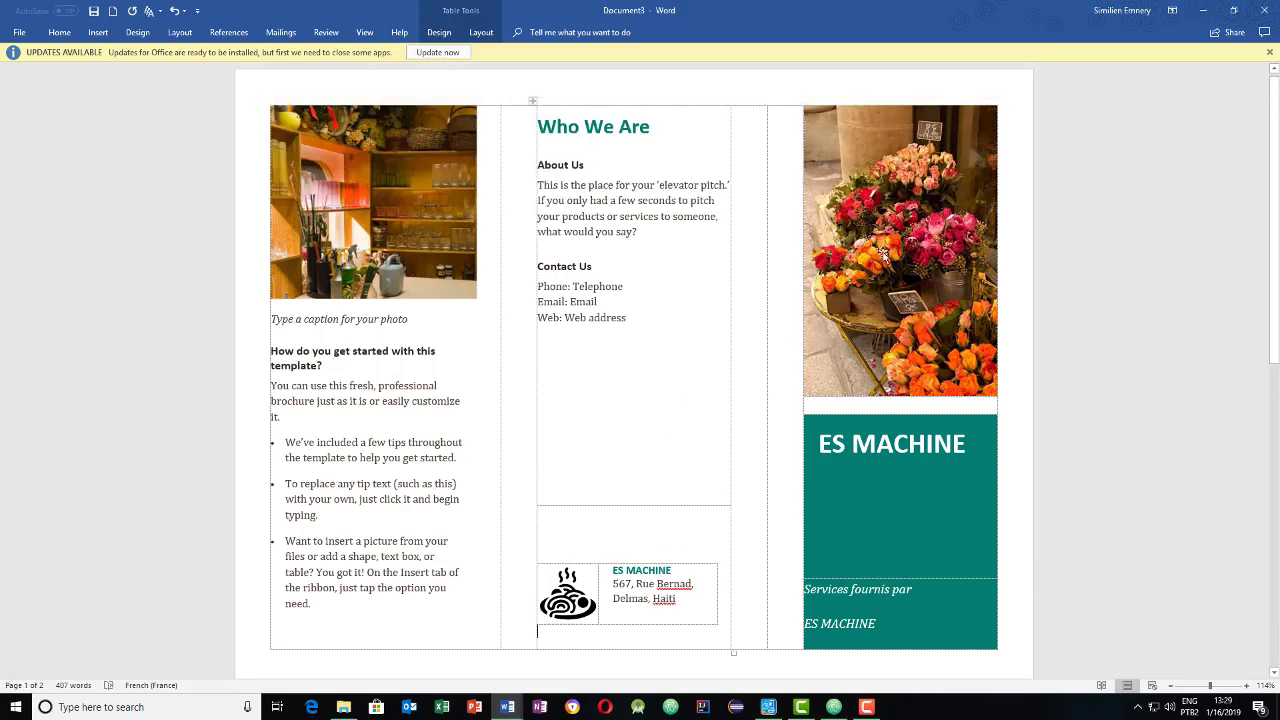
left_click(567, 598)
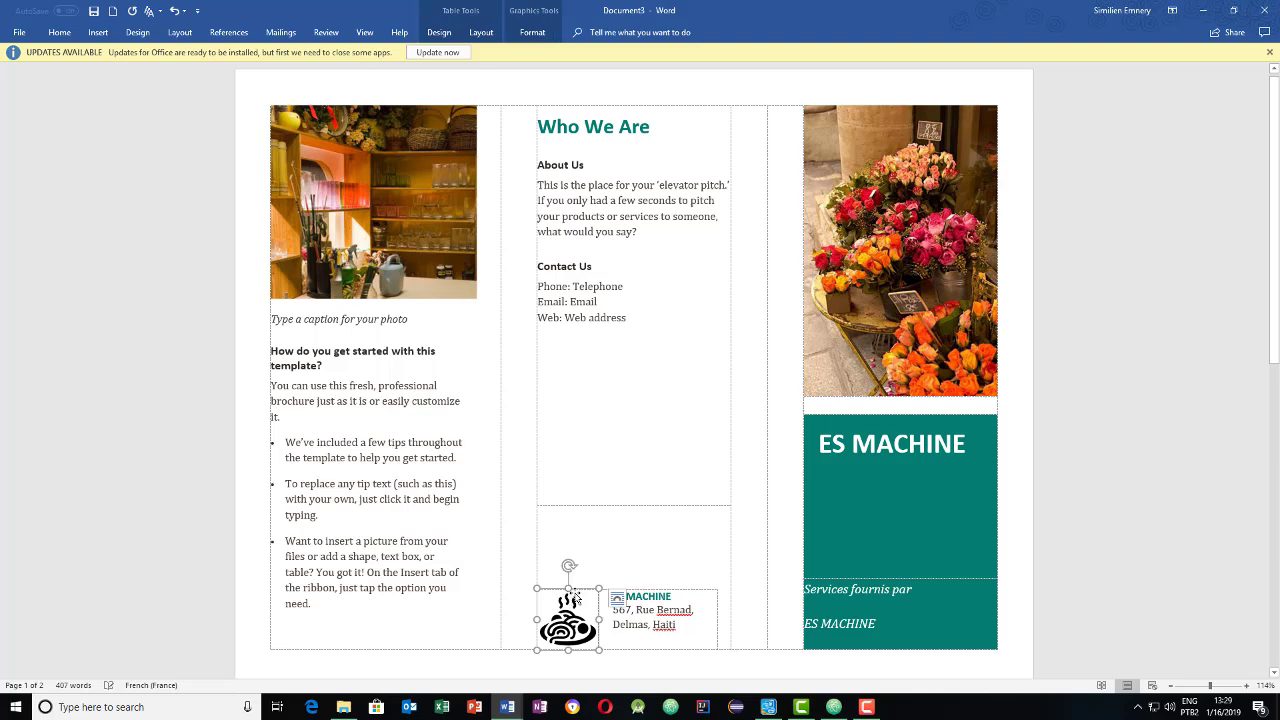
left_click(662, 430)
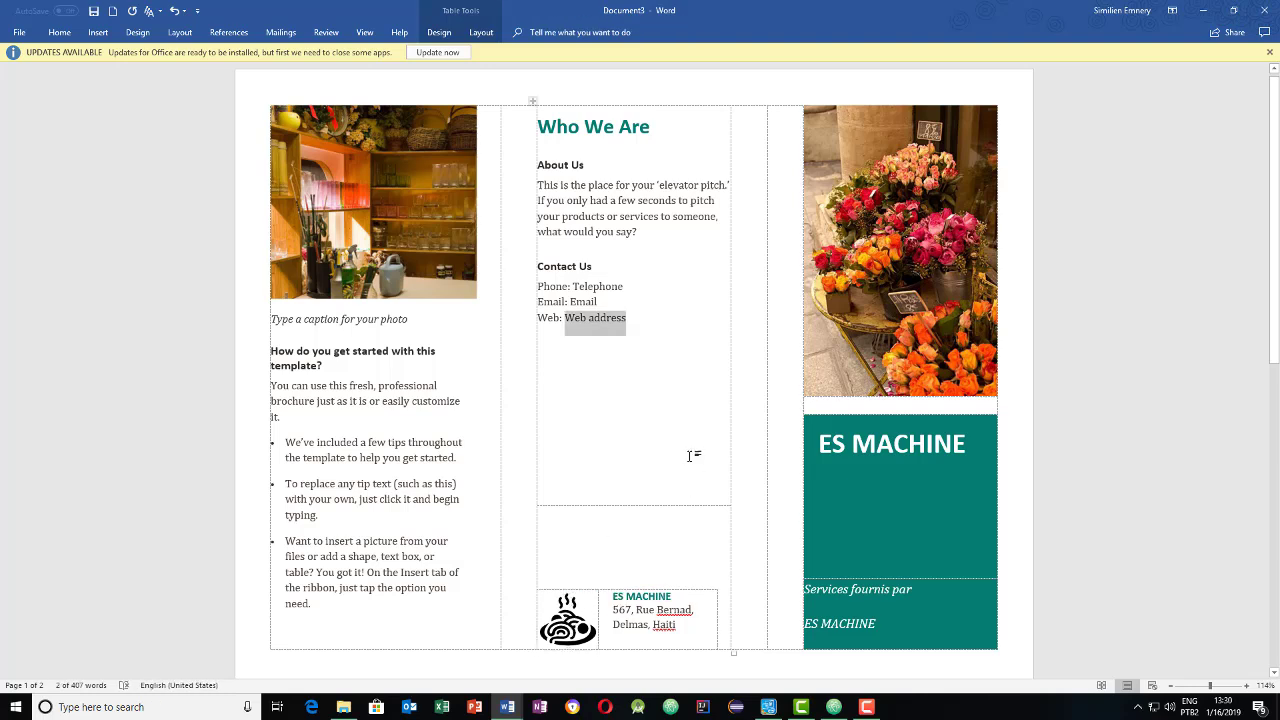
left_click(906, 272)
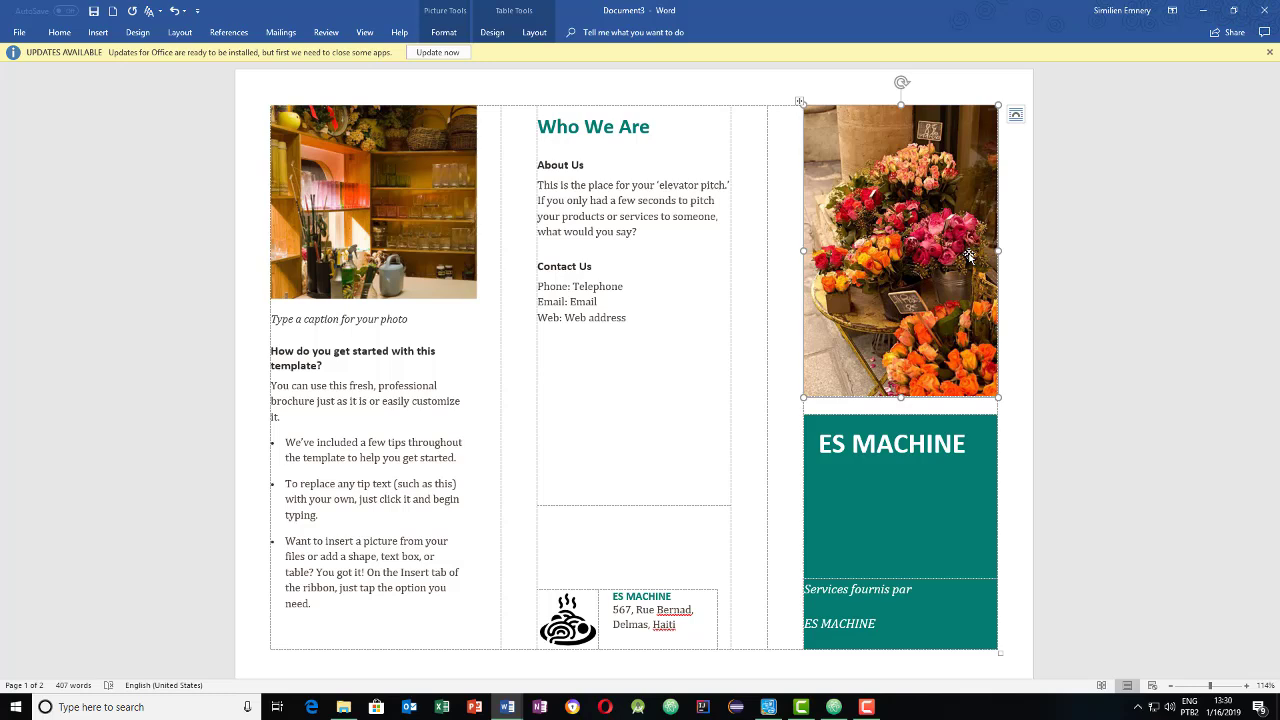
left_click(346, 168)
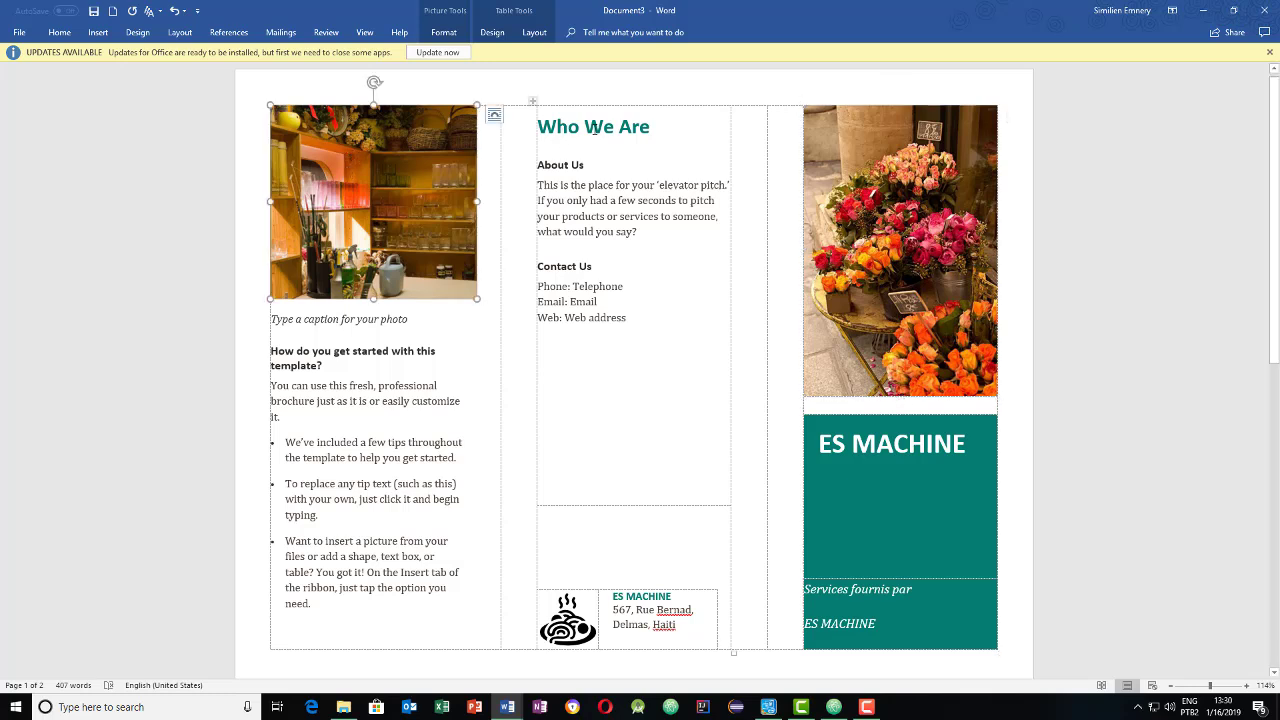
- Change the Who We Are heading to 'Apropos de nous'
triple_click(664, 128)
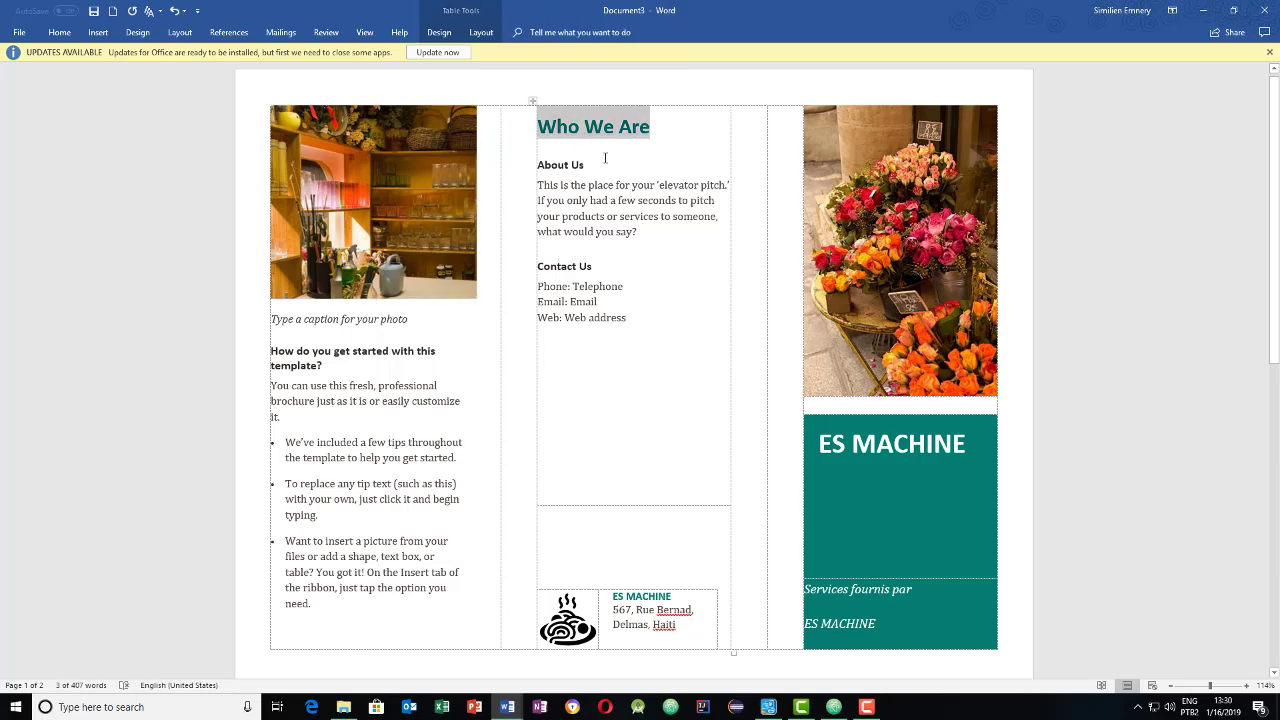
left_click_drag(610, 319, 543, 165)
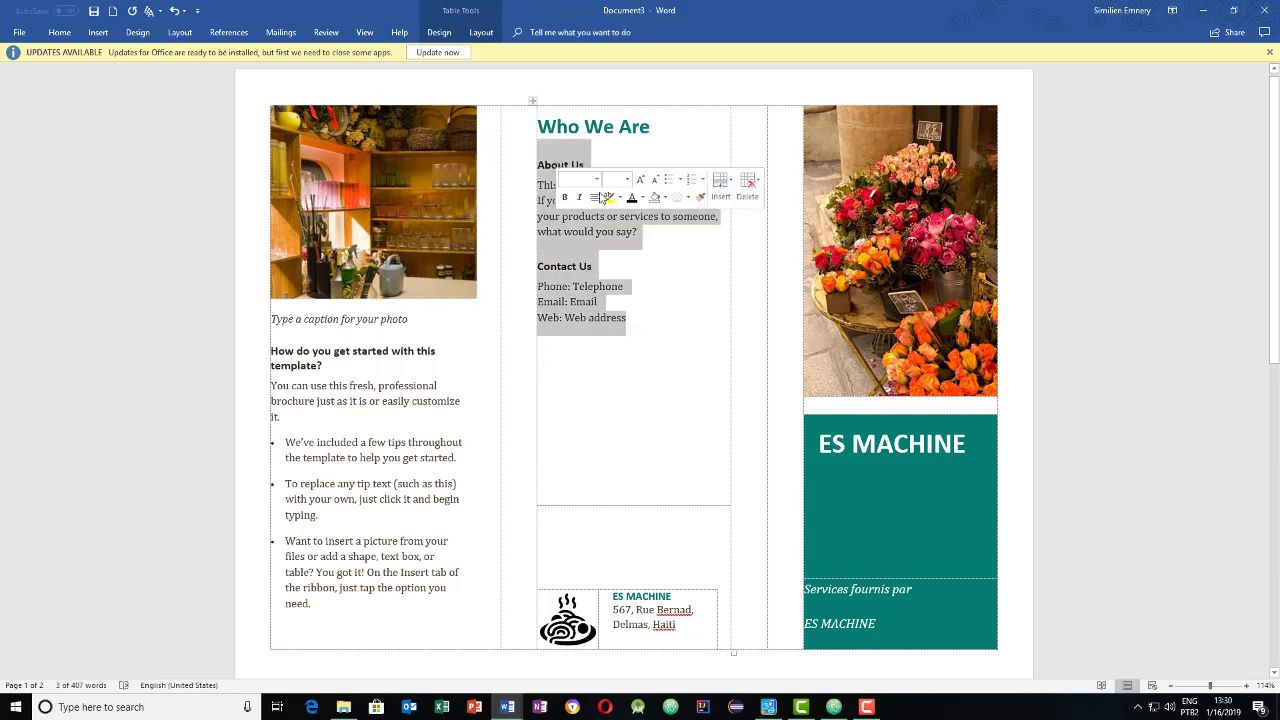
left_click(626, 246)
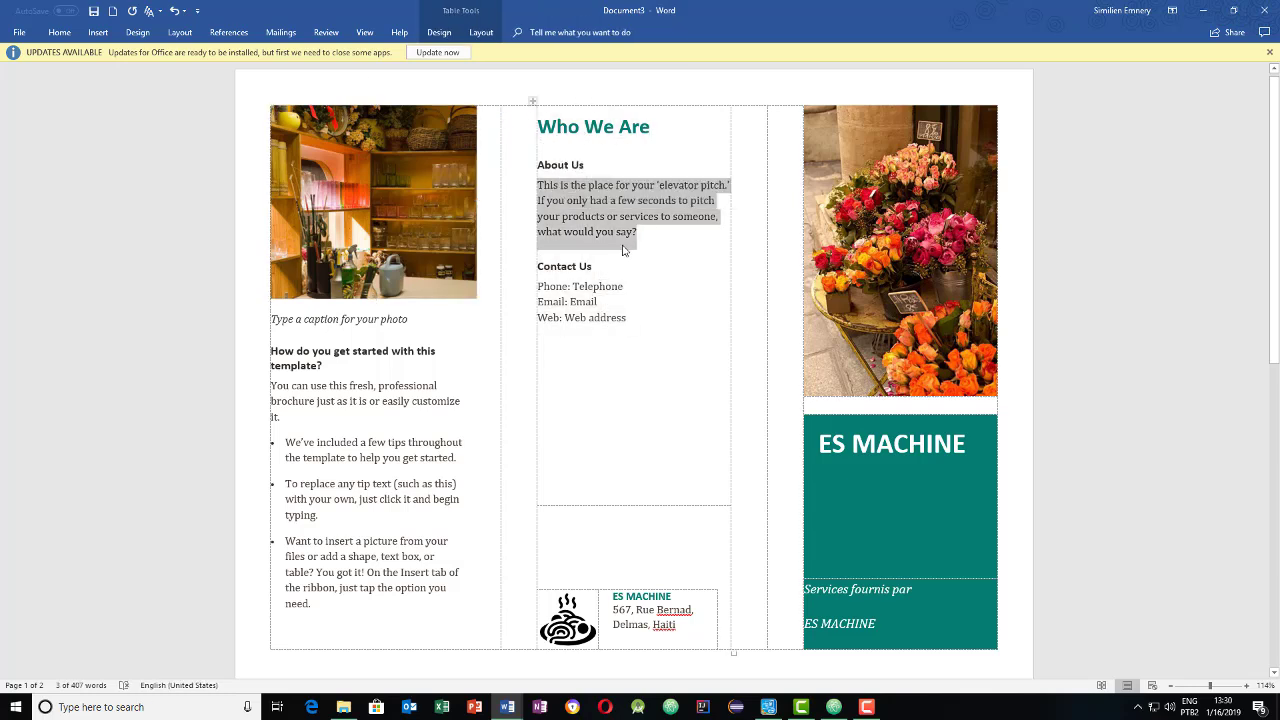
triple_click(560, 165)
triple_click(663, 130)
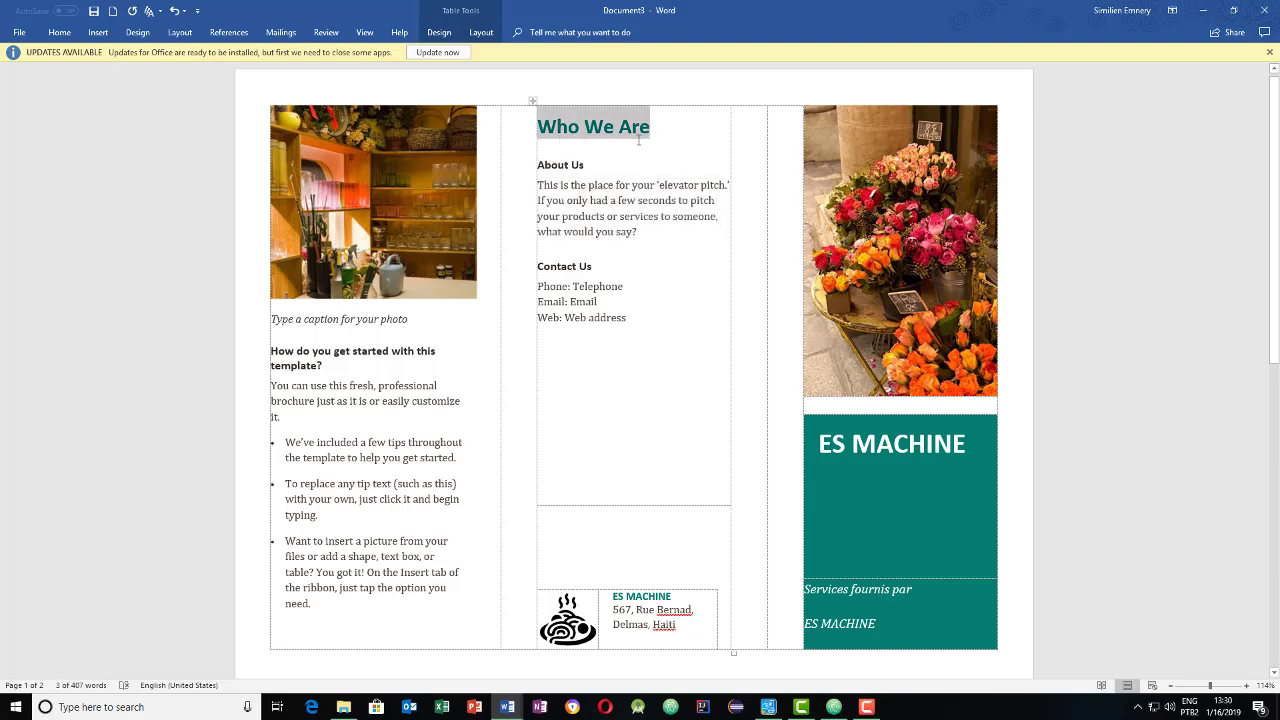
type("Ap")
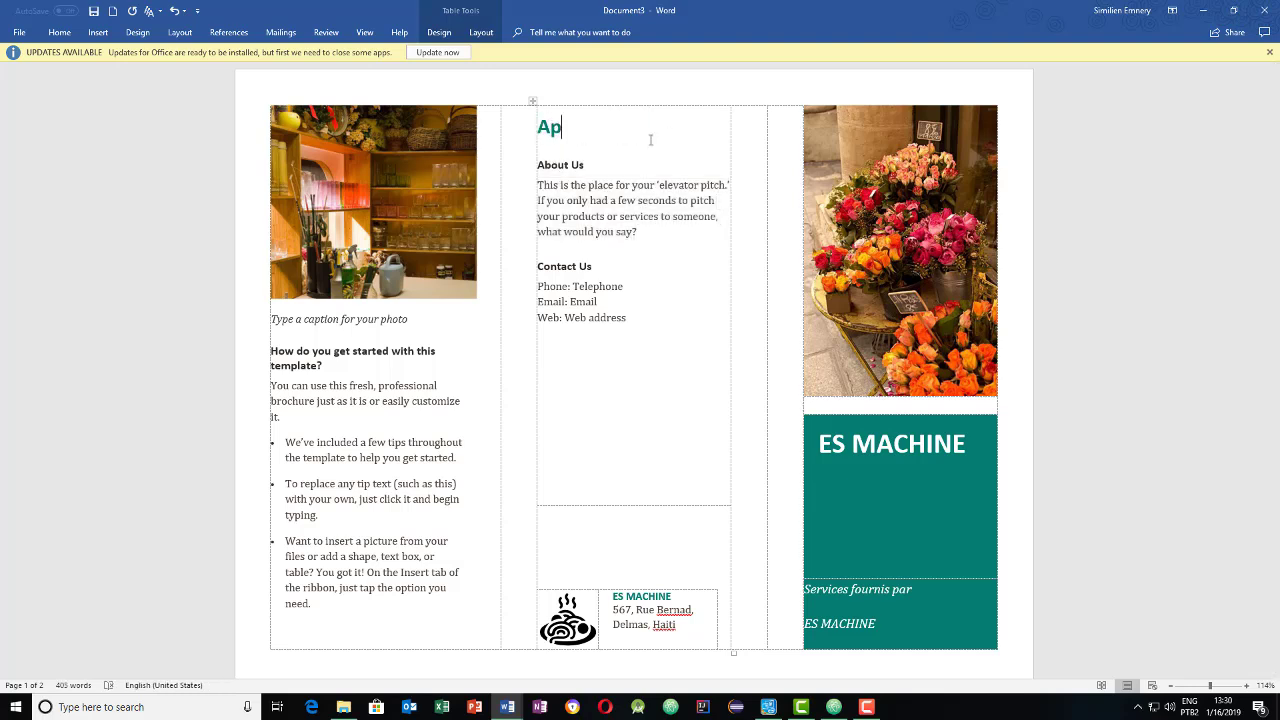
type("ropos de nous")
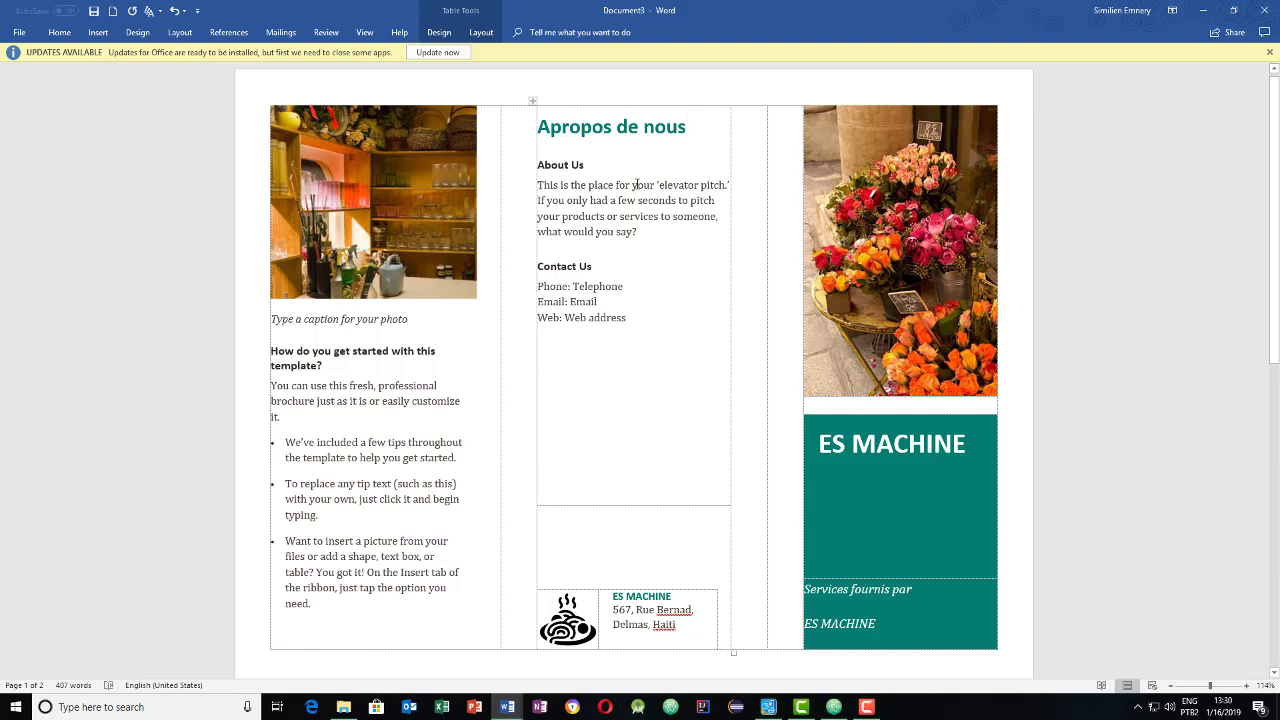
- Retype the About Us subheading as 'ES Machice', fixing mistyped letters
triple_click(560, 167)
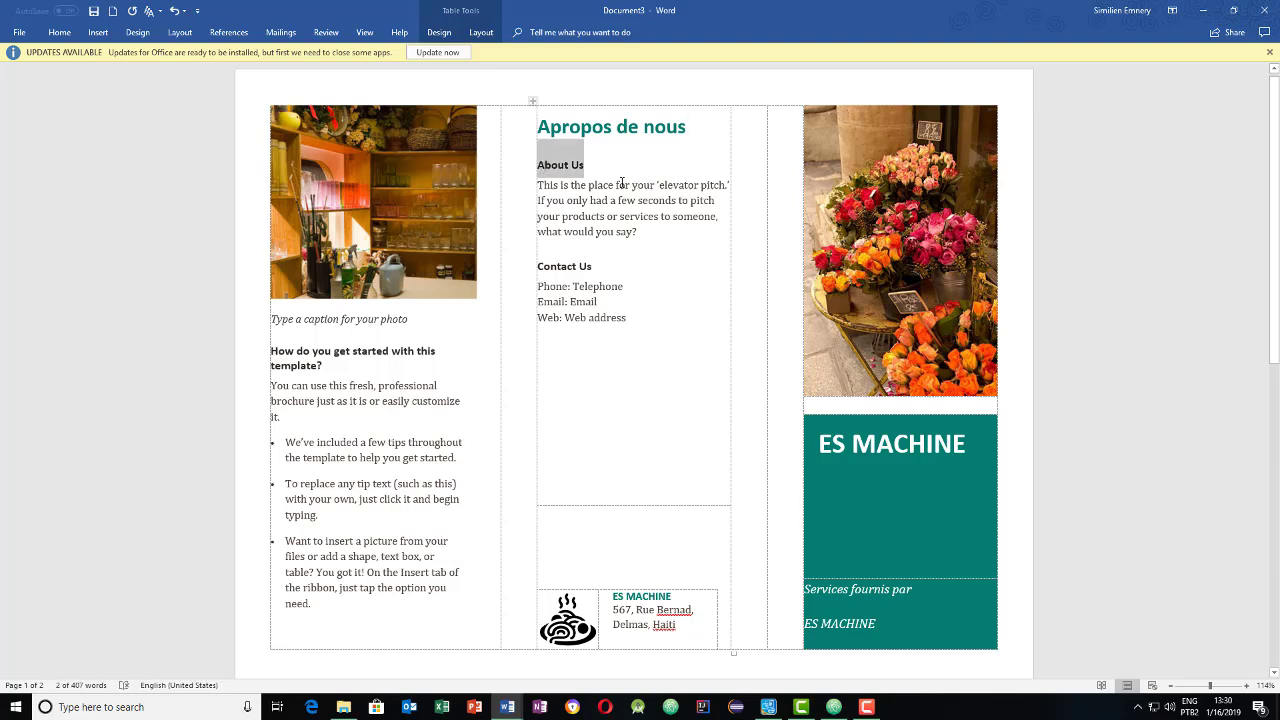
type("Eas")
key("BackSpace")
key("BackSpace")
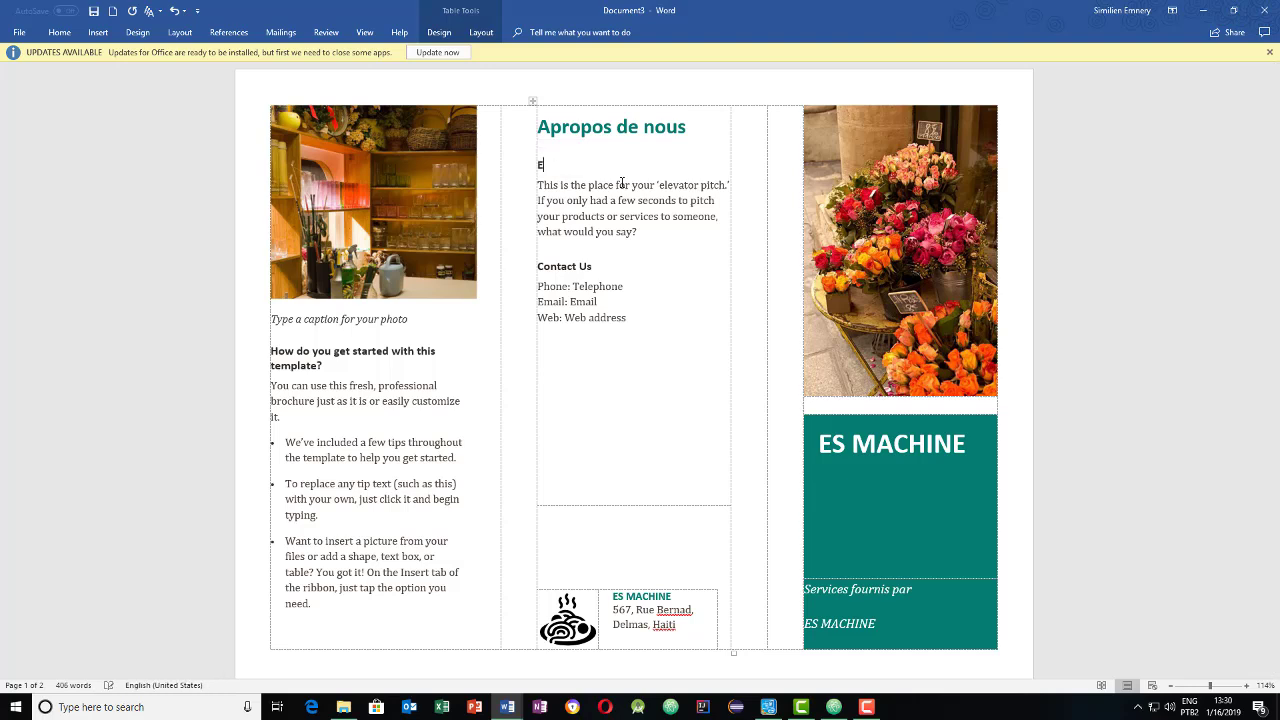
type("S")
type(" Mach")
type("i")
type("oice")
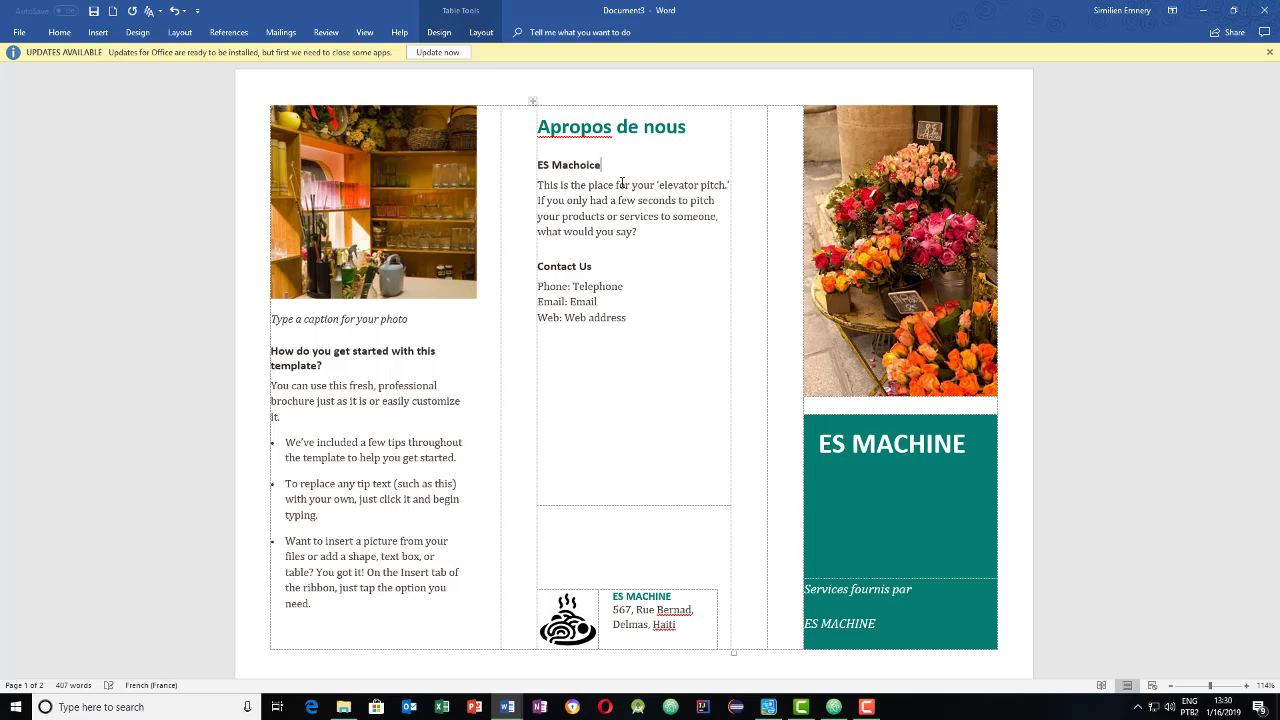
key("BackSpace")
key("BackSpace")
key("BackSpace")
key("BackSpace")
type("ice")
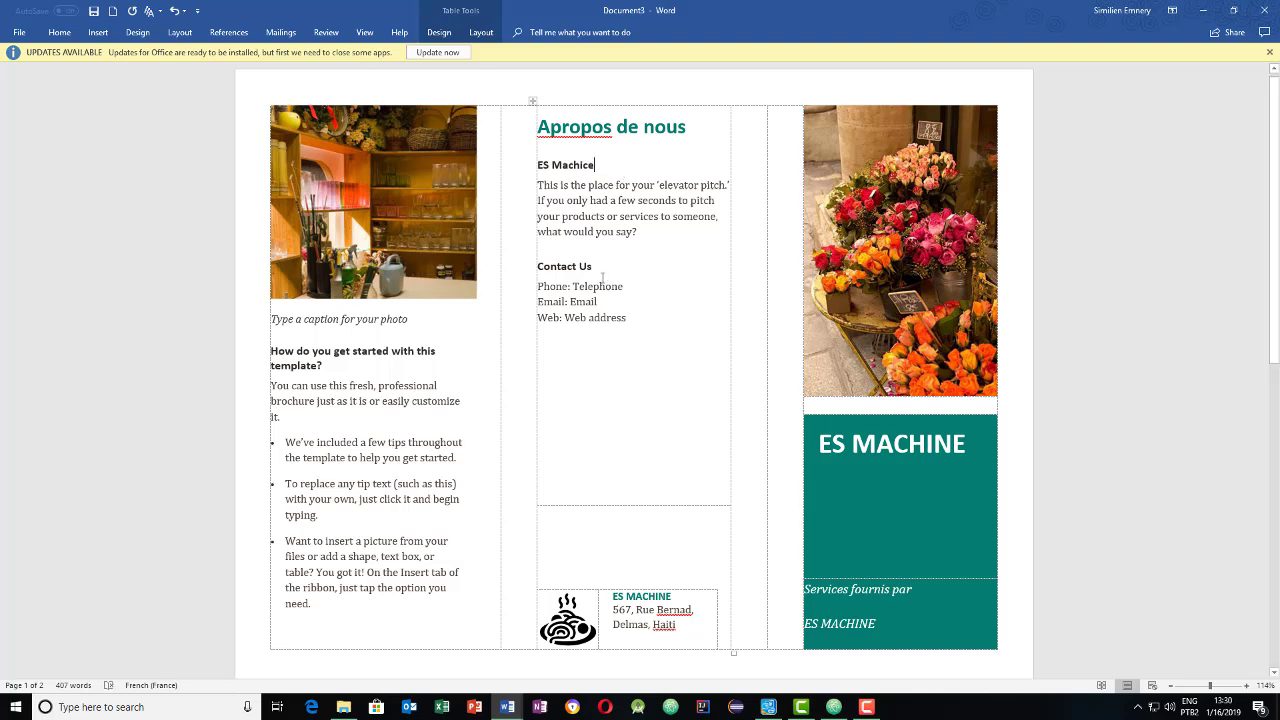
triple_click(593, 268)
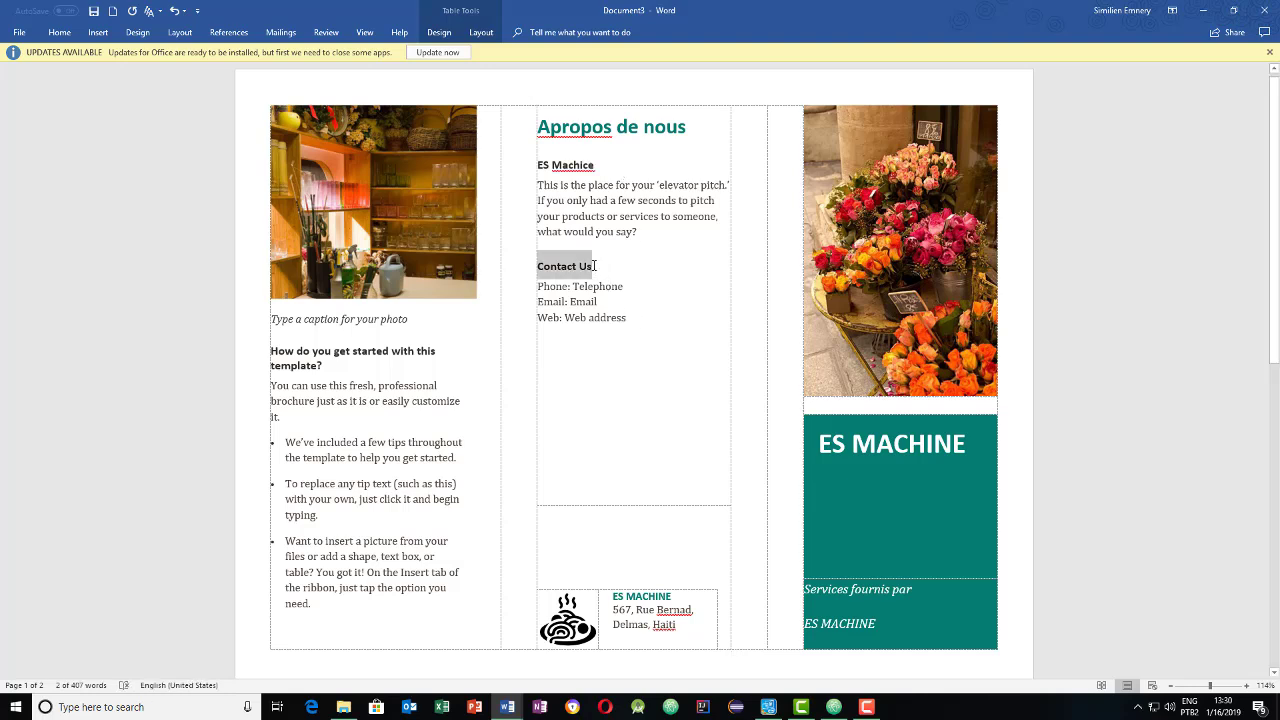
double_click(590, 285)
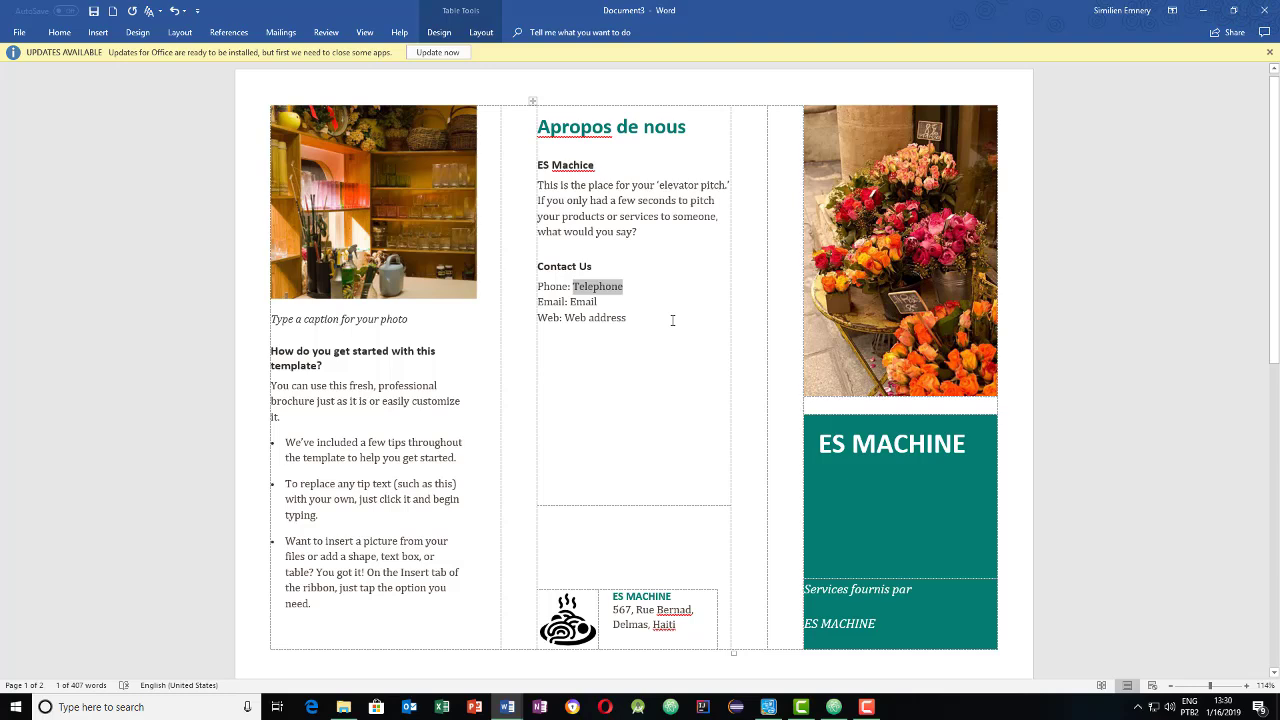
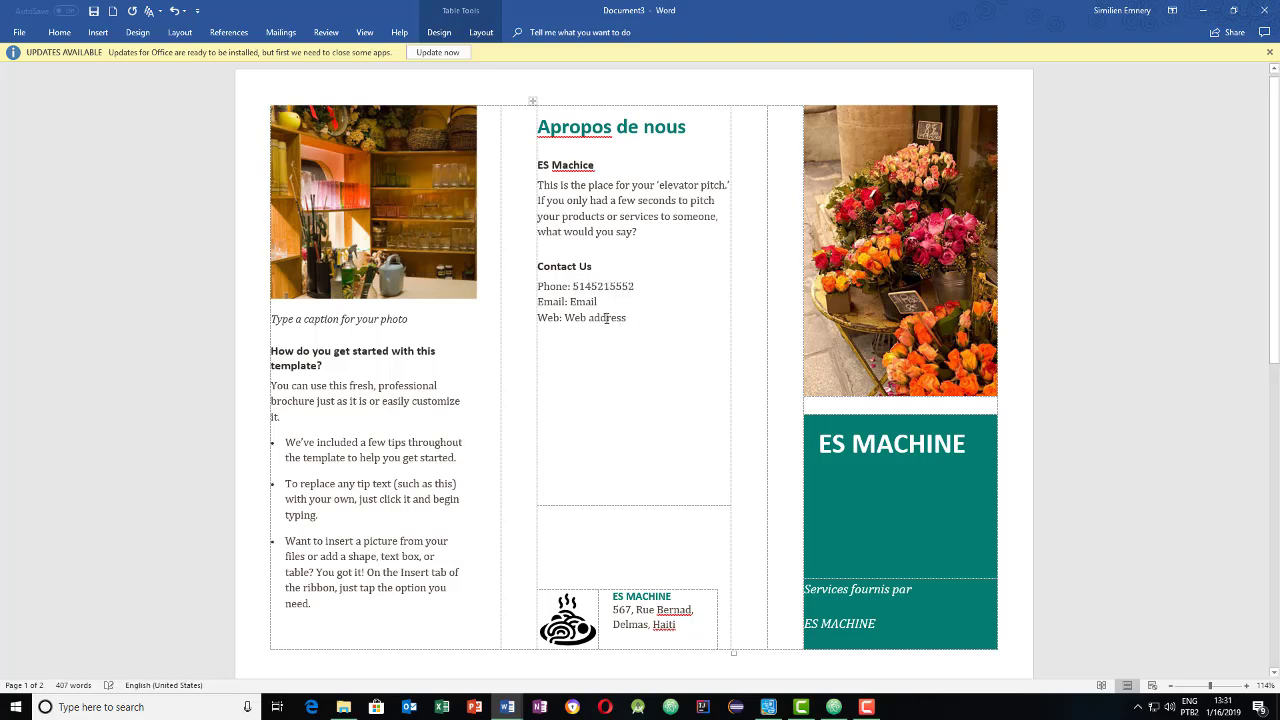
double_click(583, 302)
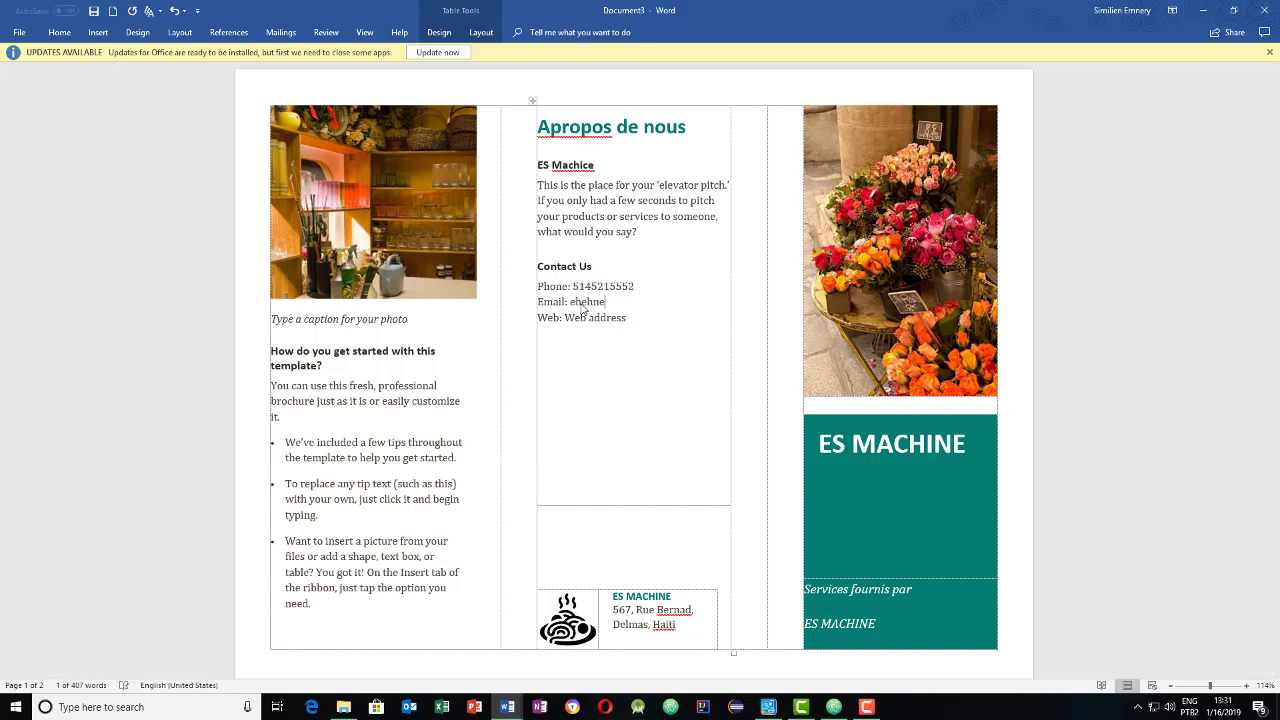
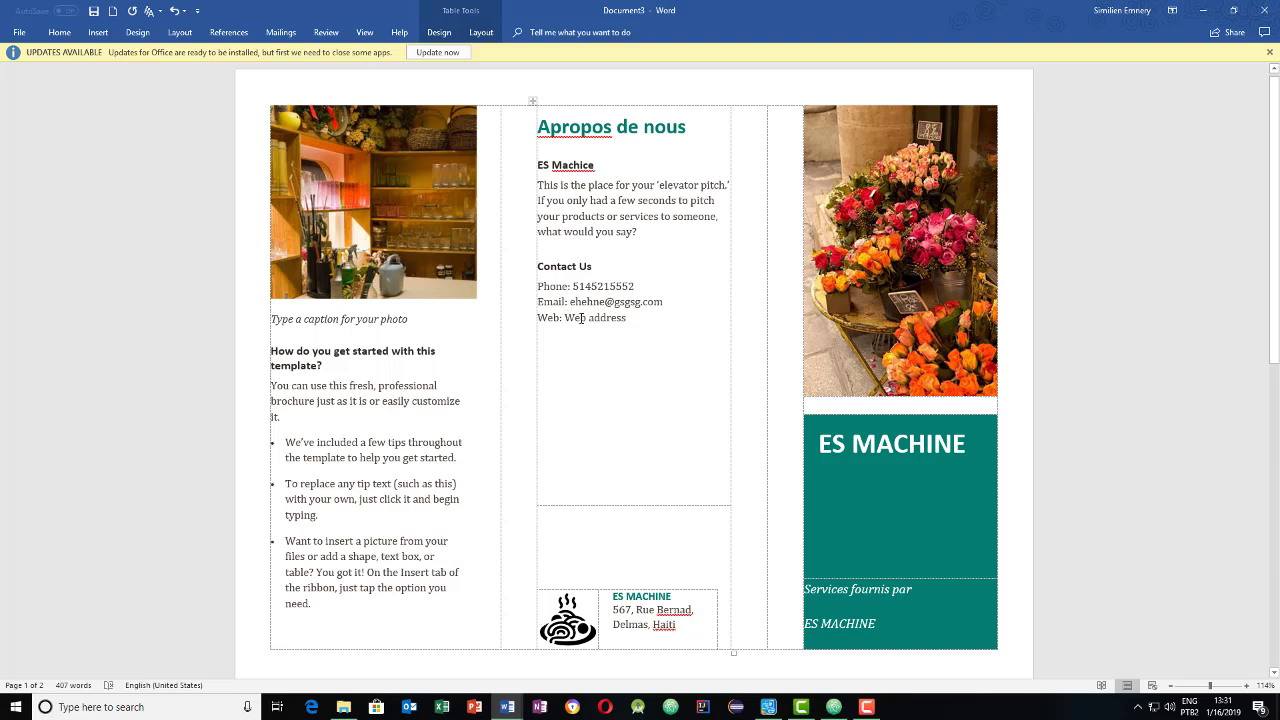
left_click(571, 318)
type("www")
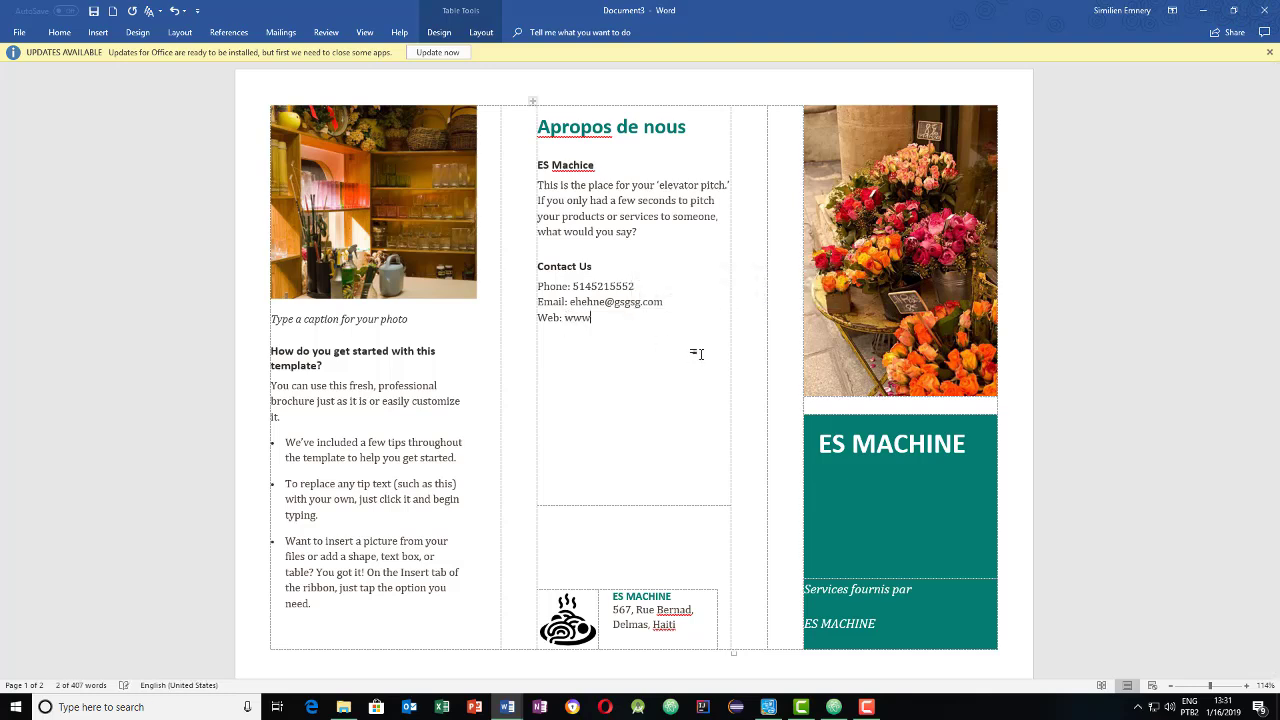
type(".es.com")
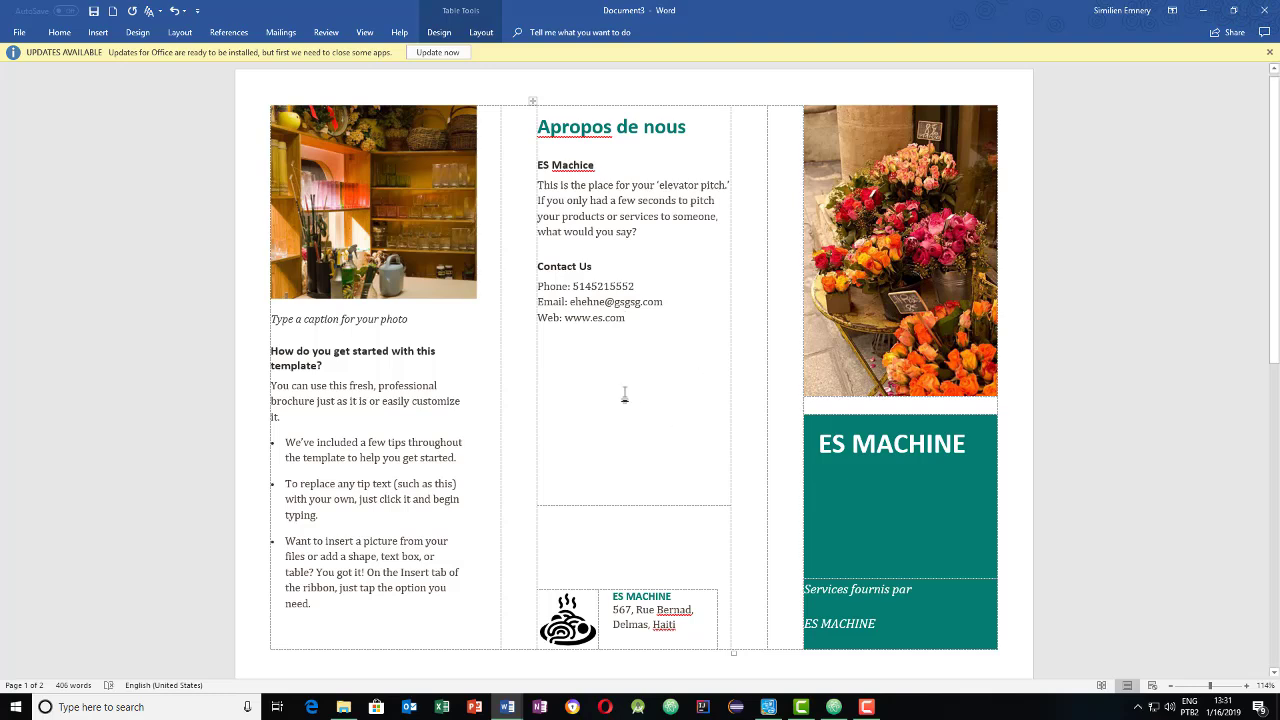
- Correct the e-mail address by replacing both its name and domain parts
double_click(624, 304)
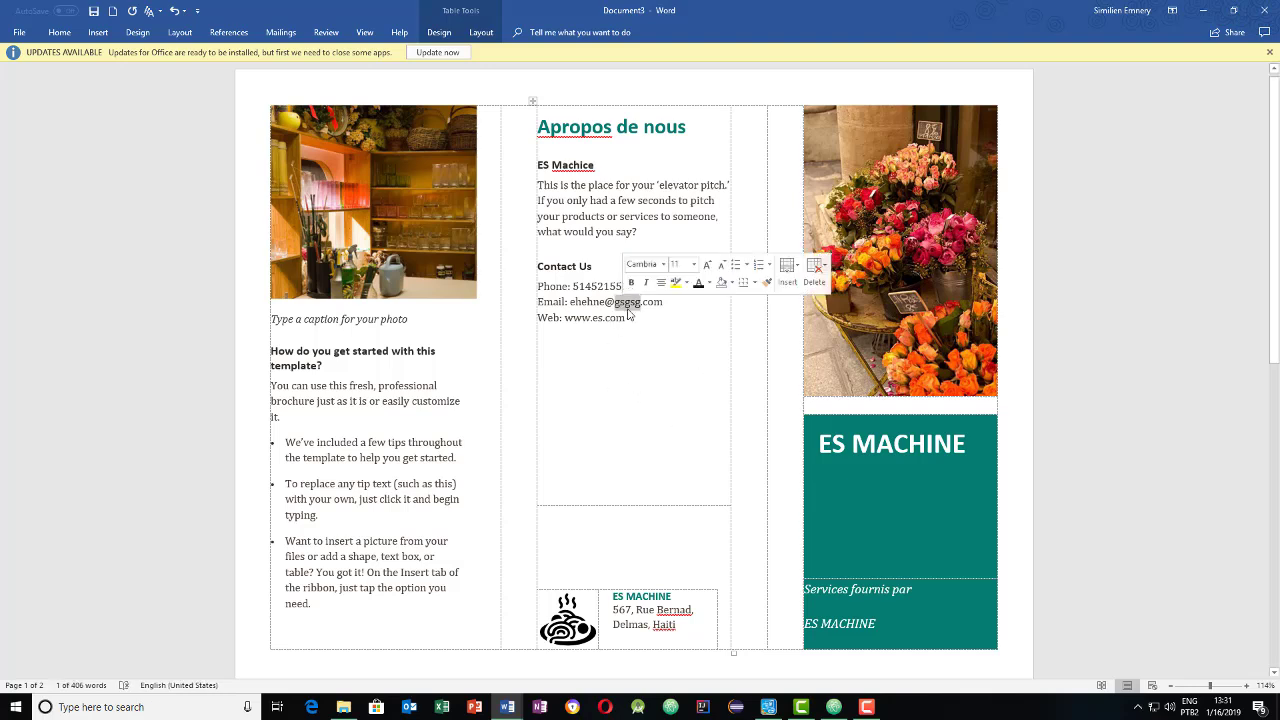
type("gmail")
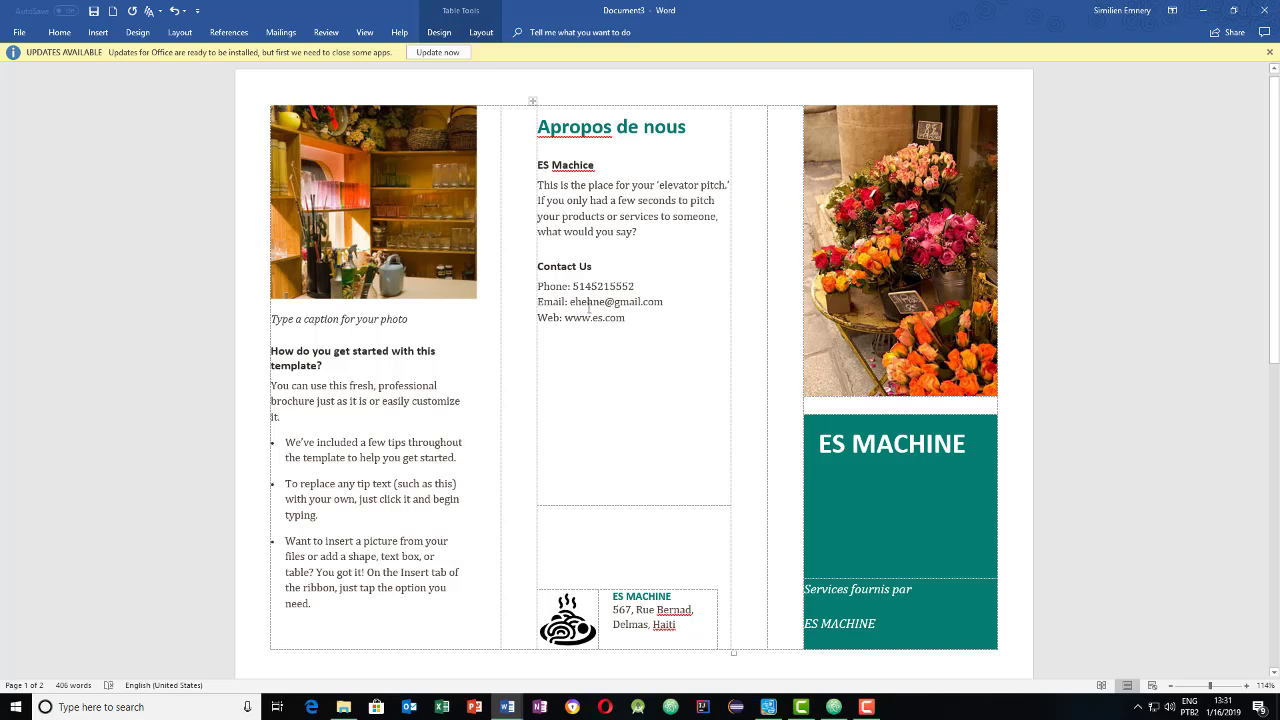
double_click(589, 304)
type("email")
- Clear the placeholder caption beneath the shelf photo
scroll(340, 310, "down", 1)
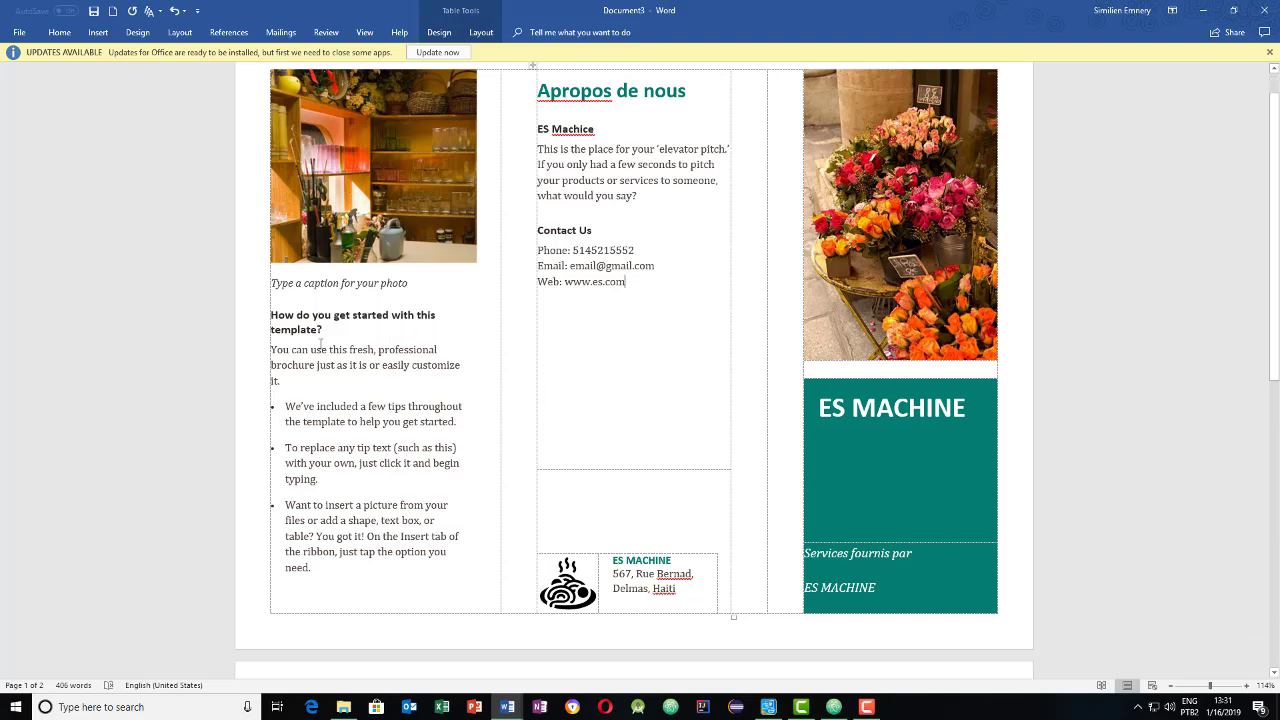
scroll(356, 283, "up", 1)
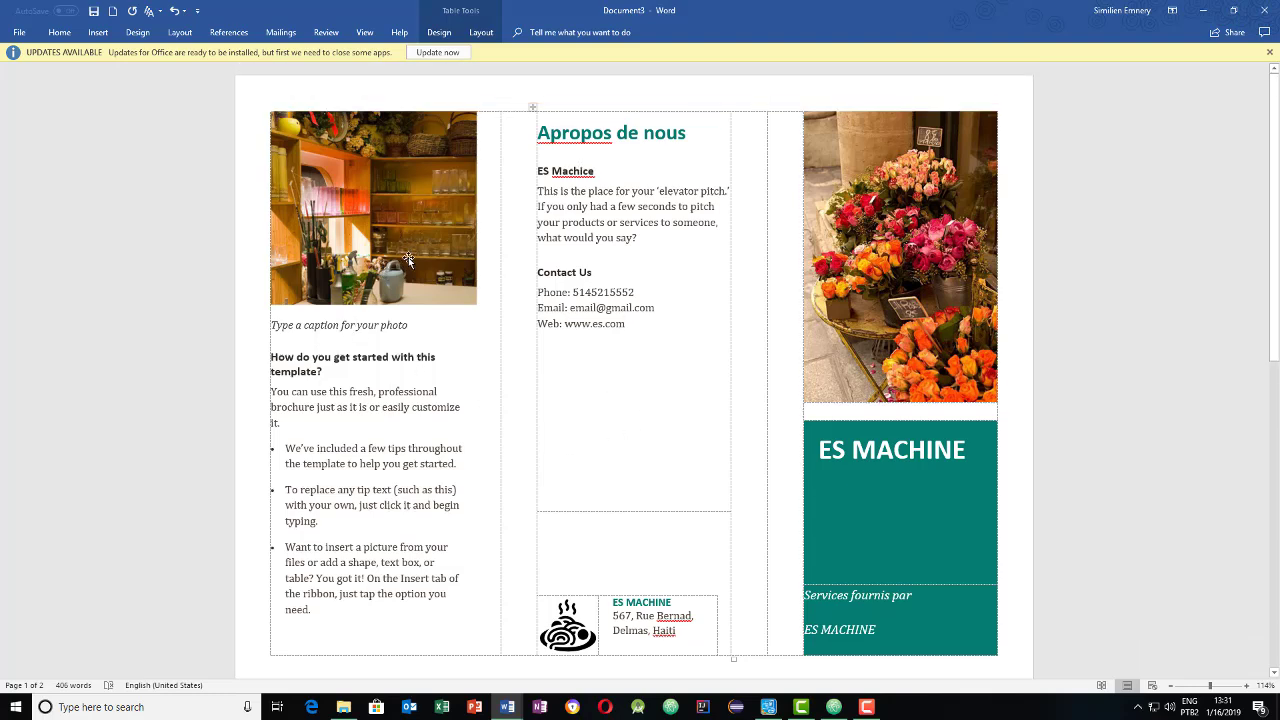
left_click(366, 203)
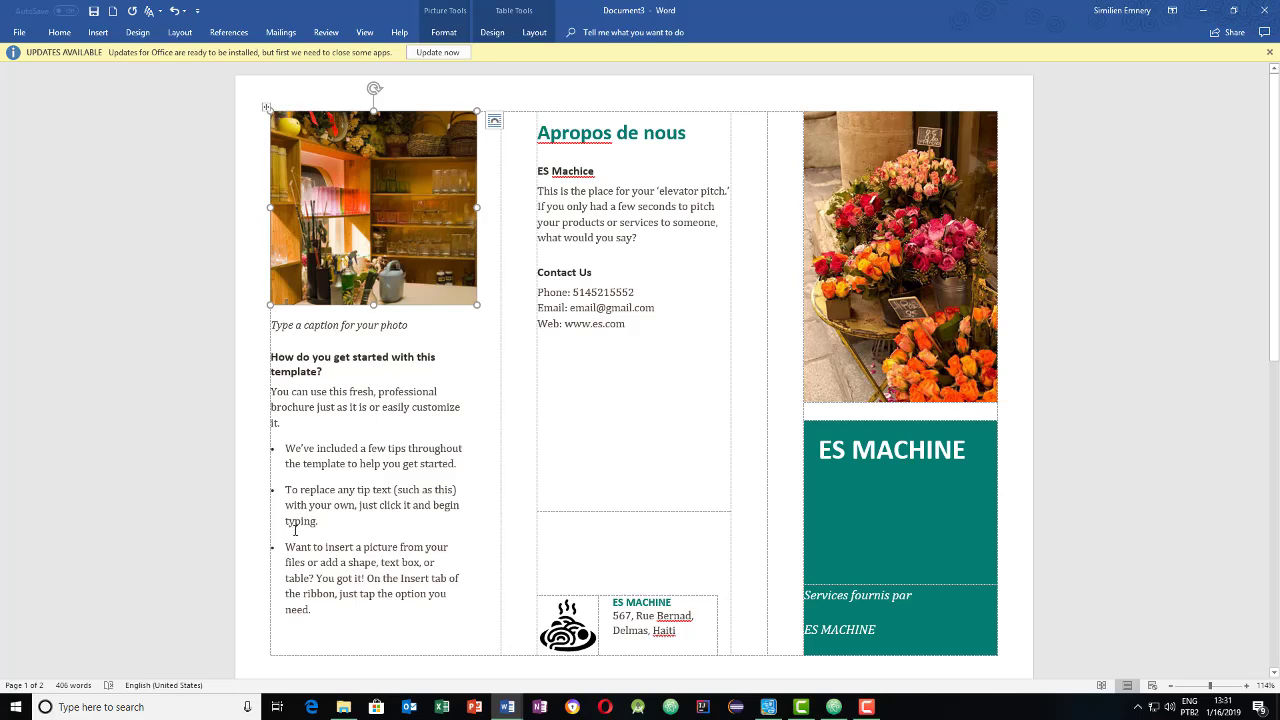
left_click(392, 329)
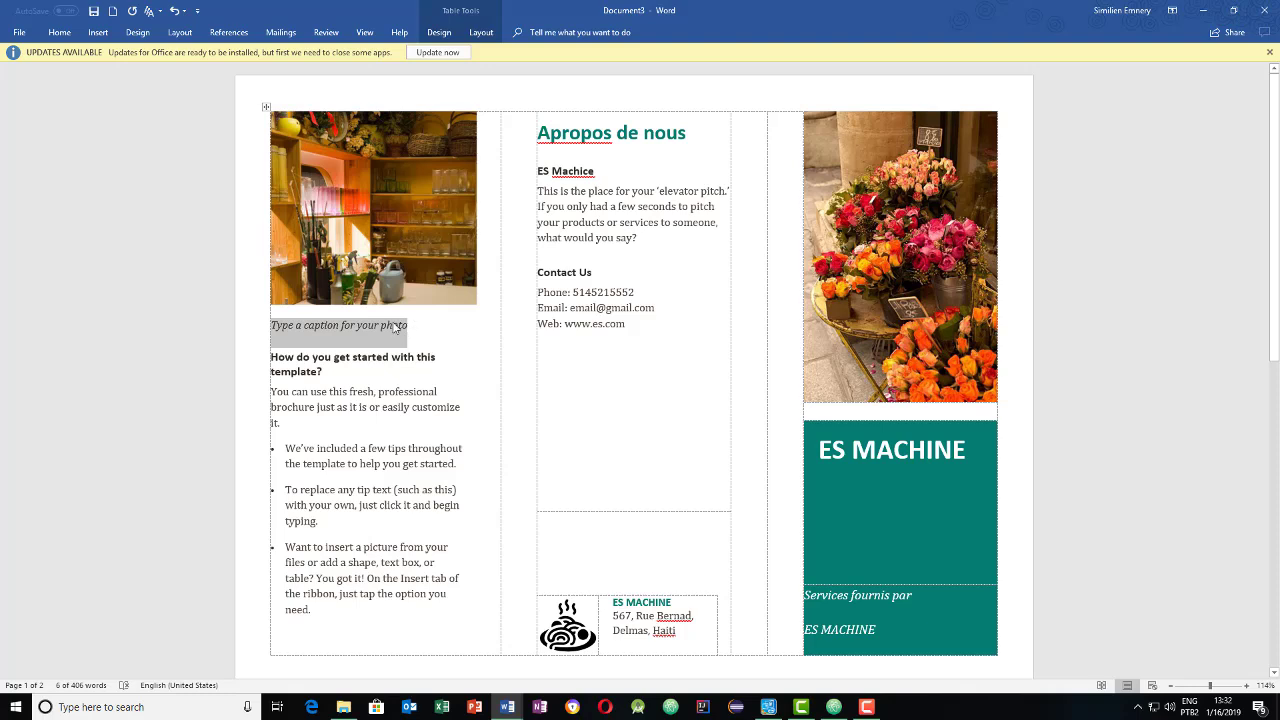
key("BackSpace")
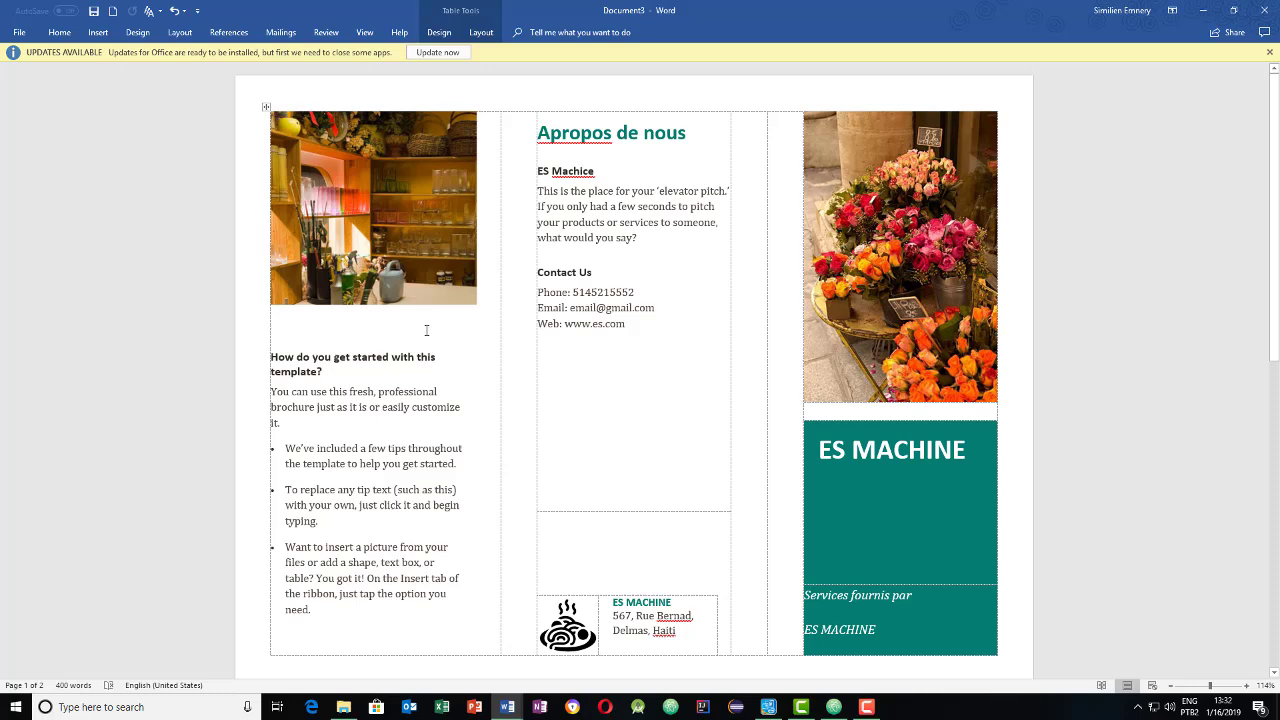
- Type the Creole caption 'Du riz madan gougous gwo lwil' and check it
type("Ma")
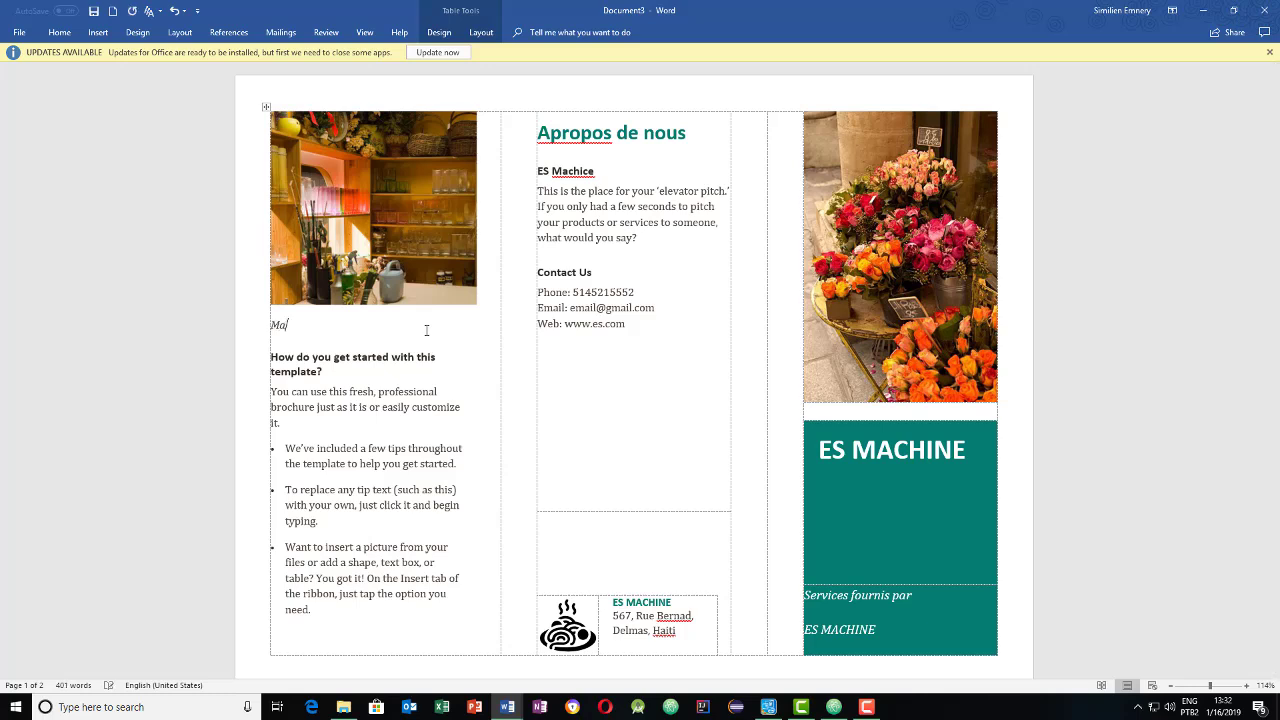
key("BackSpace")
key("BackSpace")
type("Du riz madan gouaous")
type("gous g")
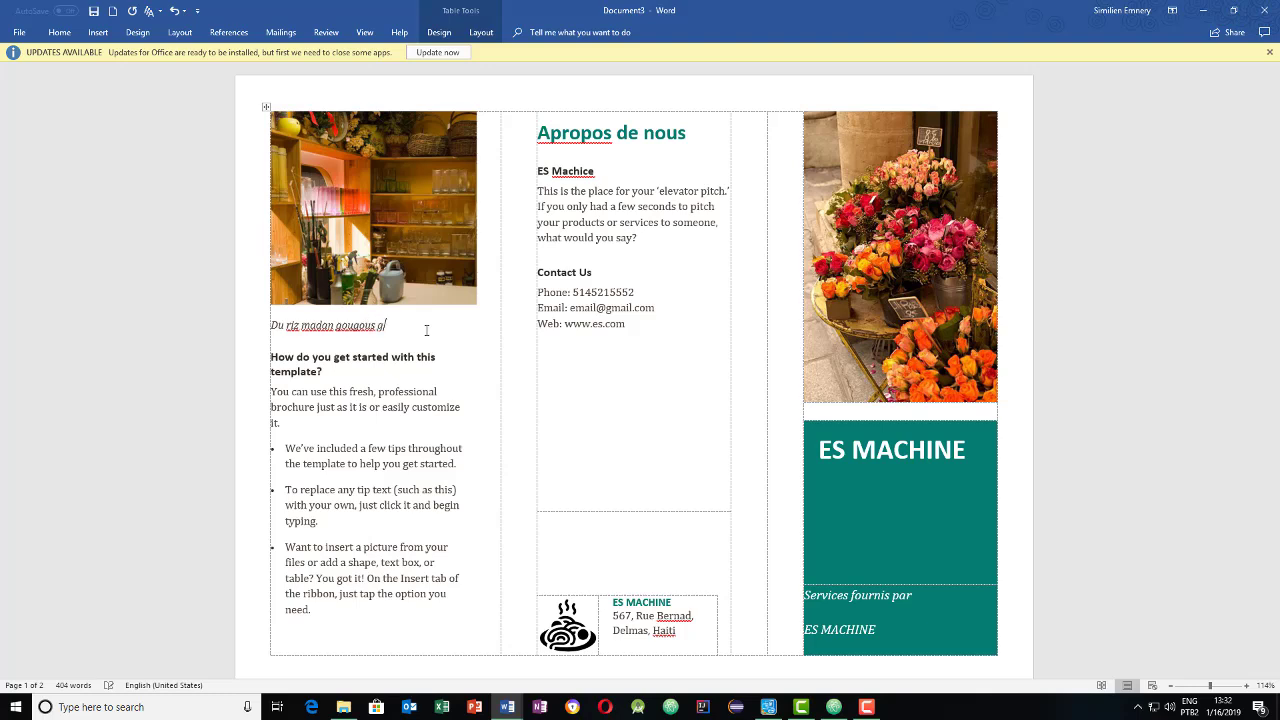
type("wo lwil")
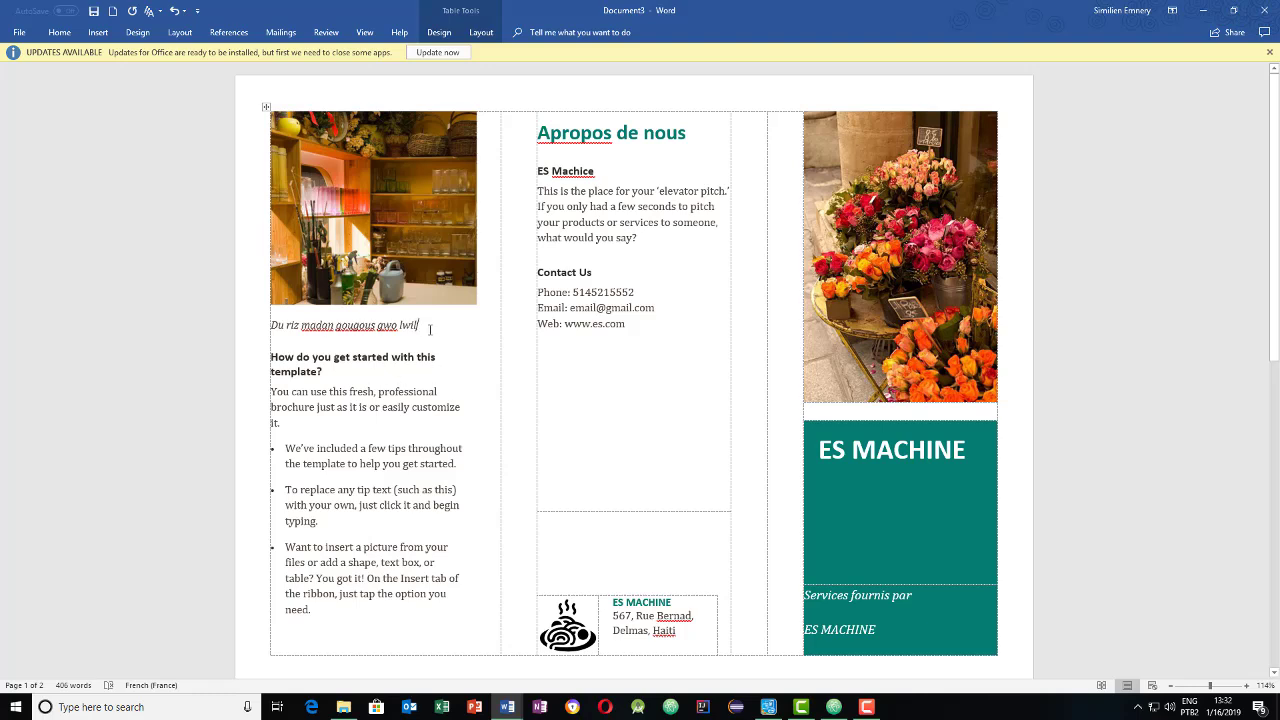
left_click_drag(430, 330, 291, 329)
left_click(398, 255)
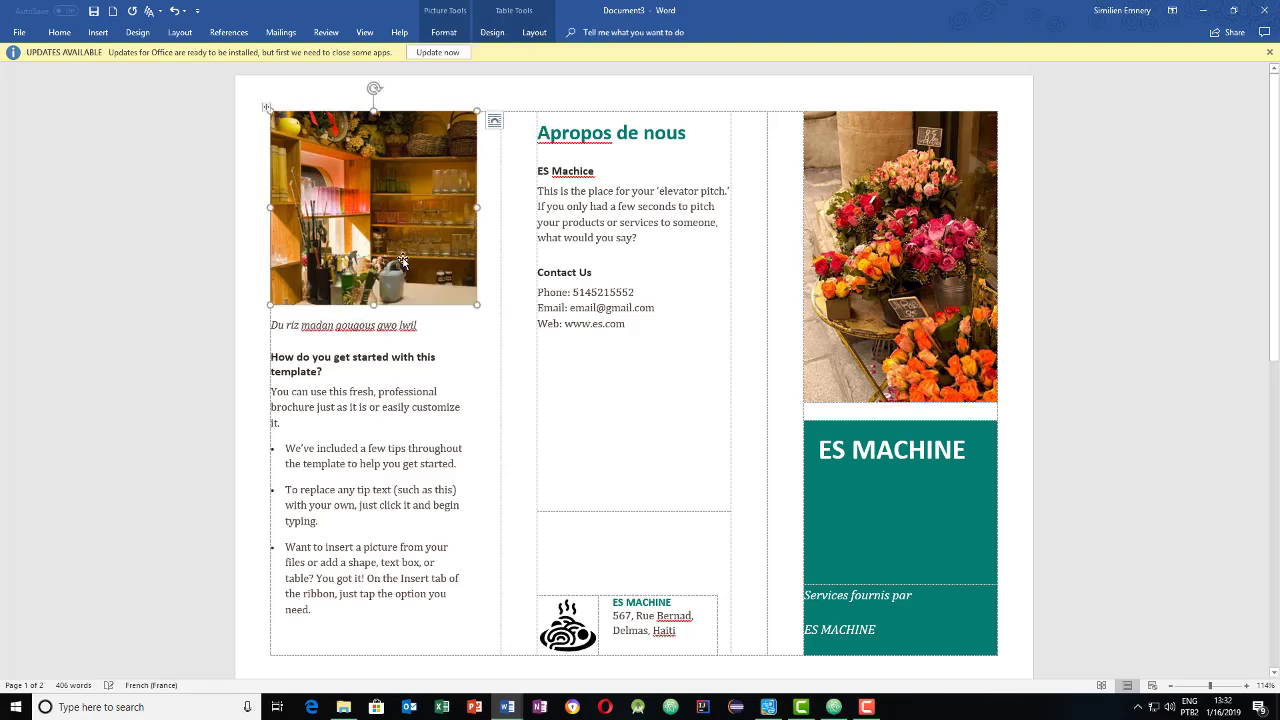
left_click_drag(425, 322, 268, 325)
left_click(419, 325)
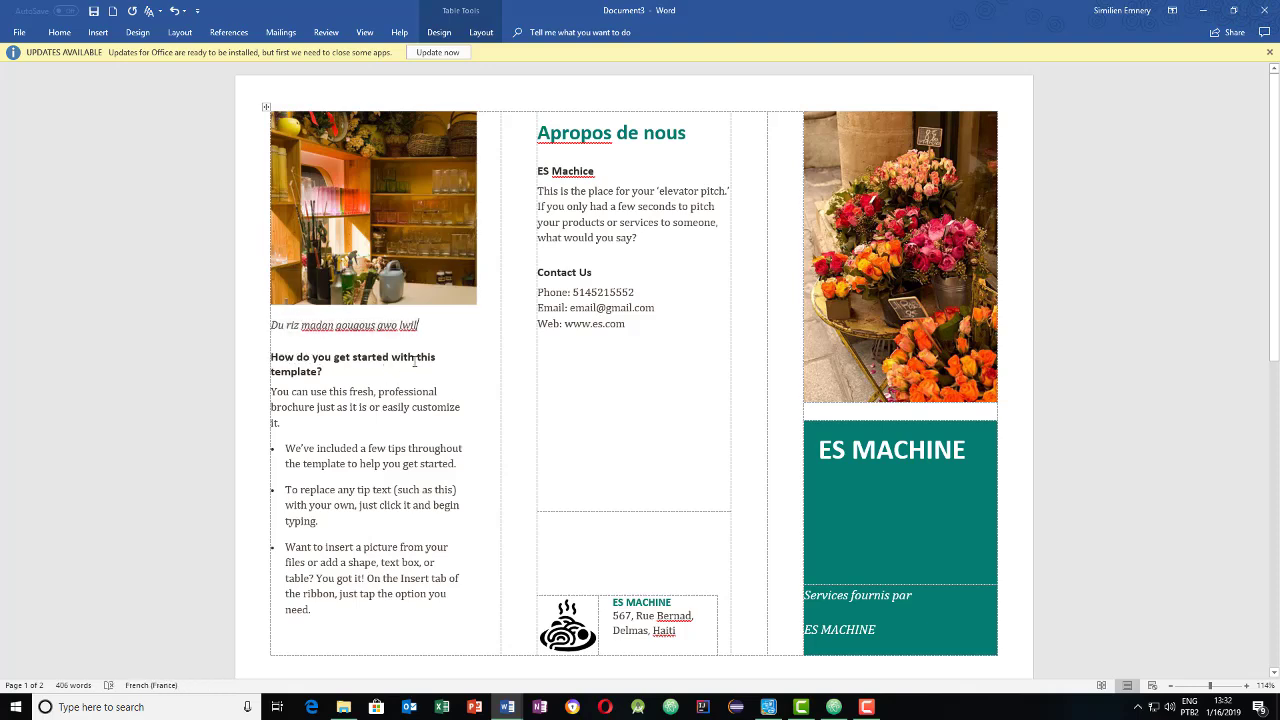
- Select the bullet paragraphs on page 1, then move down to page 2's road photo
triple_click(354, 367)
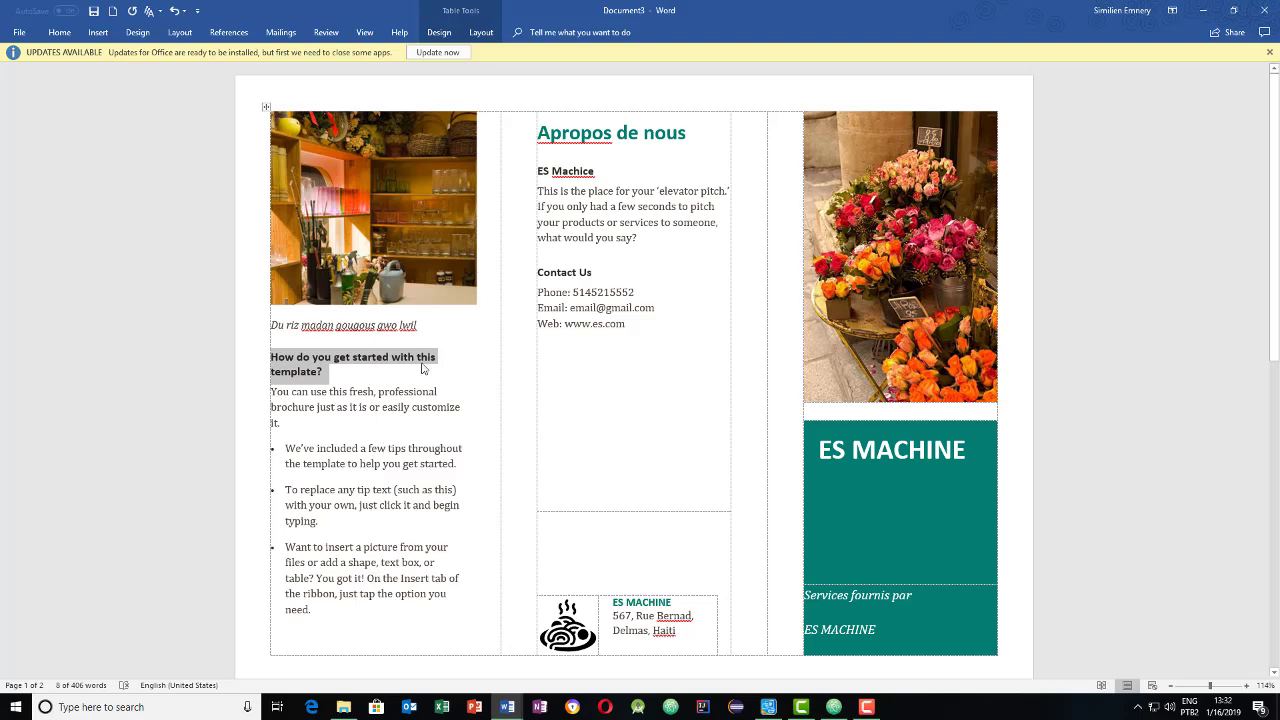
left_click_drag(407, 634, 285, 448)
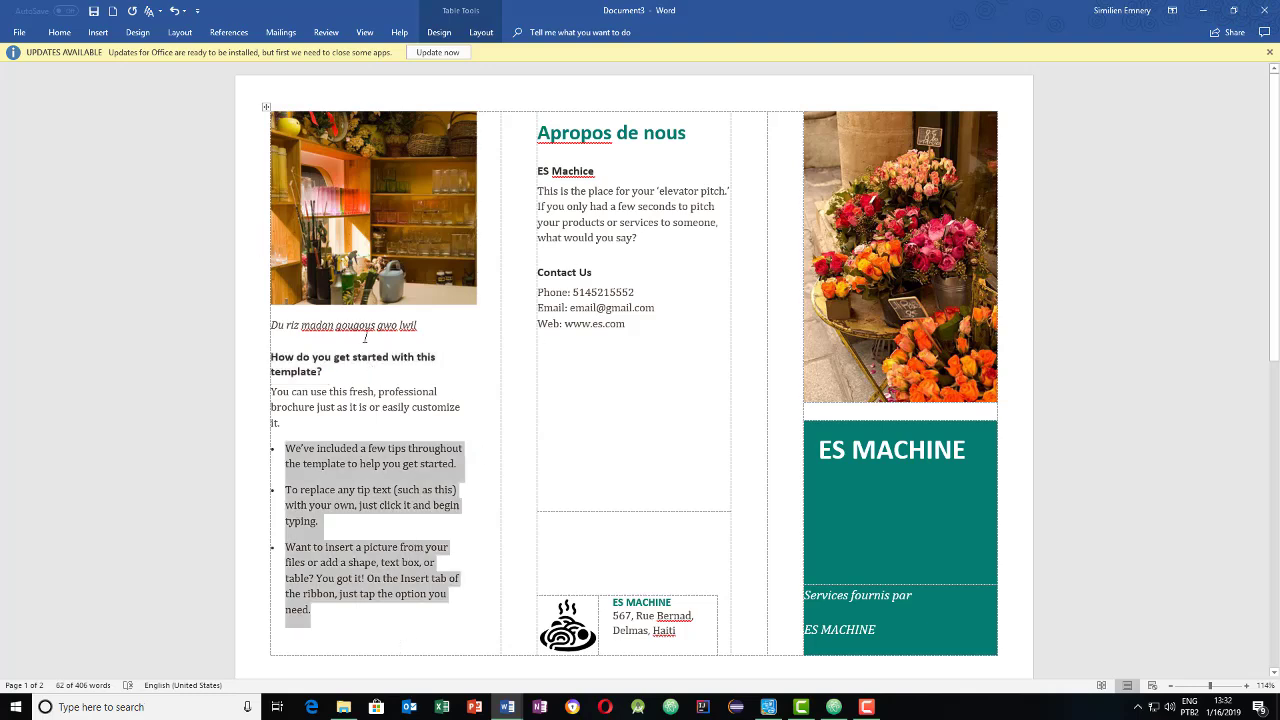
scroll(397, 418, "down", 3)
scroll(397, 418, "down", 4)
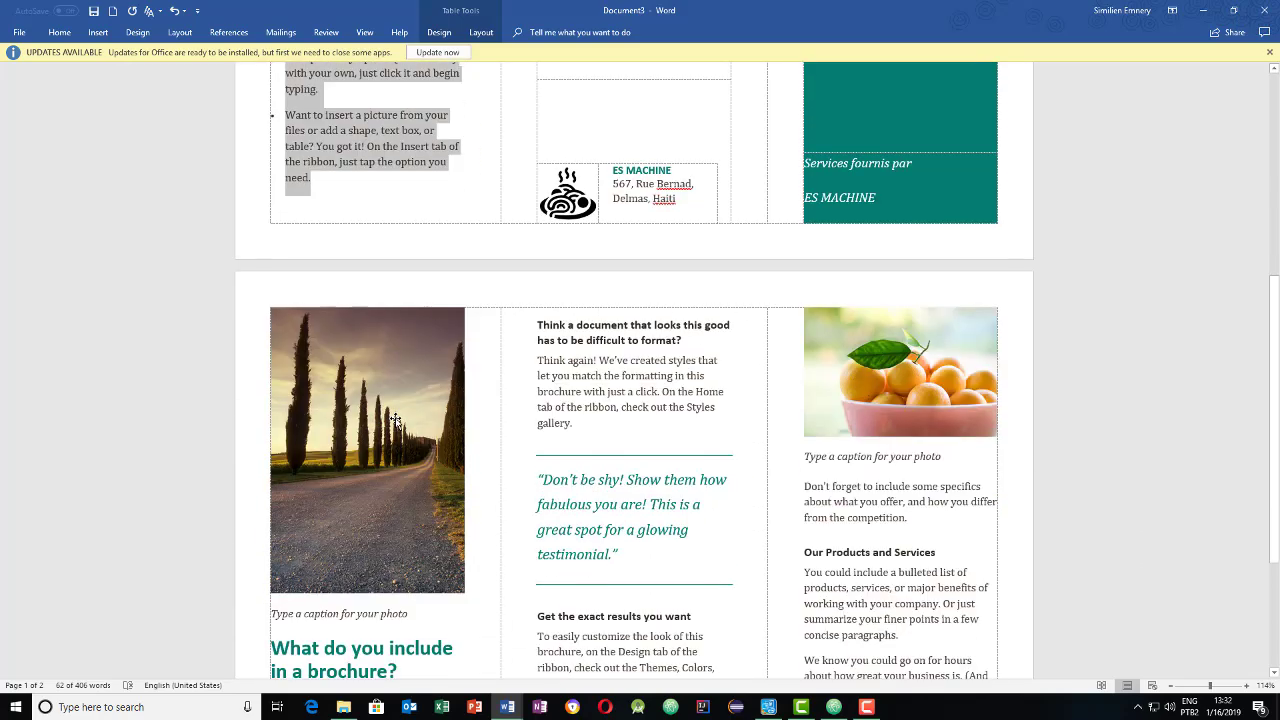
scroll(397, 420, "down", 3)
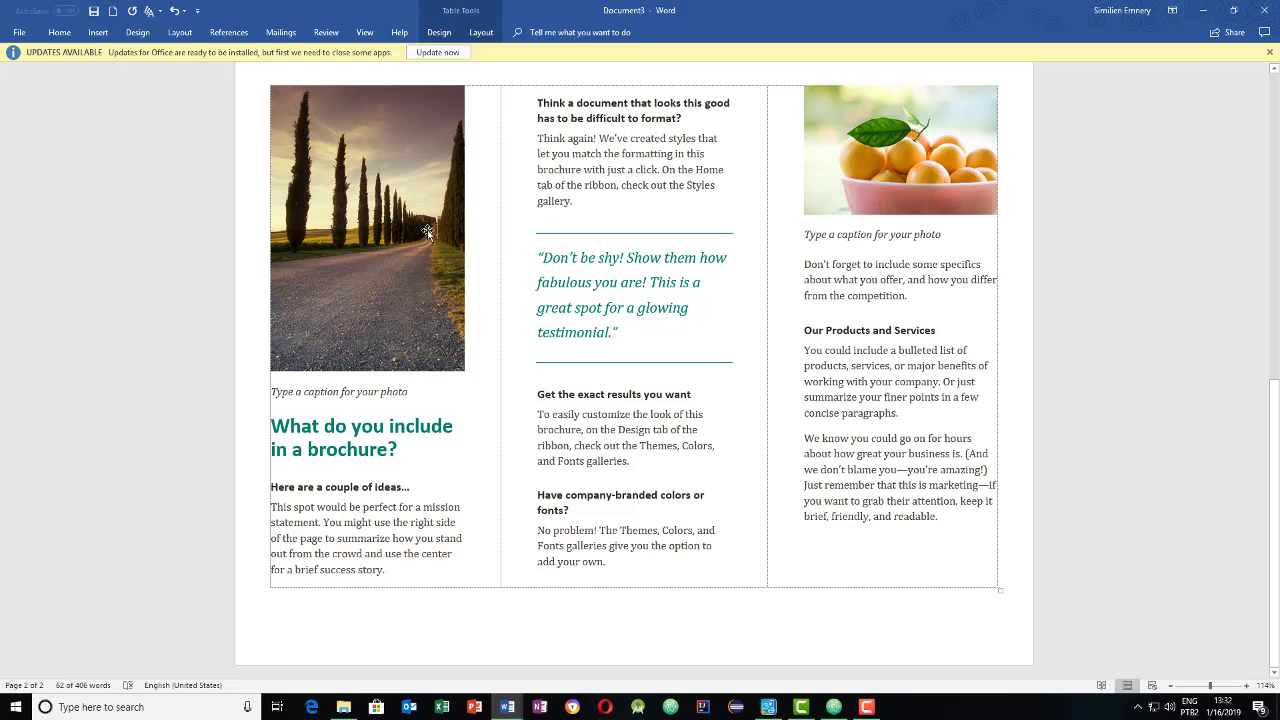
scroll(375, 250, "up", 2)
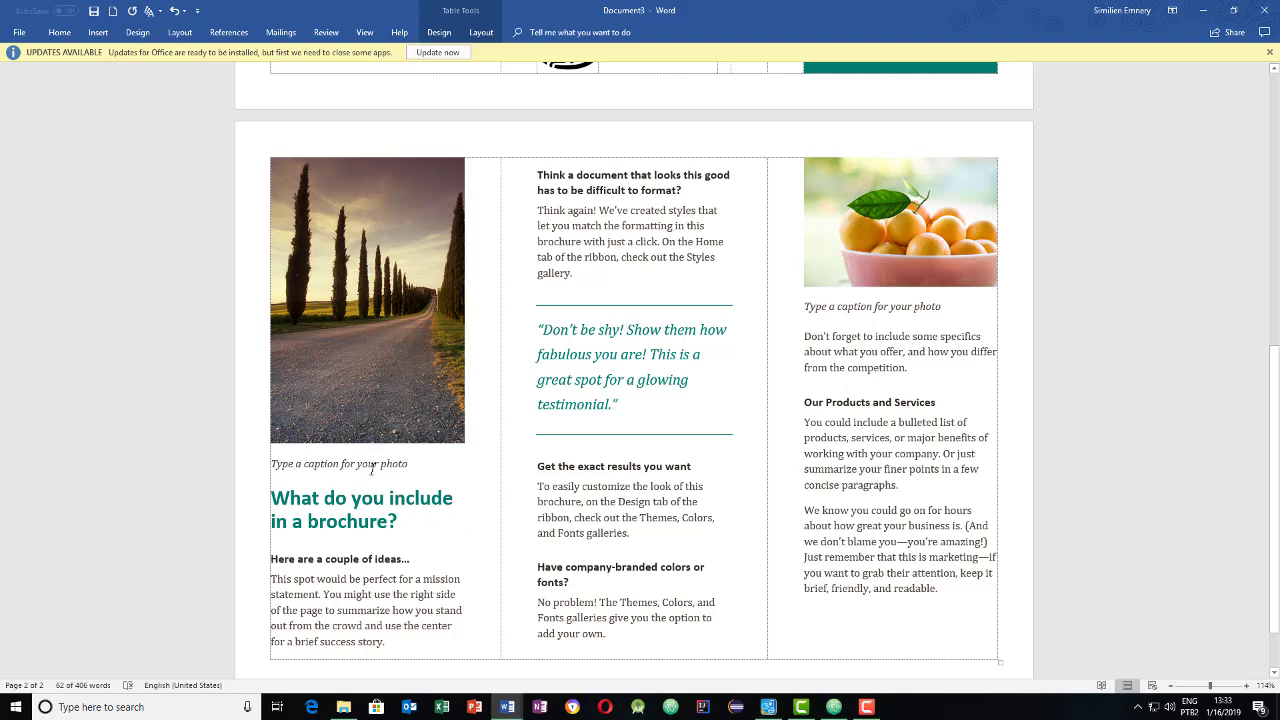
- Shrink the page-two road photo to about a third of its height
left_click(360, 388)
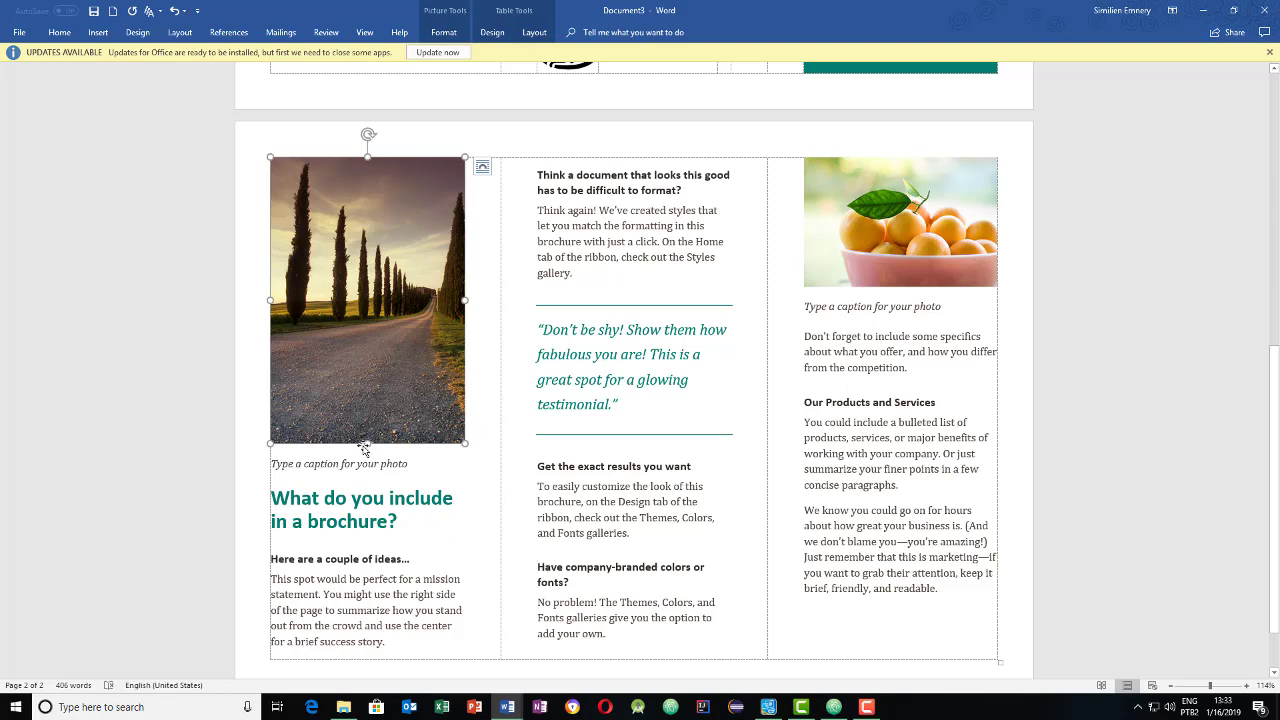
left_click_drag(370, 388, 388, 243)
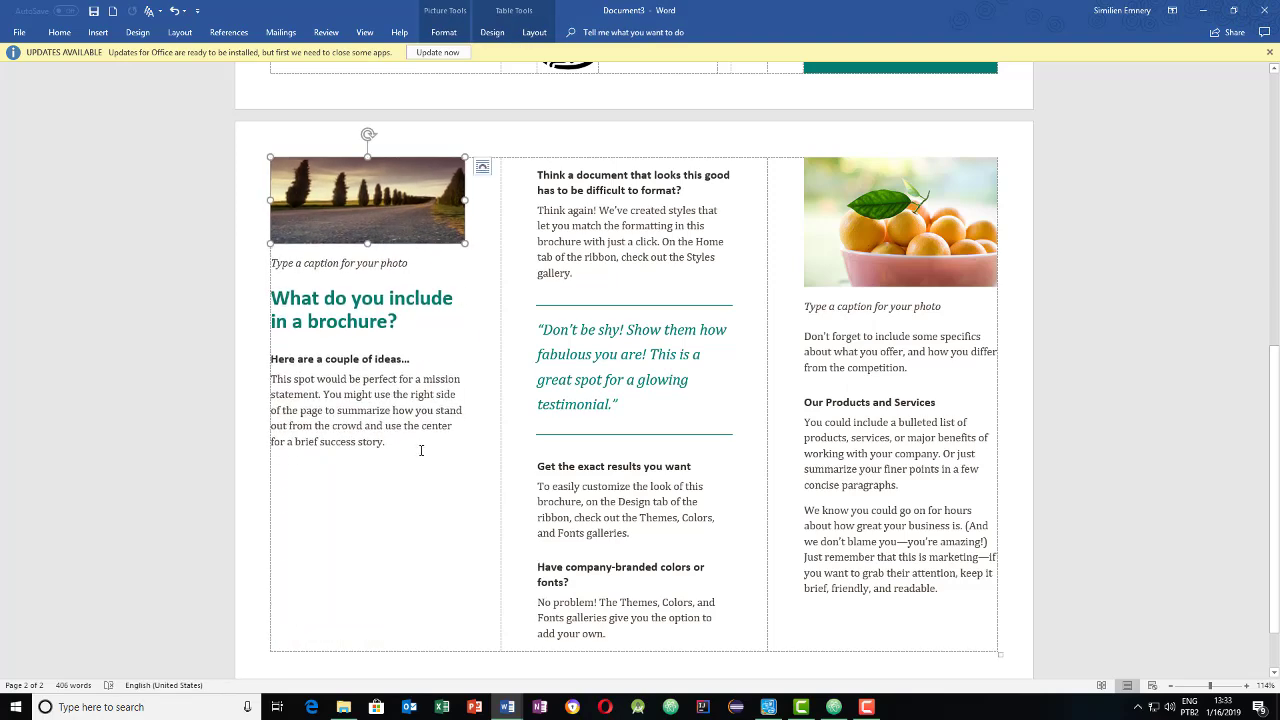
left_click_drag(421, 451, 300, 175)
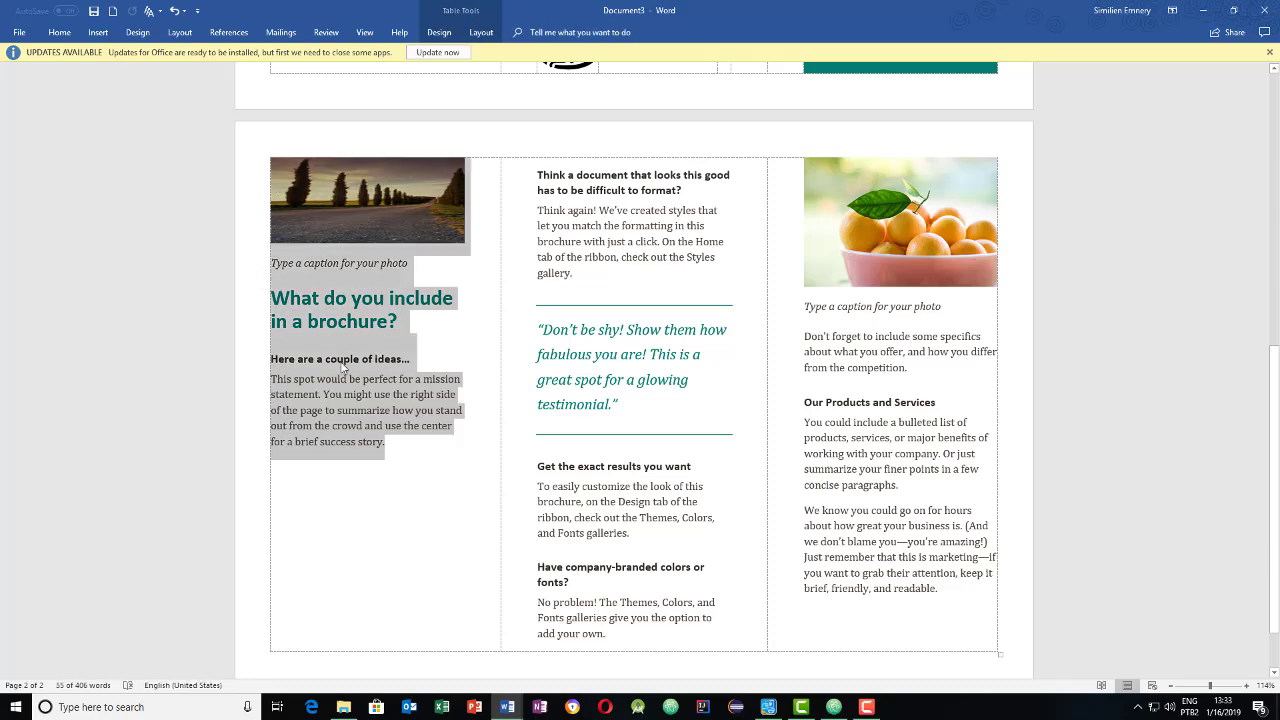
left_click_drag(342, 368, 345, 385)
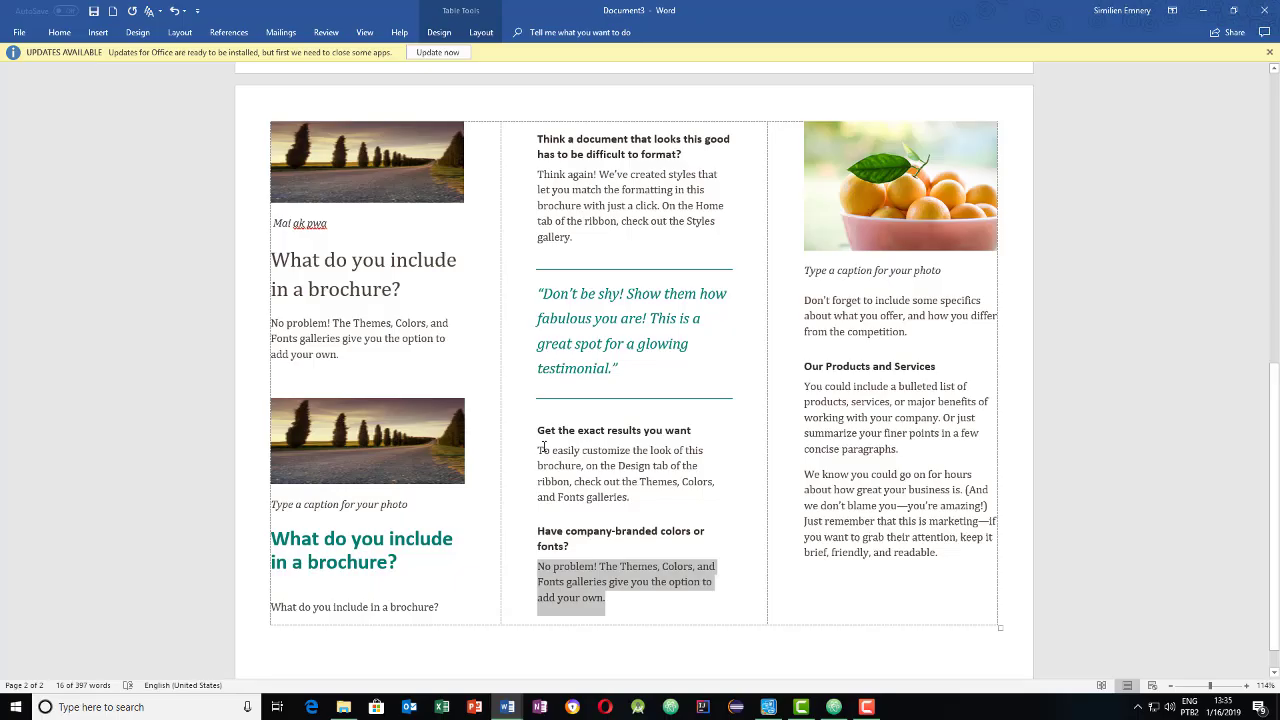
- Paste the middle column's 'To easily customize' paragraph over the left column's last line
triple_click(643, 452)
key("ctrl+c")
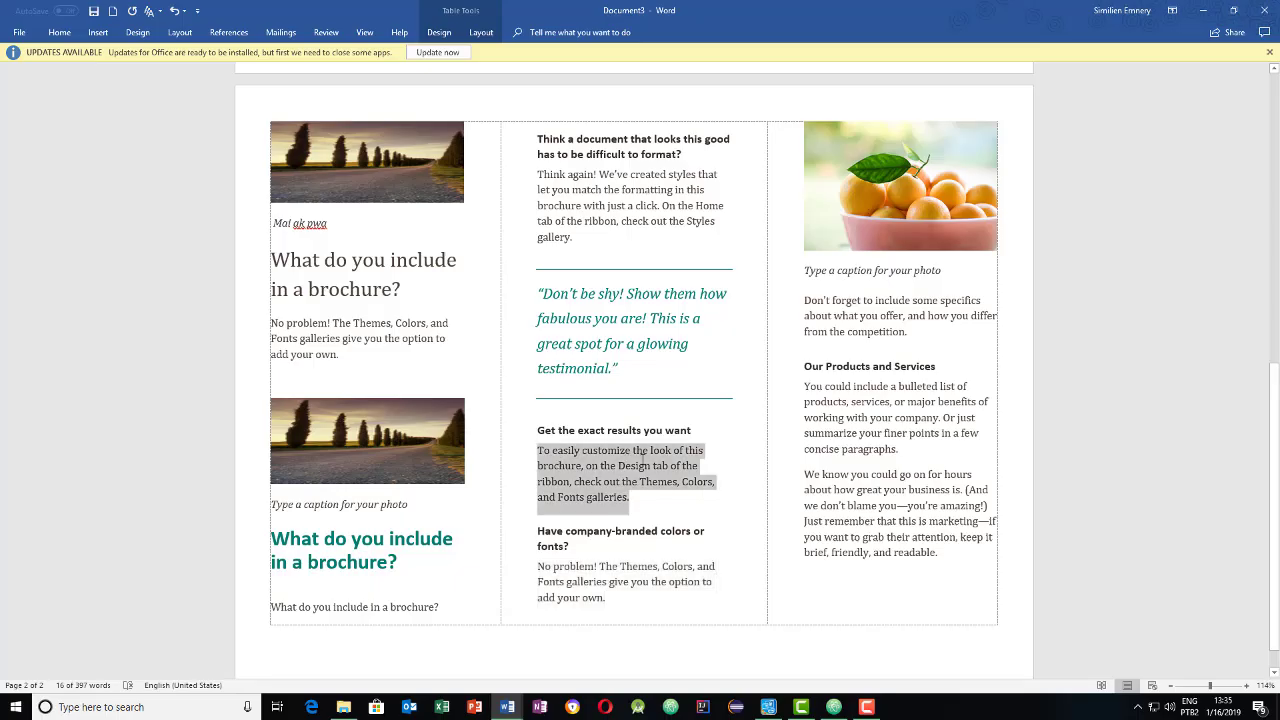
left_click_drag(443, 608, 299, 598)
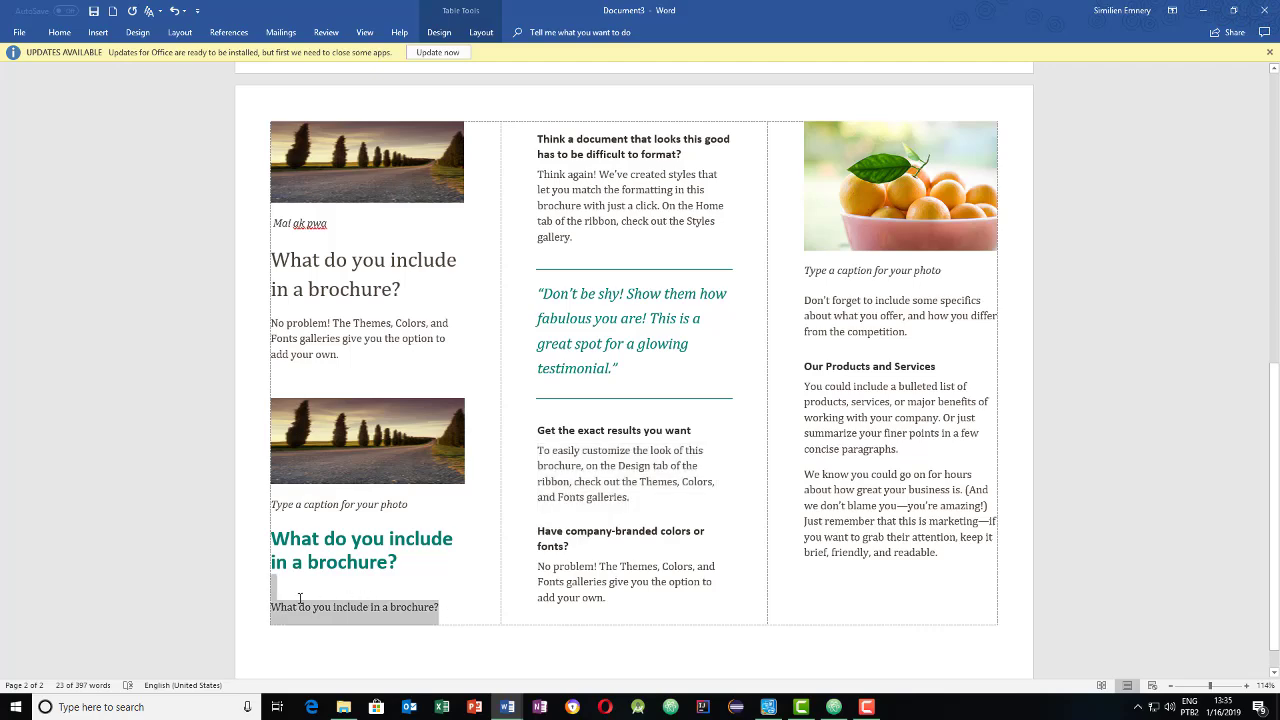
key("ctrl+v")
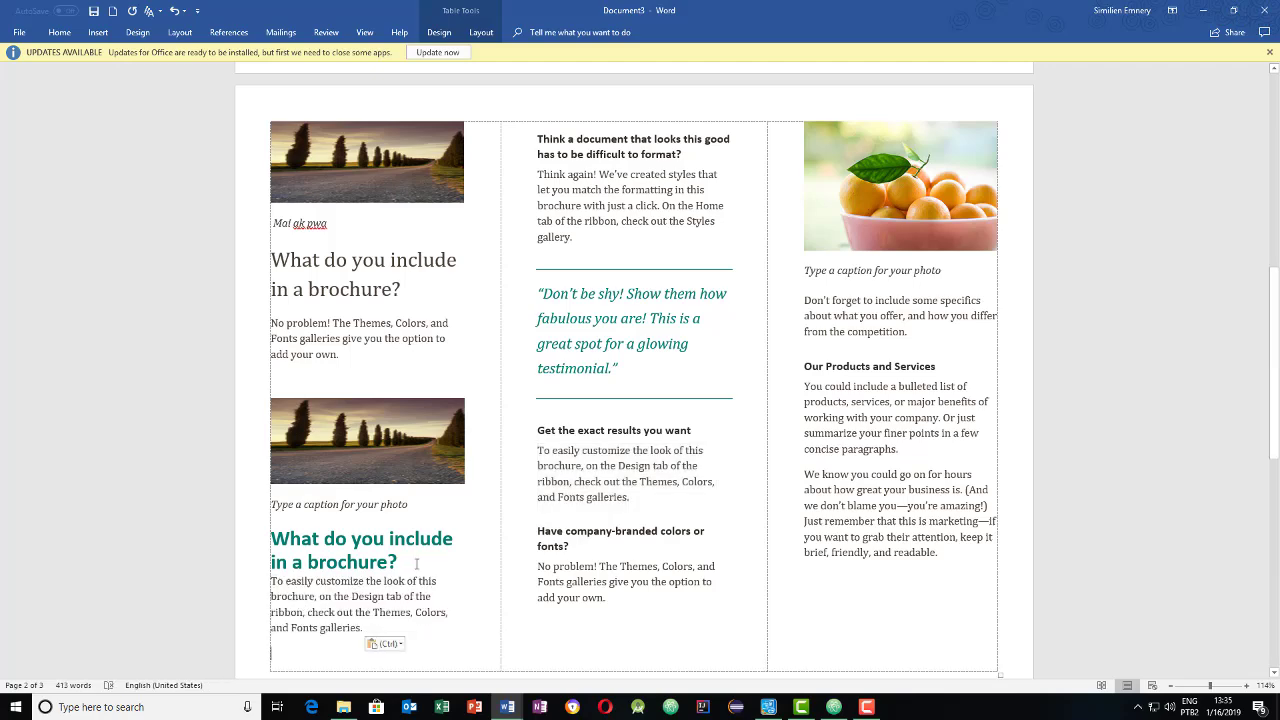
triple_click(416, 565)
scroll(460, 562, "down", 3)
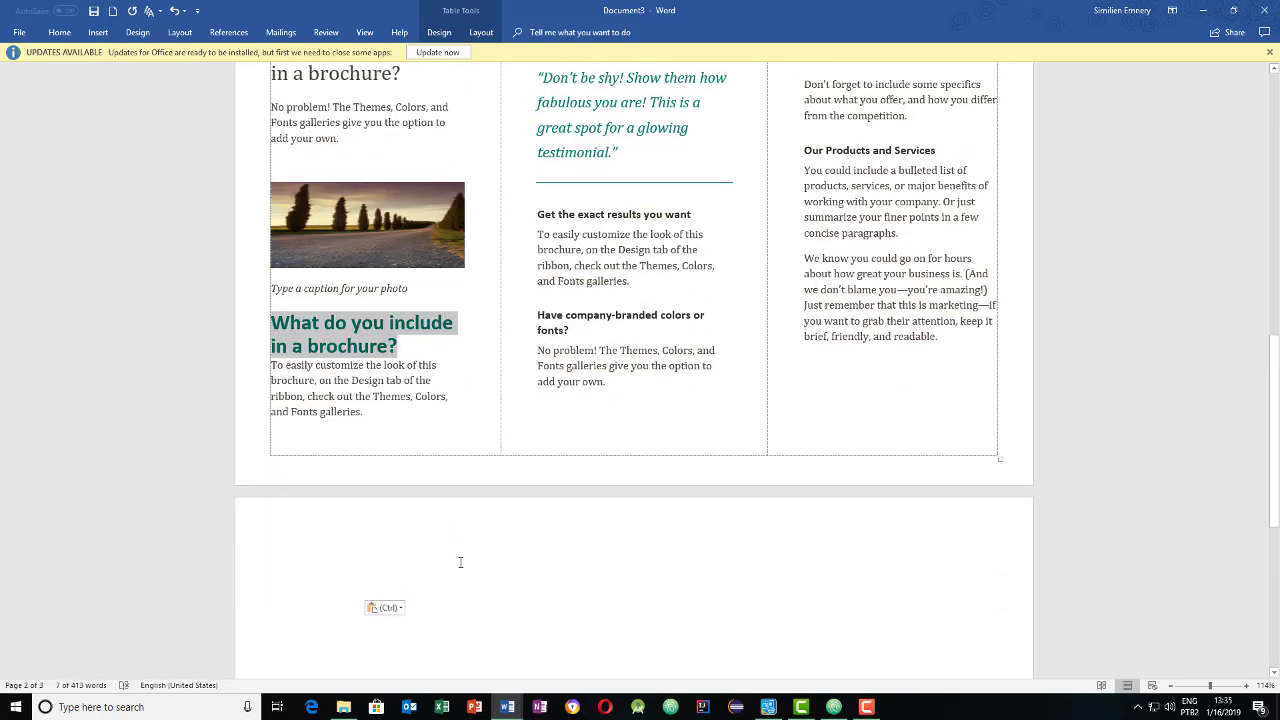
scroll(428, 397, "up", 3)
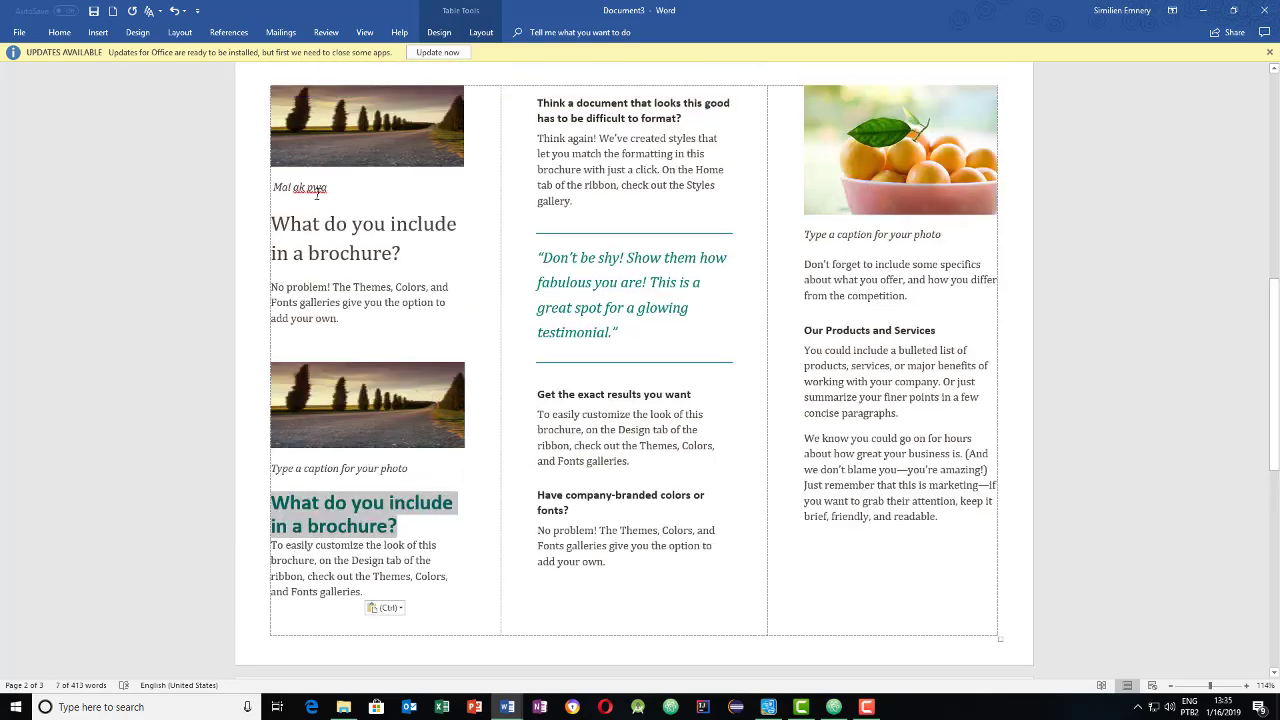
scroll(601, 314, "up", 3)
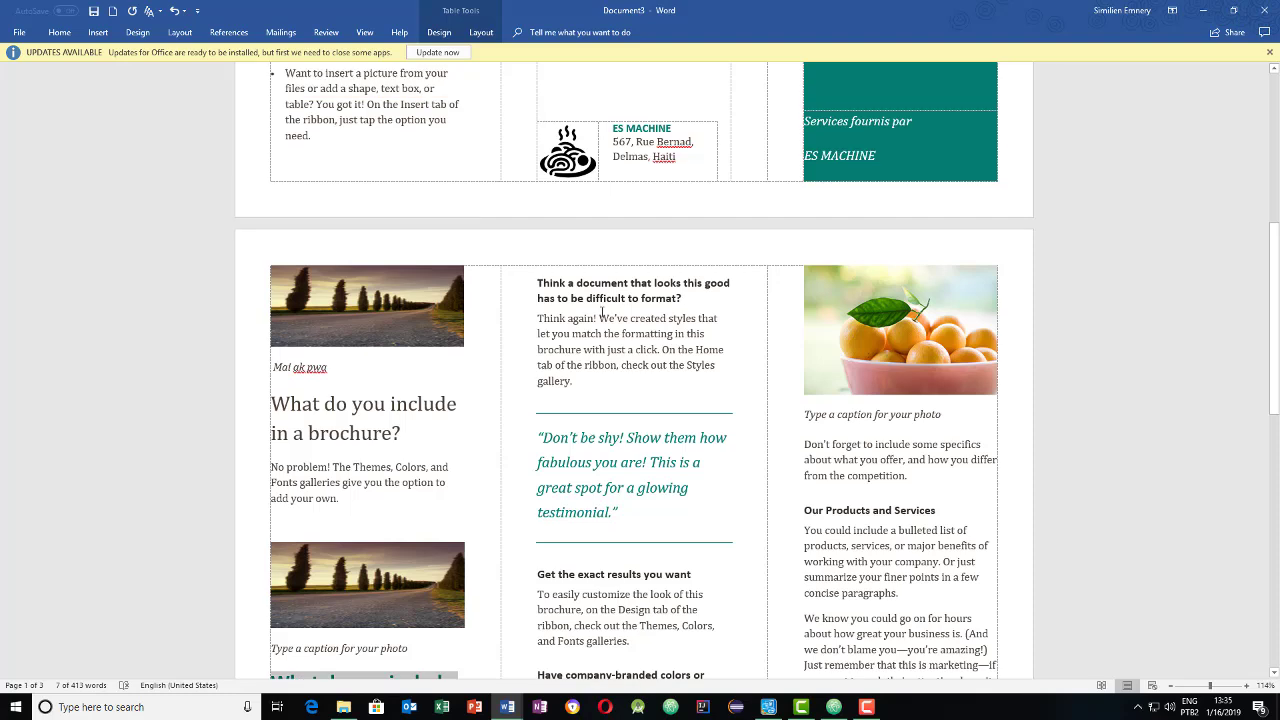
- Delete the empty paragraph after the pasted text to remove the stray third page
scroll(611, 357, "down", 2)
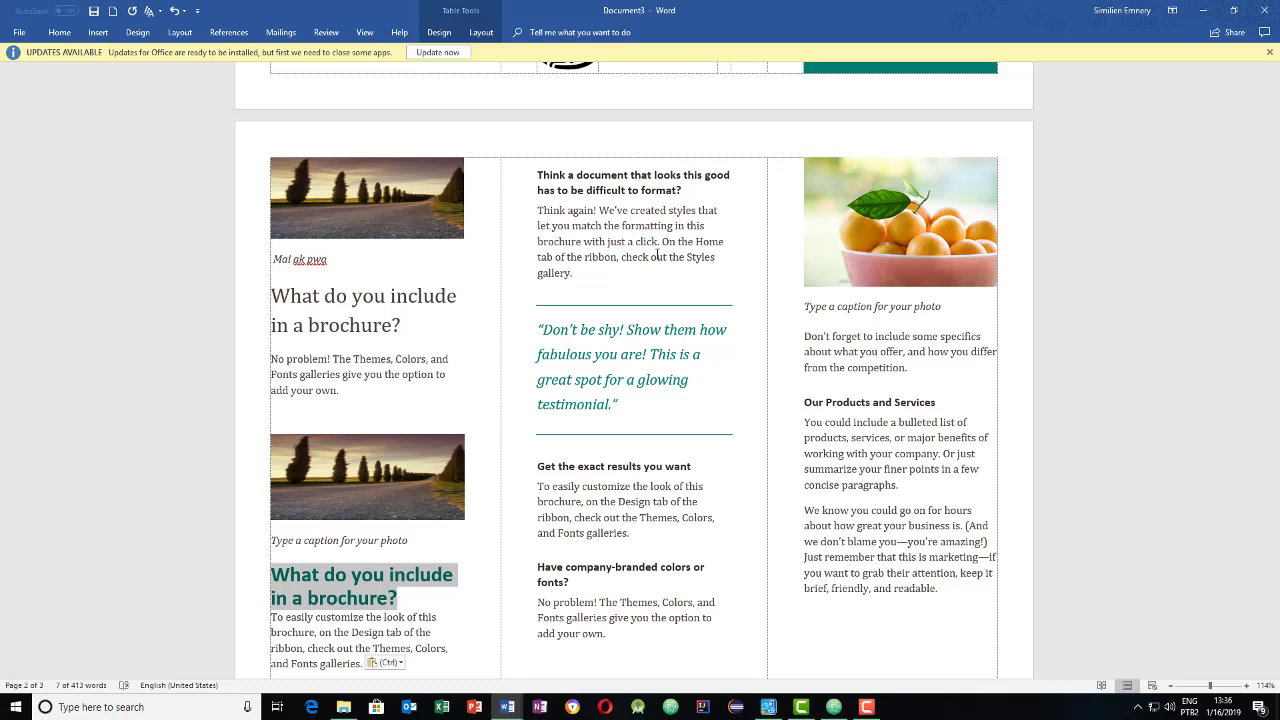
scroll(657, 254, "down", 3)
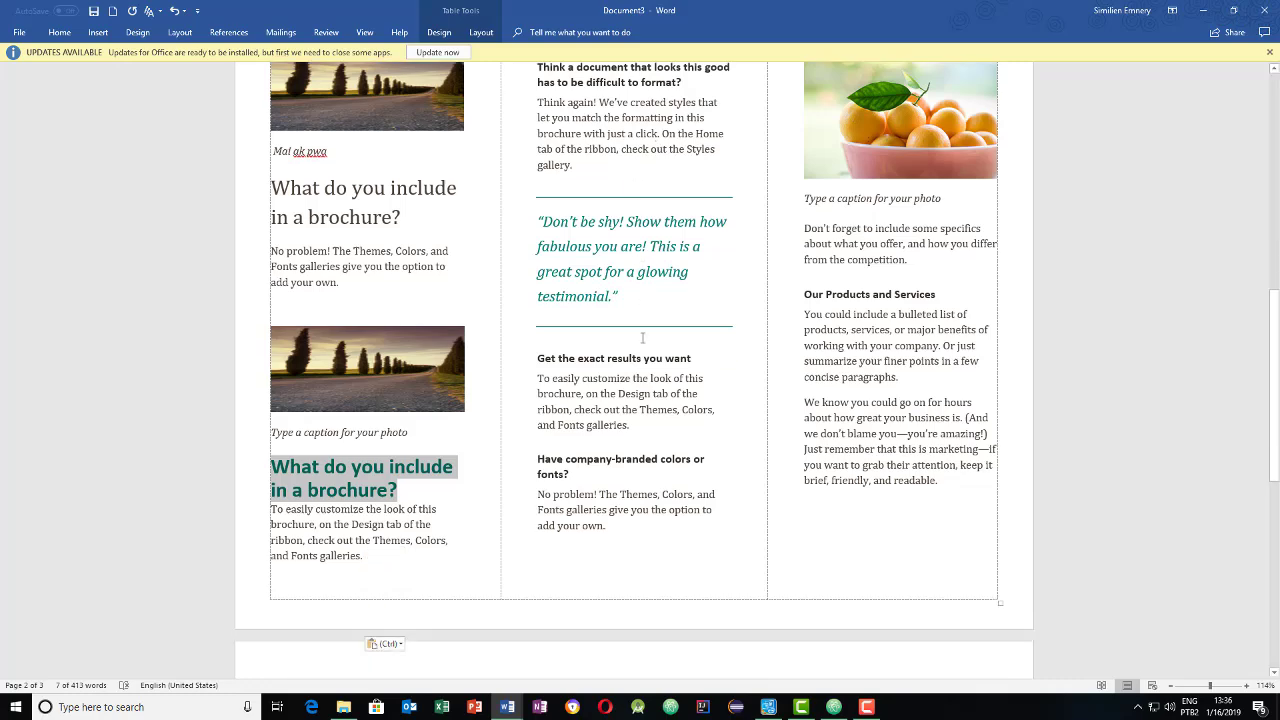
scroll(852, 327, "up", 4)
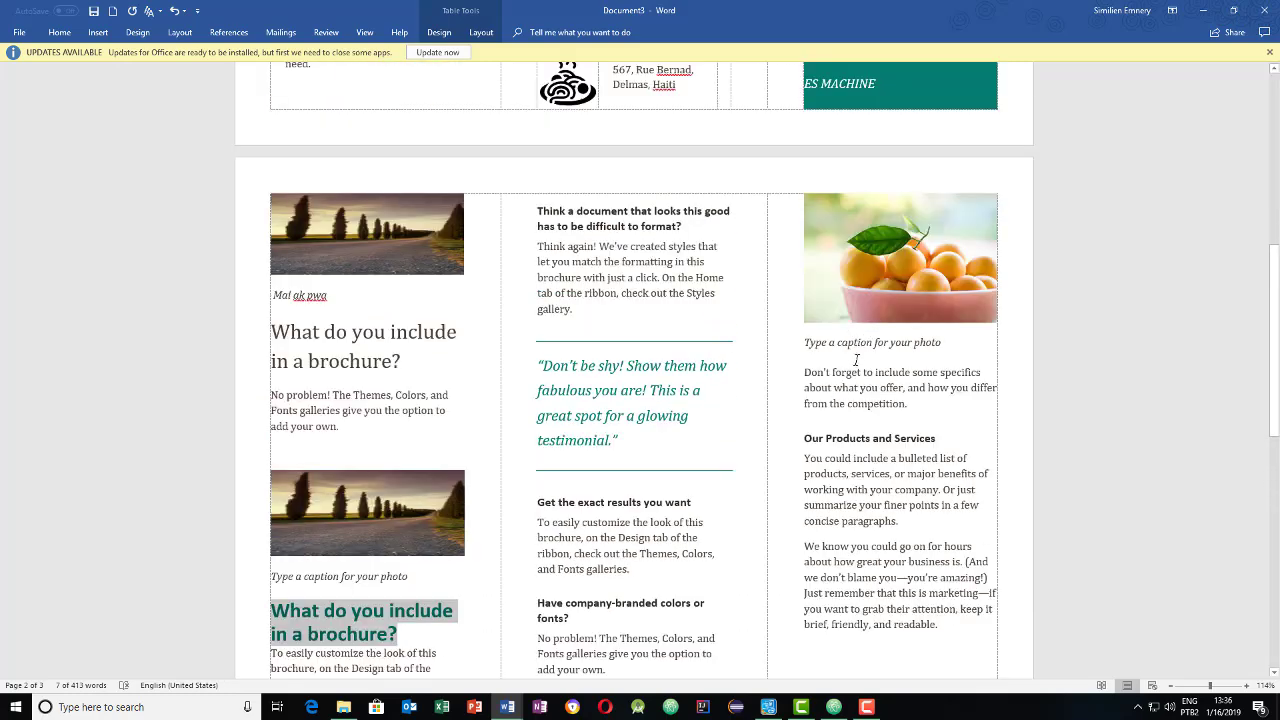
left_click(856, 360)
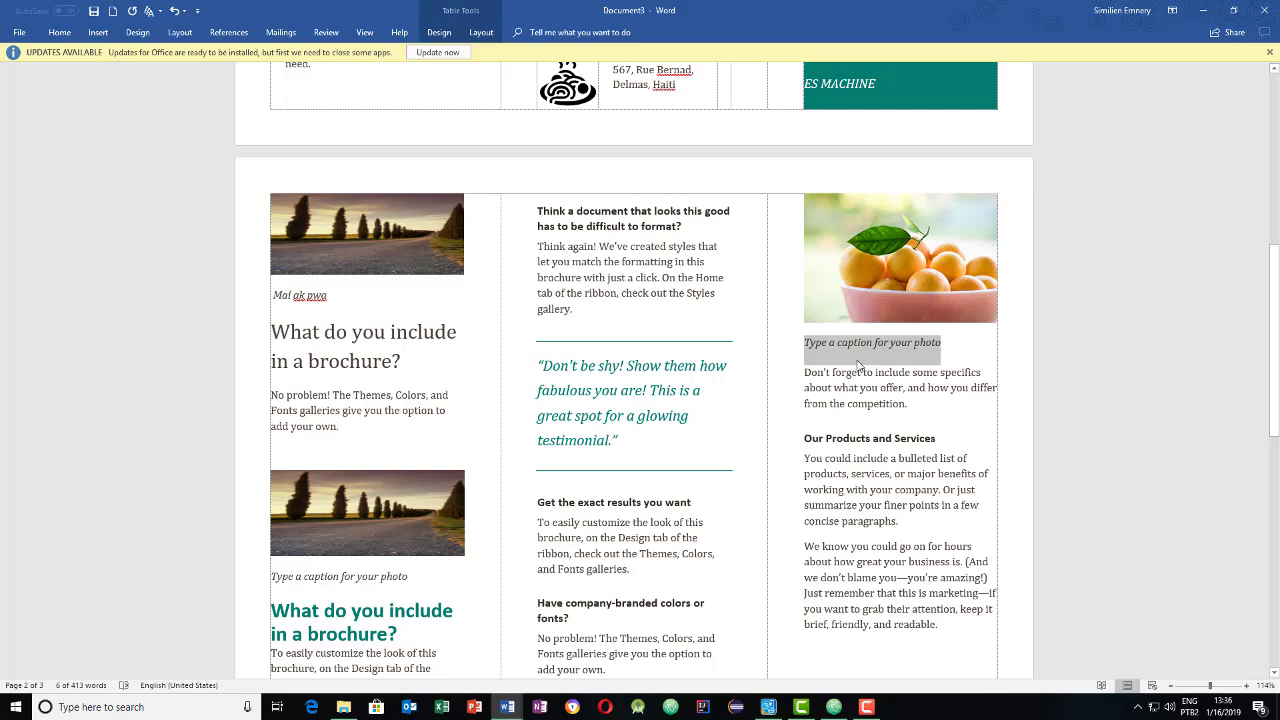
scroll(858, 365, "down", 5)
left_click(446, 479)
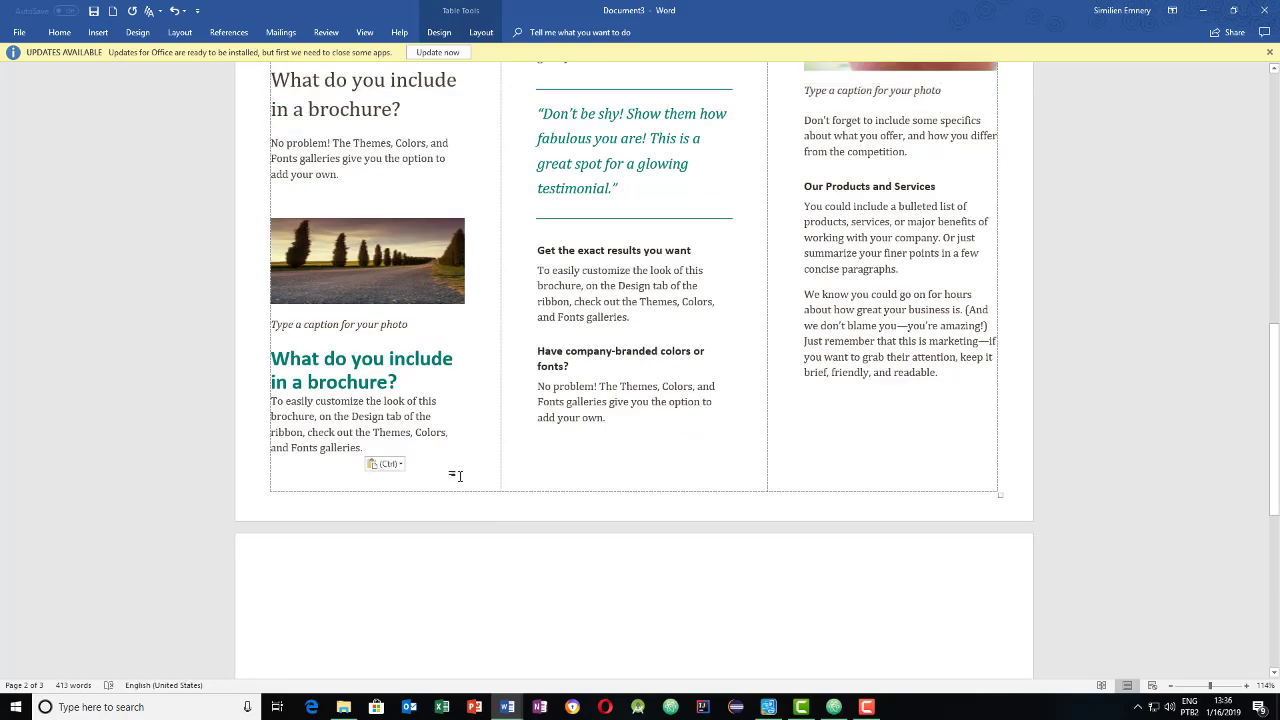
key("BackSpace")
- Return to the top and open the print preview with Ctrl+P
scroll(551, 458, "up", 5)
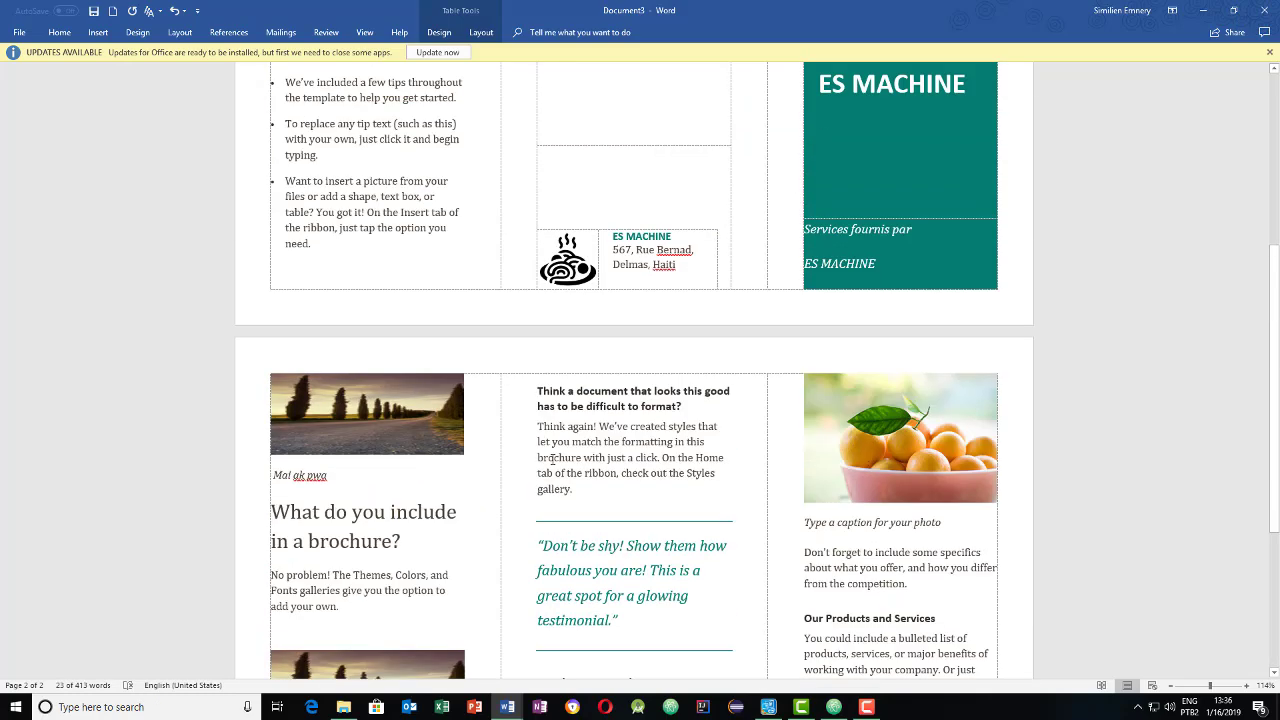
scroll(551, 458, "up", 6)
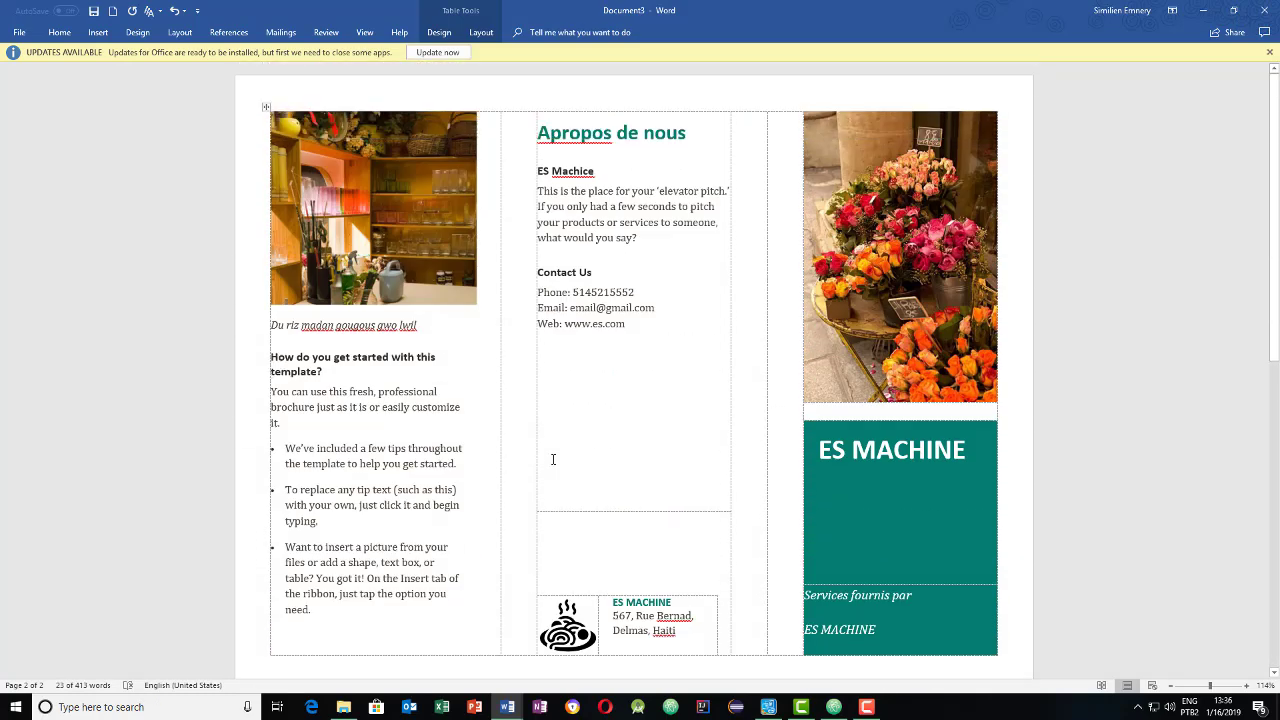
key("ctrl+p")
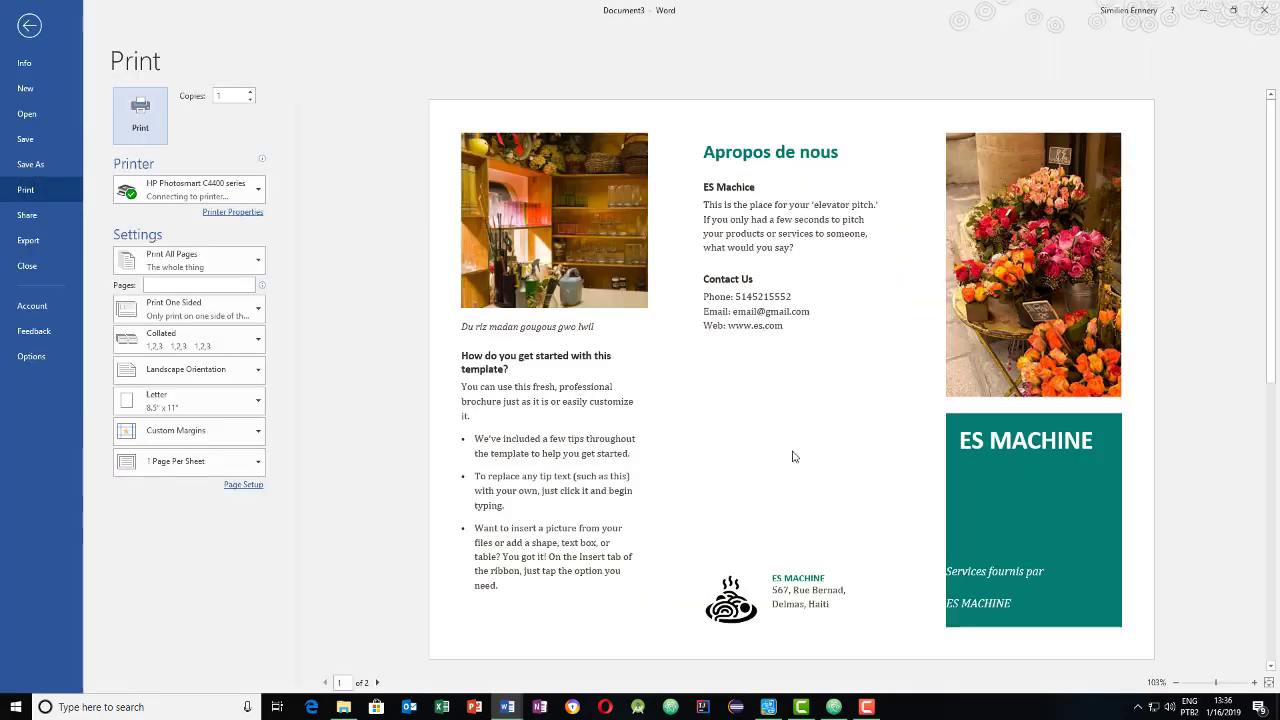
- Page through both brochure pages in the print preview
scroll(793, 432, "down", 1)
scroll(793, 432, "up", 1)
scroll(791, 432, "down", 1)
scroll(791, 432, "up", 1)
scroll(791, 432, "down", 1)
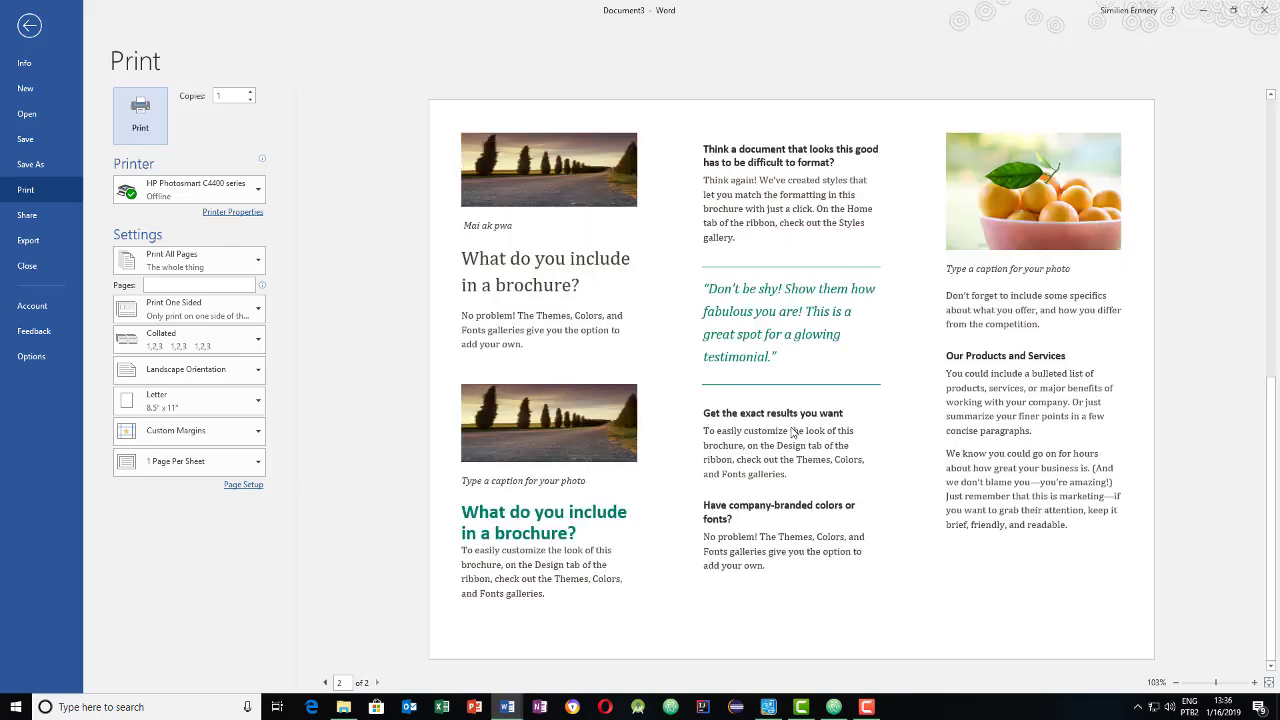
scroll(792, 432, "up", 1)
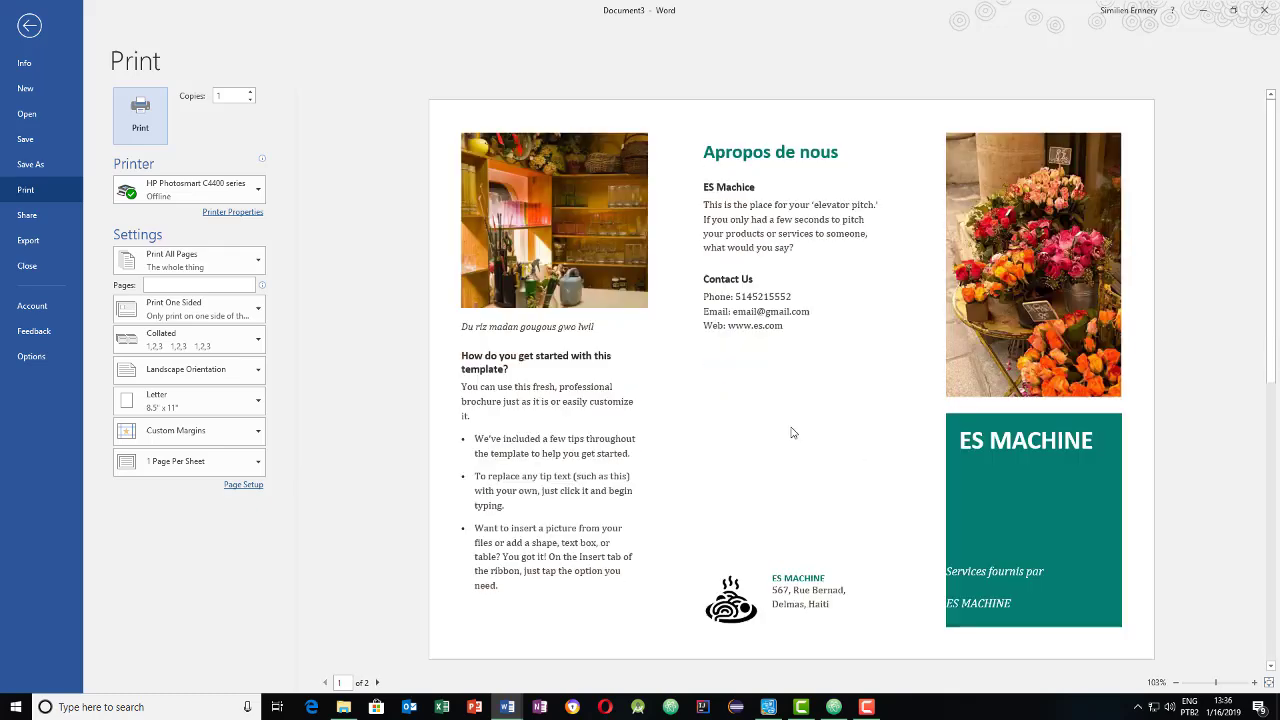
scroll(792, 432, "down", 1)
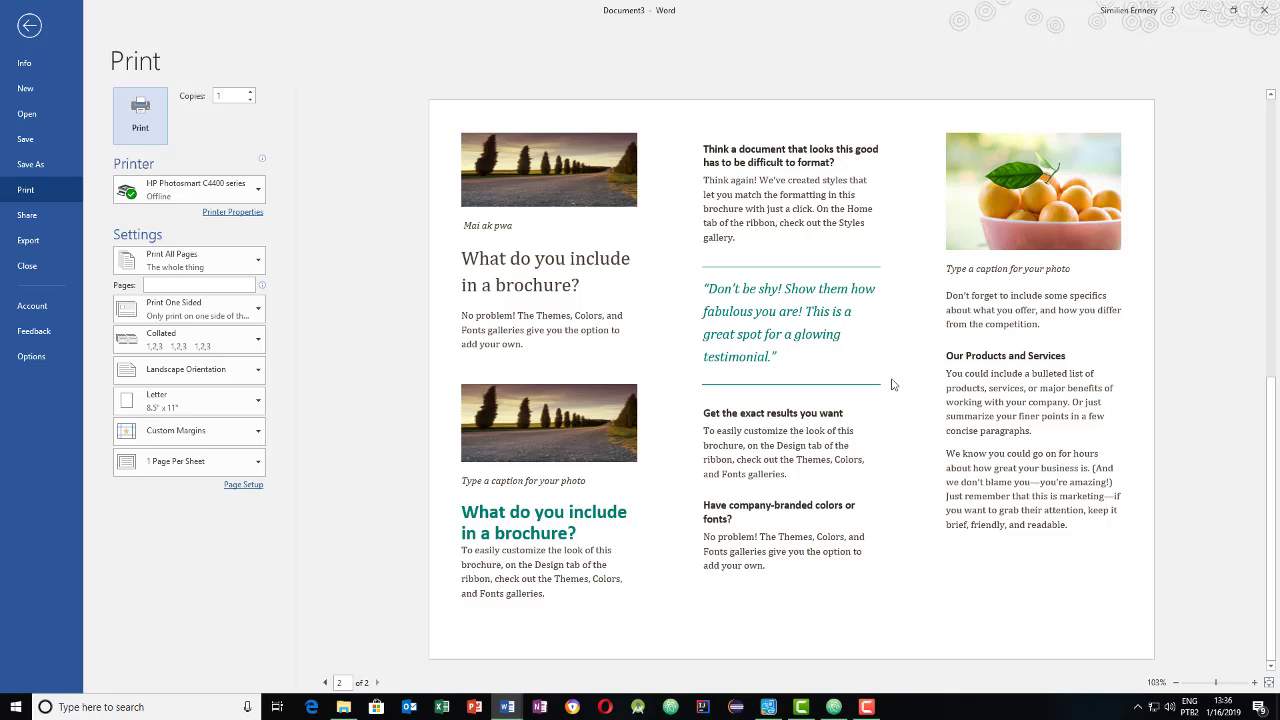
left_click(1017, 446)
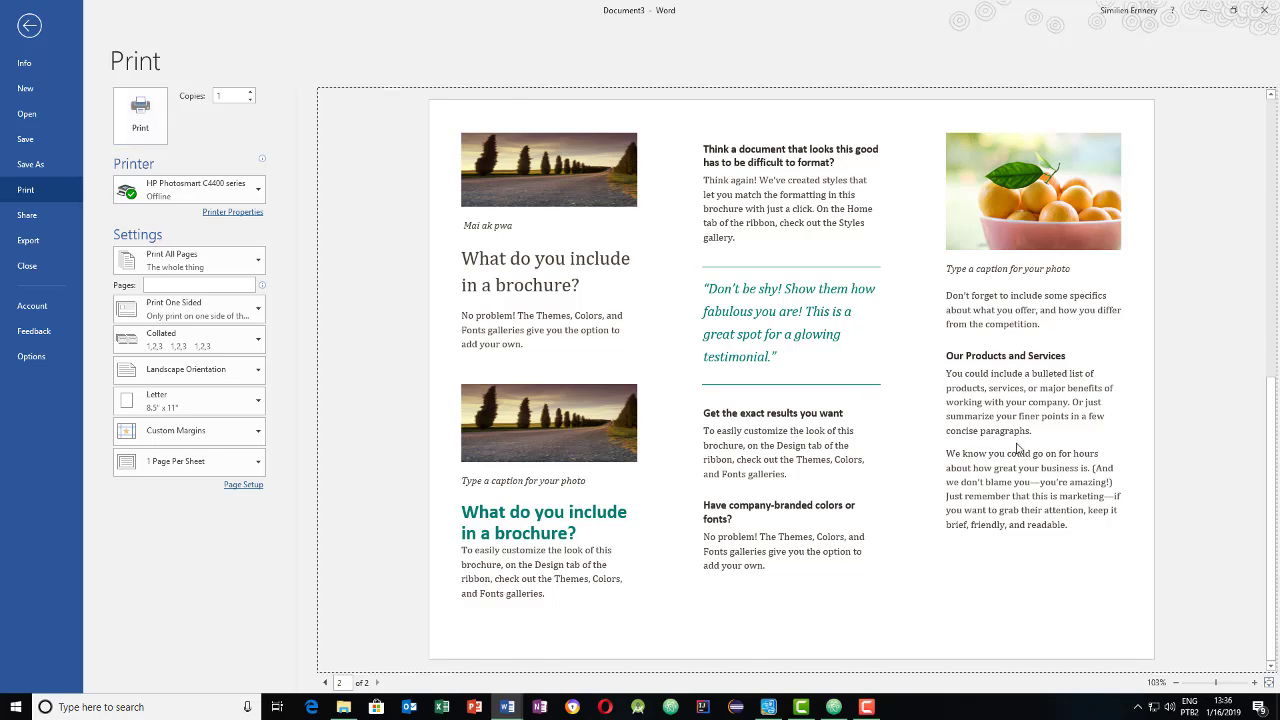
- Leave the preview and start a new blank document, Document4
left_click(29, 25)
scroll(780, 366, "up", 1)
scroll(781, 367, "down", 1)
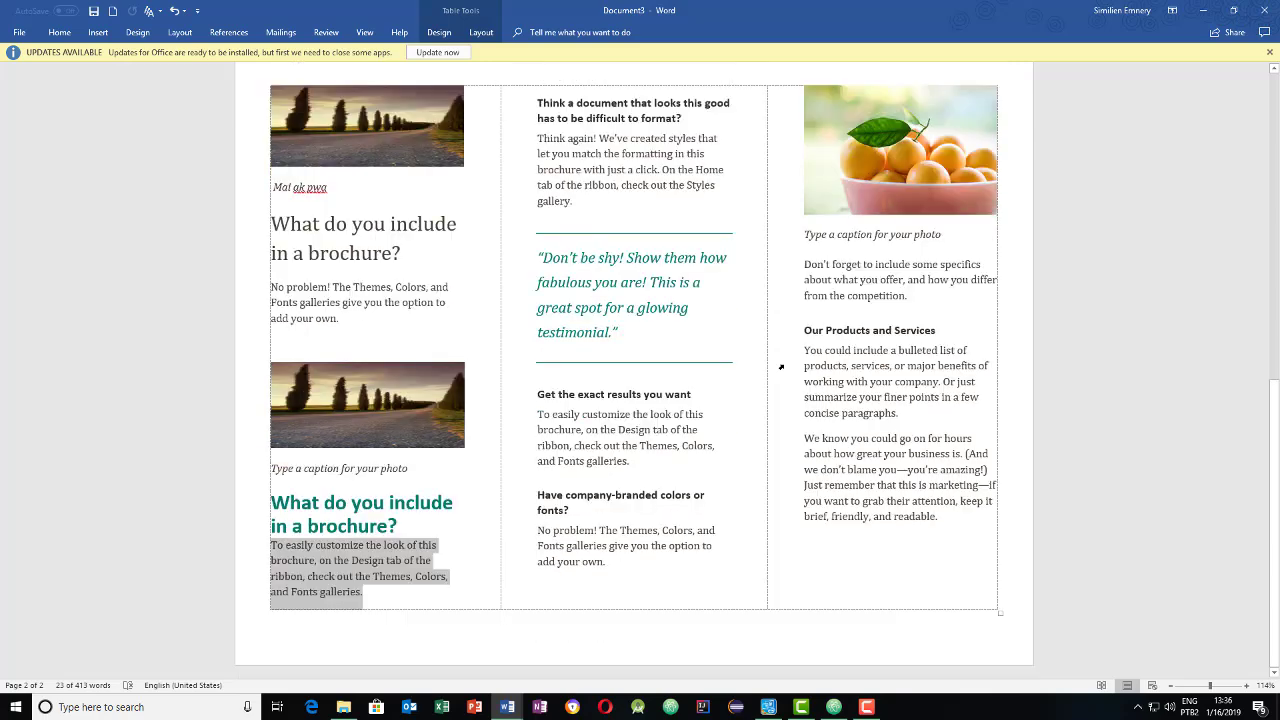
scroll(783, 366, "up", 12)
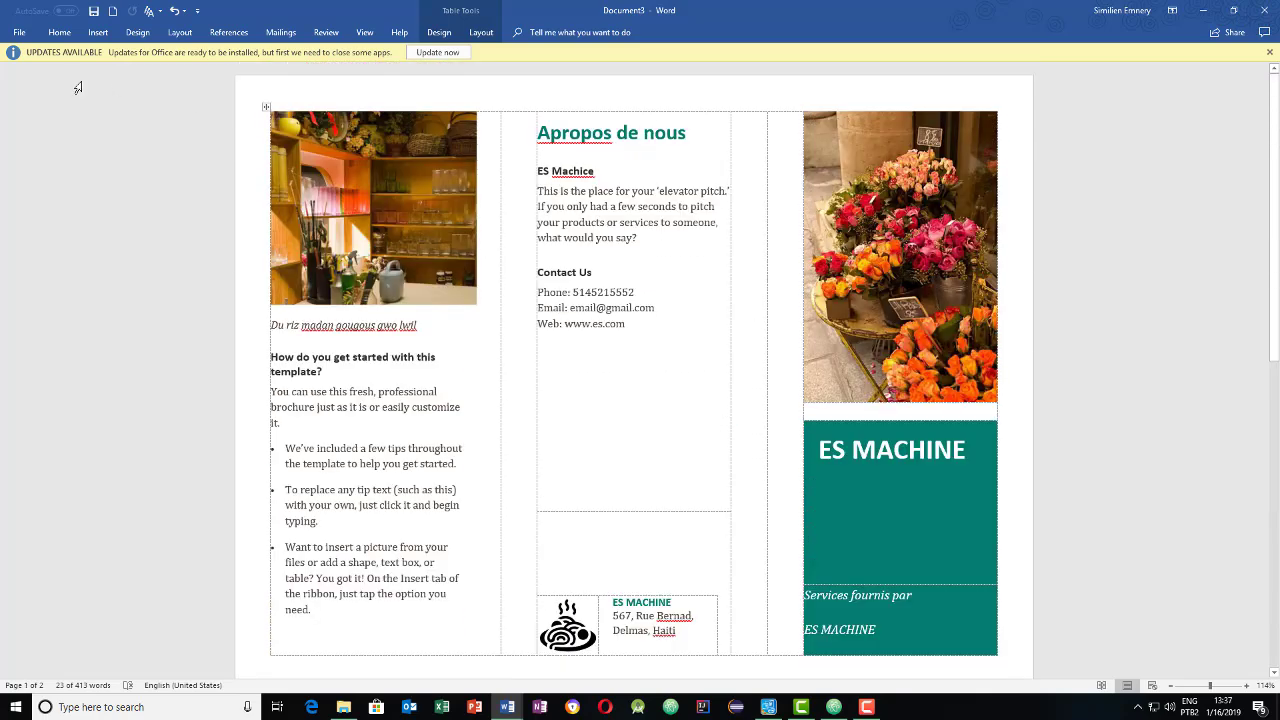
left_click(113, 11)
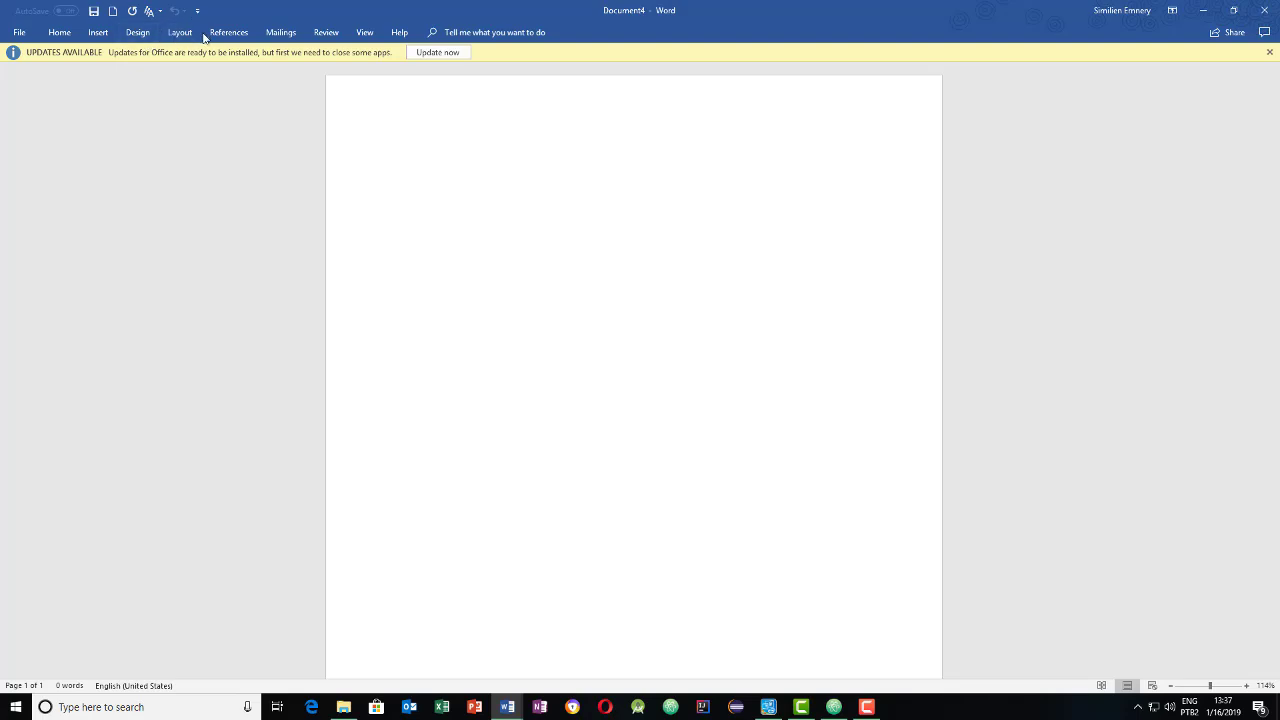
- Set the blank page to landscape orientation with three columns
left_click(180, 32)
left_click(58, 70)
left_click(75, 134)
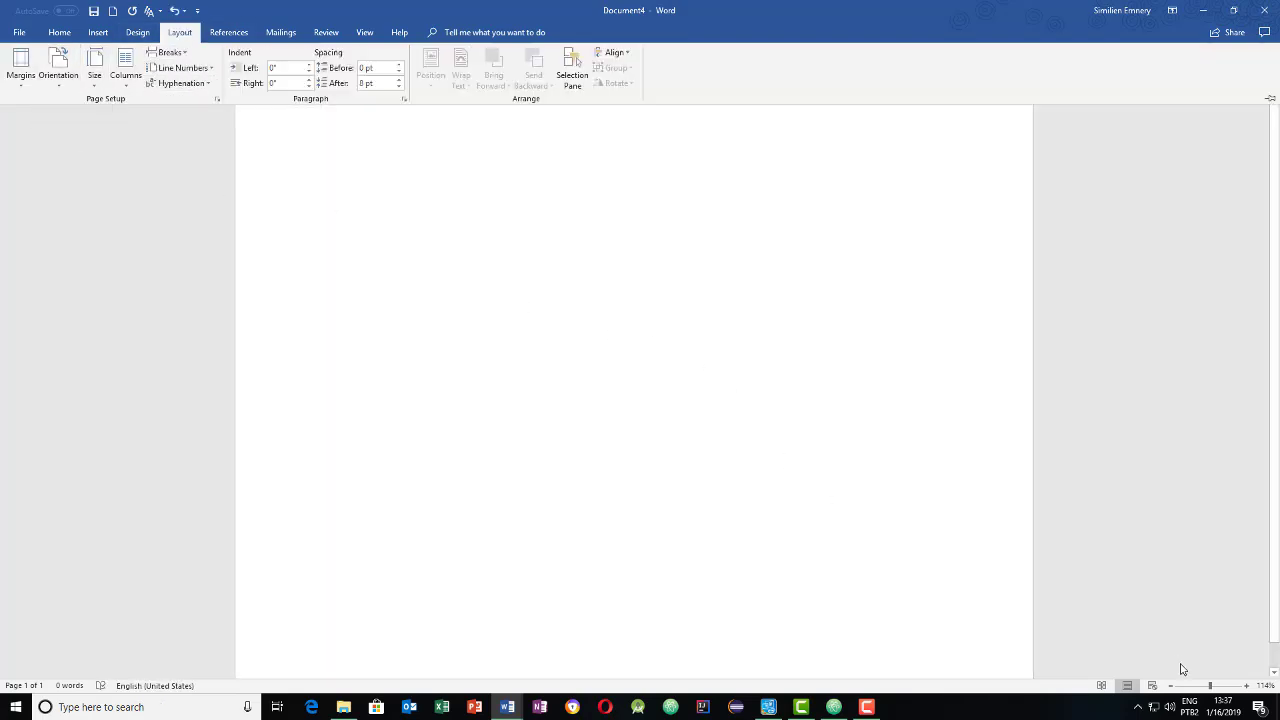
scroll(1181, 664, "down", 1)
scroll(1181, 664, "down", 1)
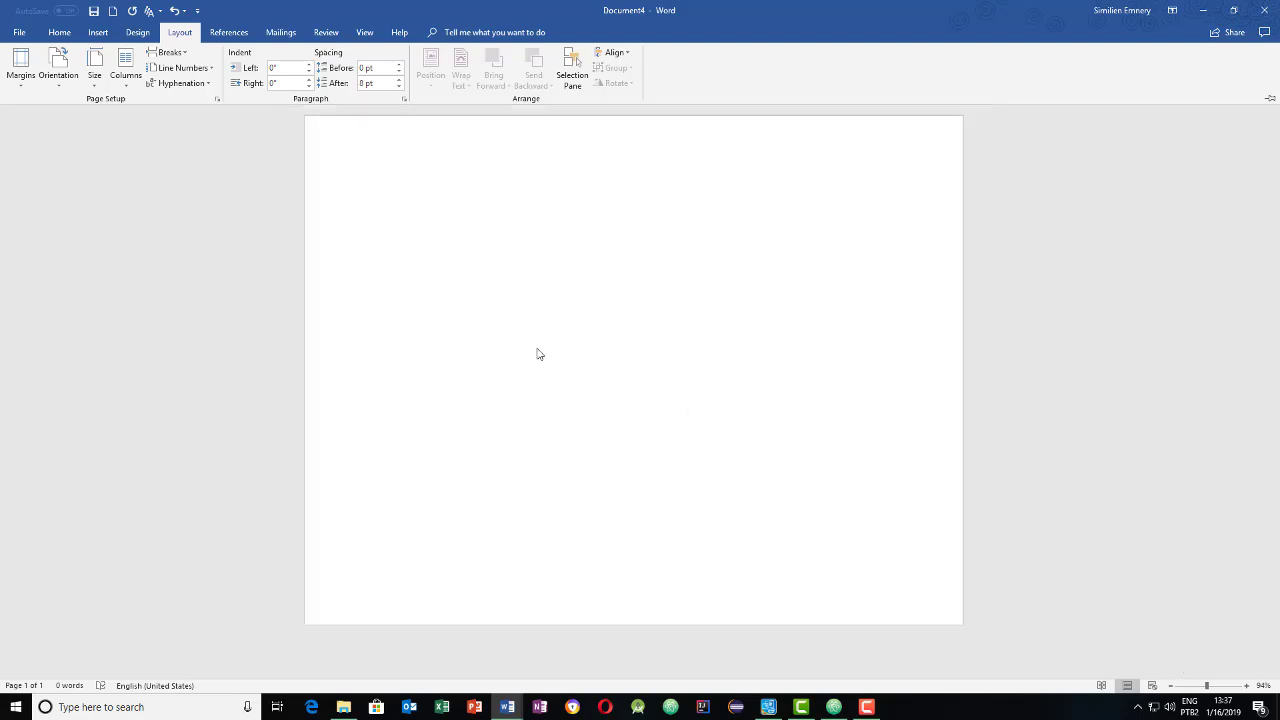
left_click(125, 65)
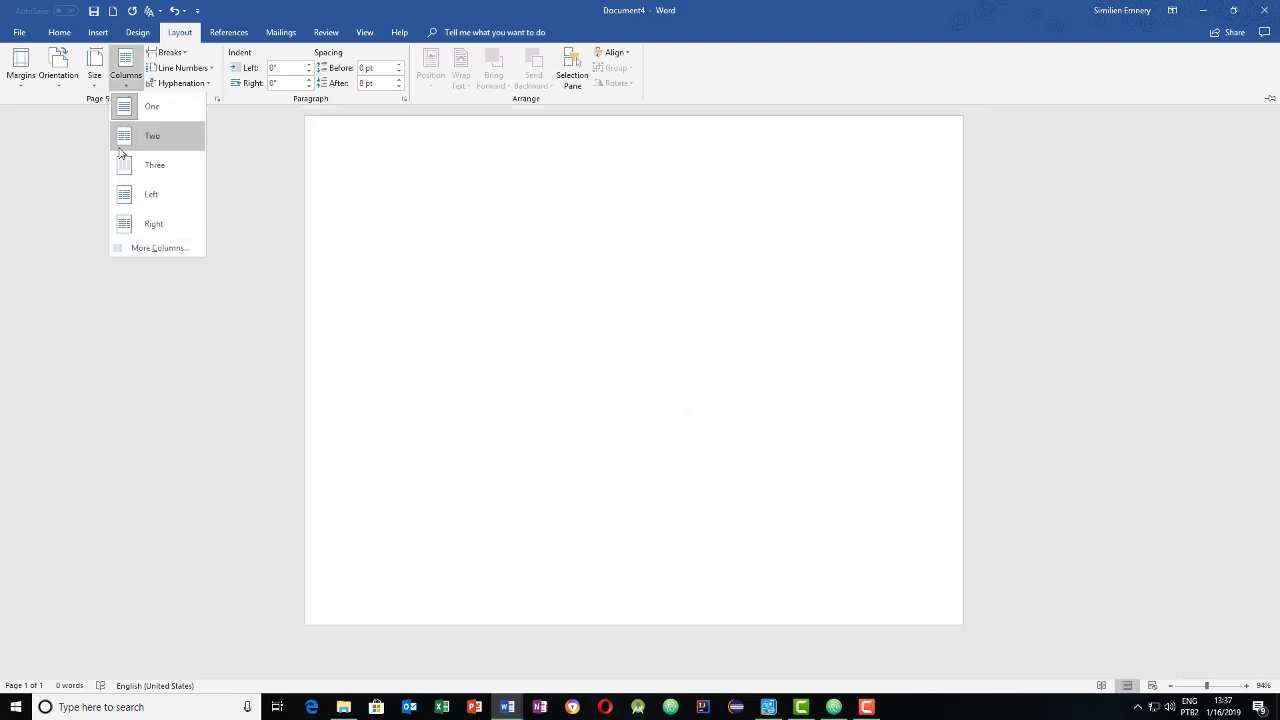
left_click(141, 187)
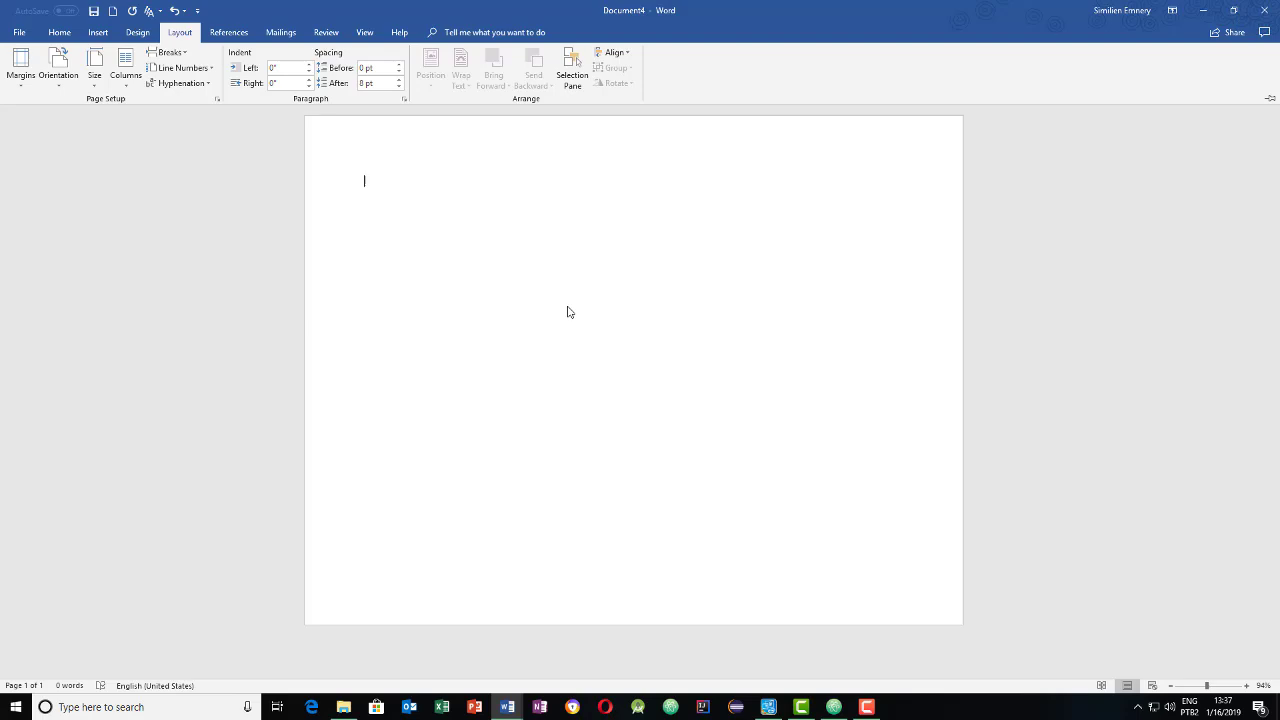
- Paste the customize paragraph several times from the top of the page
type("To easily customize the look of this brochure, on the Design tab of the ribbon, check out the Themes, Colors, and Fonts galleries.")
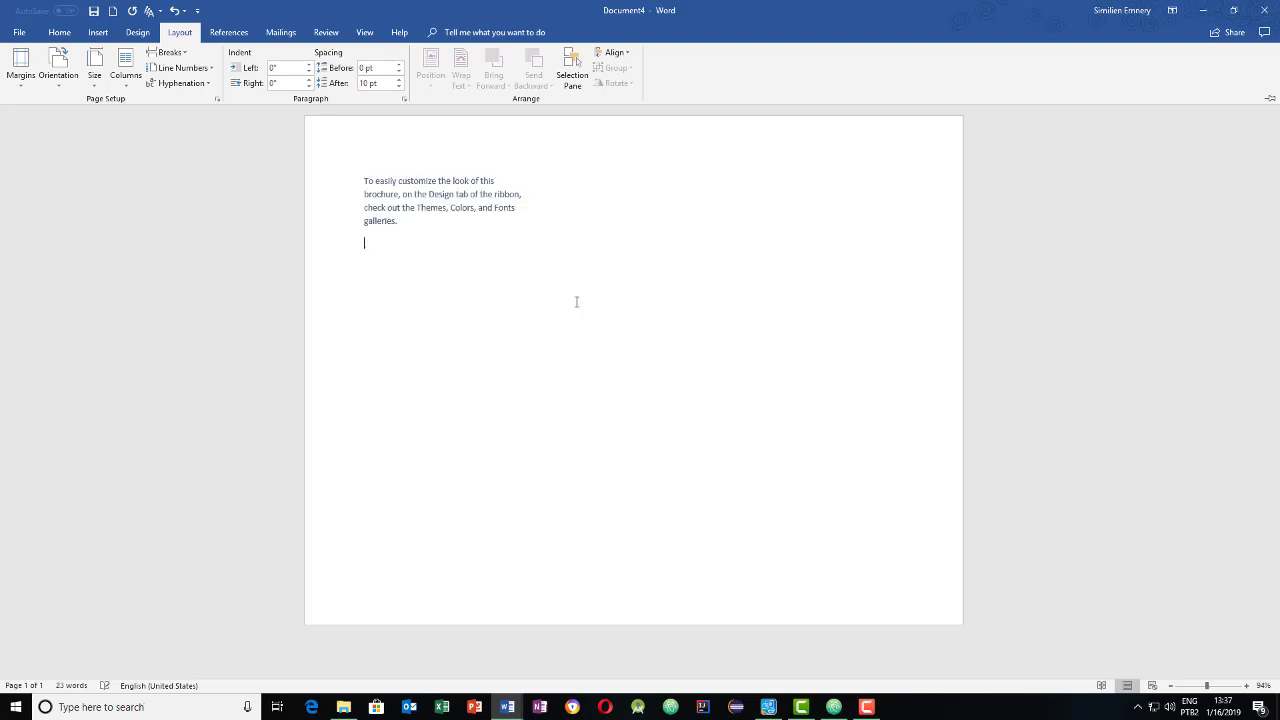
key("ctrl+v")
key("ctrl+v")
key("ctrl+v")
key("ctrl+v")
key("ctrl+v")
key("ctrl+v")
key("ctrl+v")
key("ctrl+v")
key("ctrl+v")
key("ctrl+v")
key("ctrl+v")
key("ctrl+v")
key("ctrl+v")
key("ctrl+v")
key("ctrl+v")
key("ctrl+v")
key("ctrl+v")
key("ctrl+v")
key("ctrl+v")
key("ctrl+v")
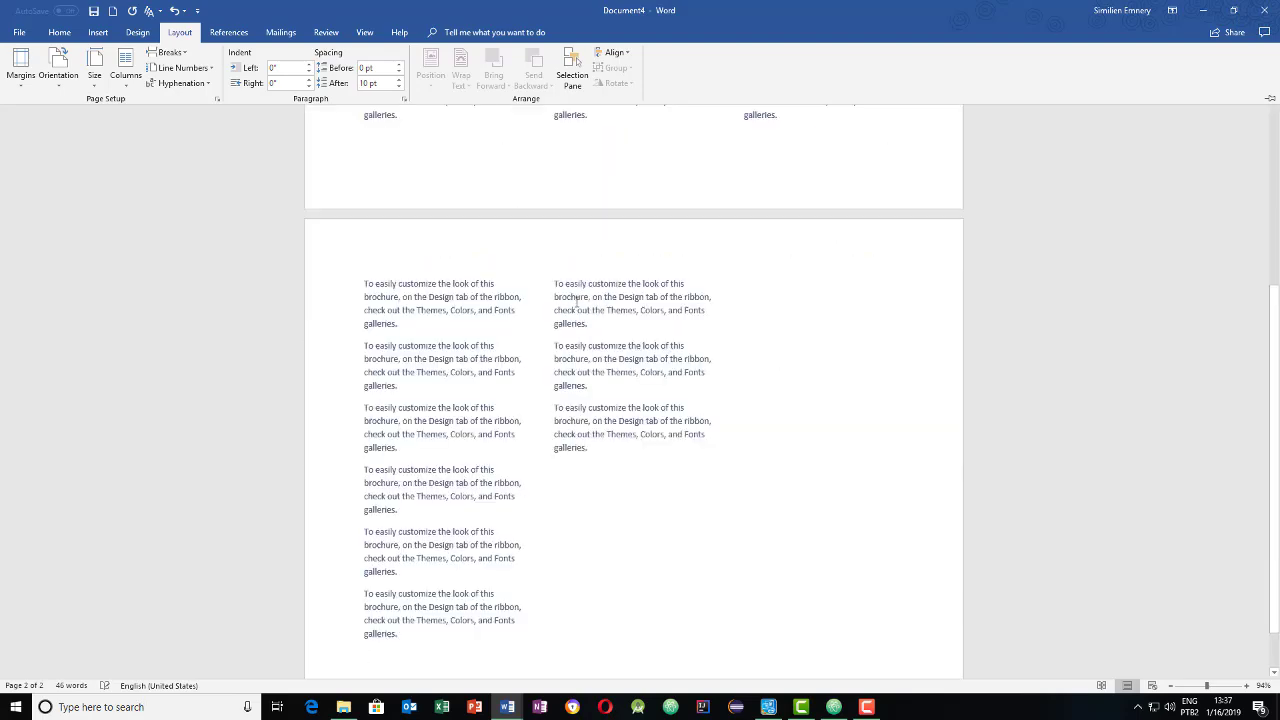
scroll(576, 303, "up", 5)
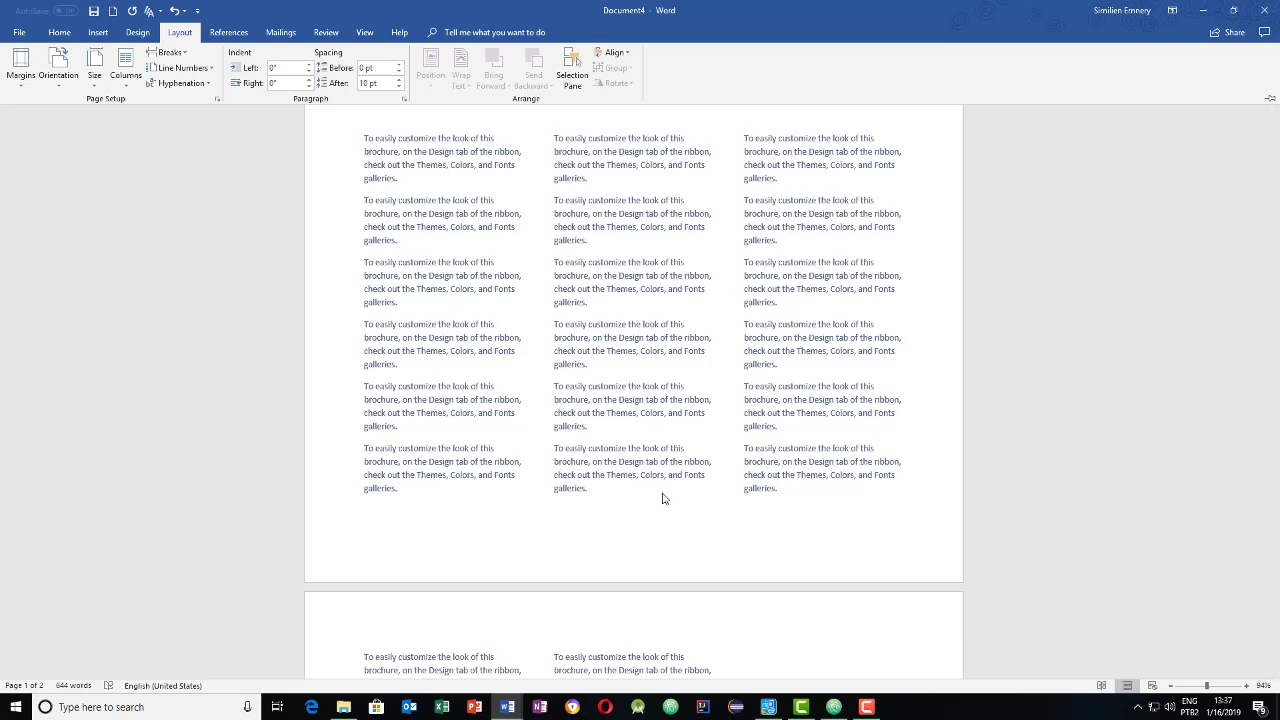
scroll(660, 495, "down", 3)
scroll(655, 475, "down", 3)
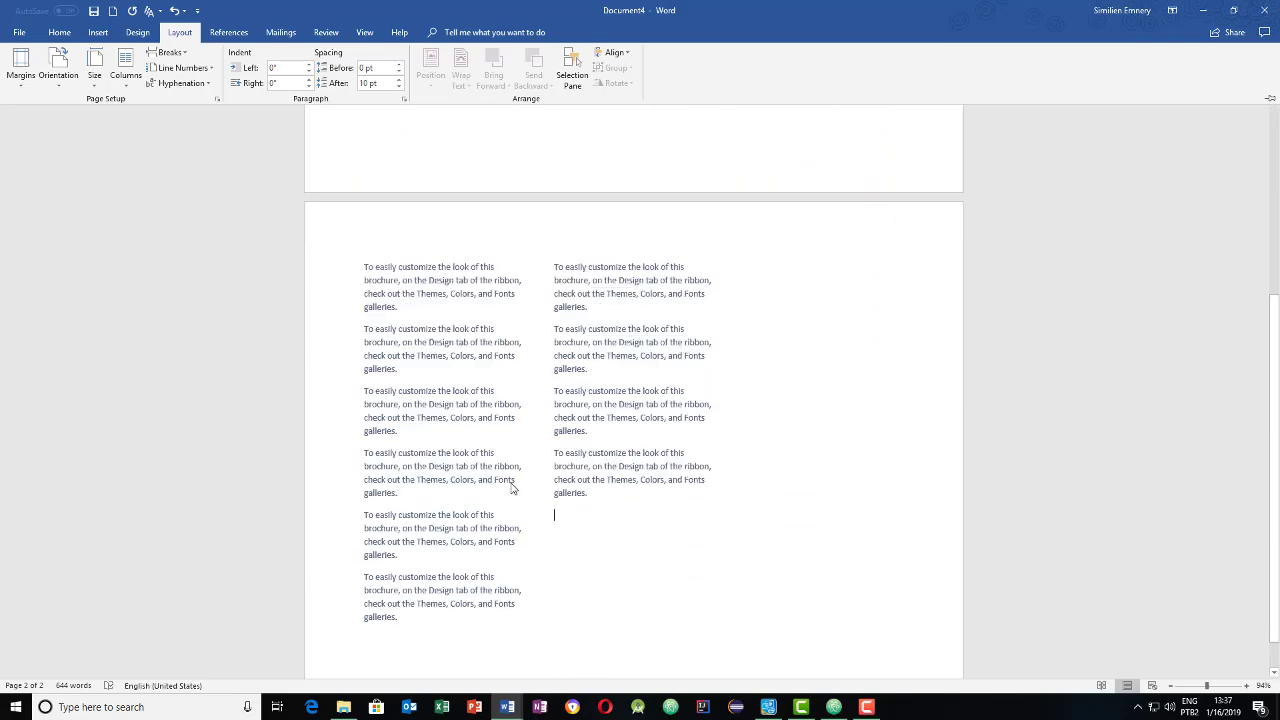
scroll(560, 500, "up", 1)
scroll(603, 524, "up", 1)
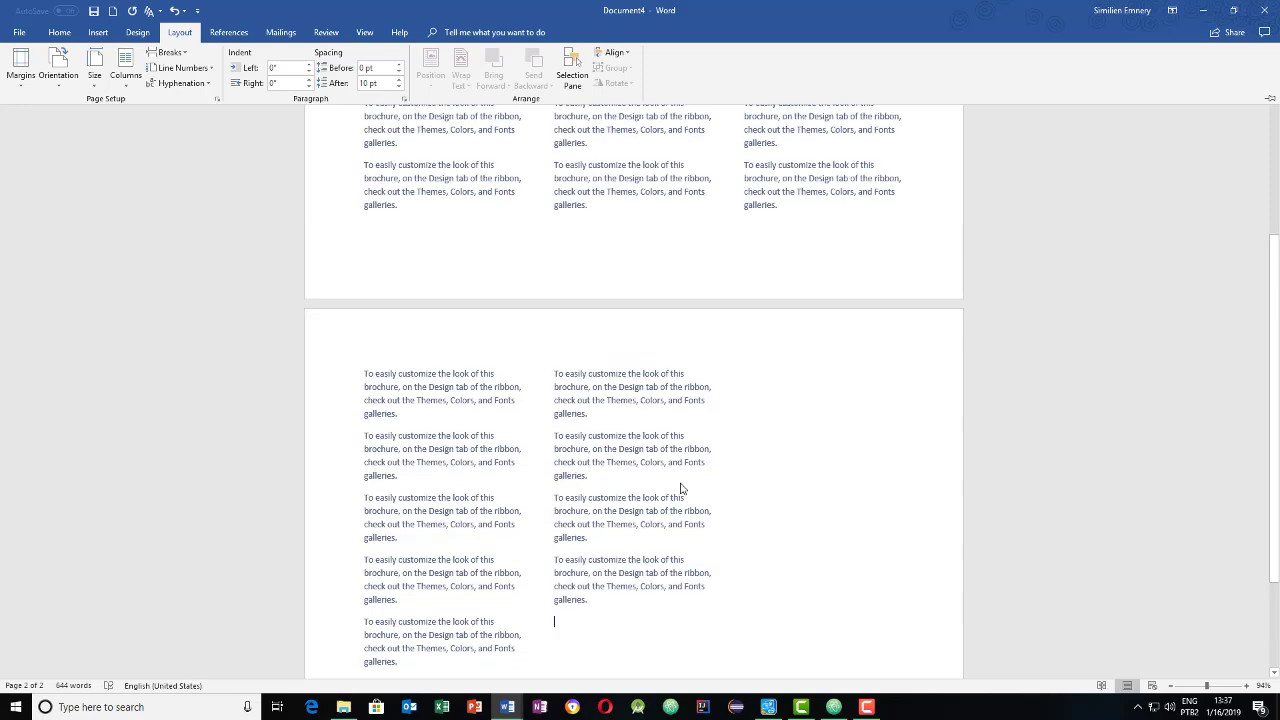
- Paste more copies to fill the second and third columns across two pages
key("ctrl+v")
key("ctrl+v")
key("ctrl+v")
key("ctrl+v")
key("ctrl+v")
key("ctrl+v")
key("ctrl+v")
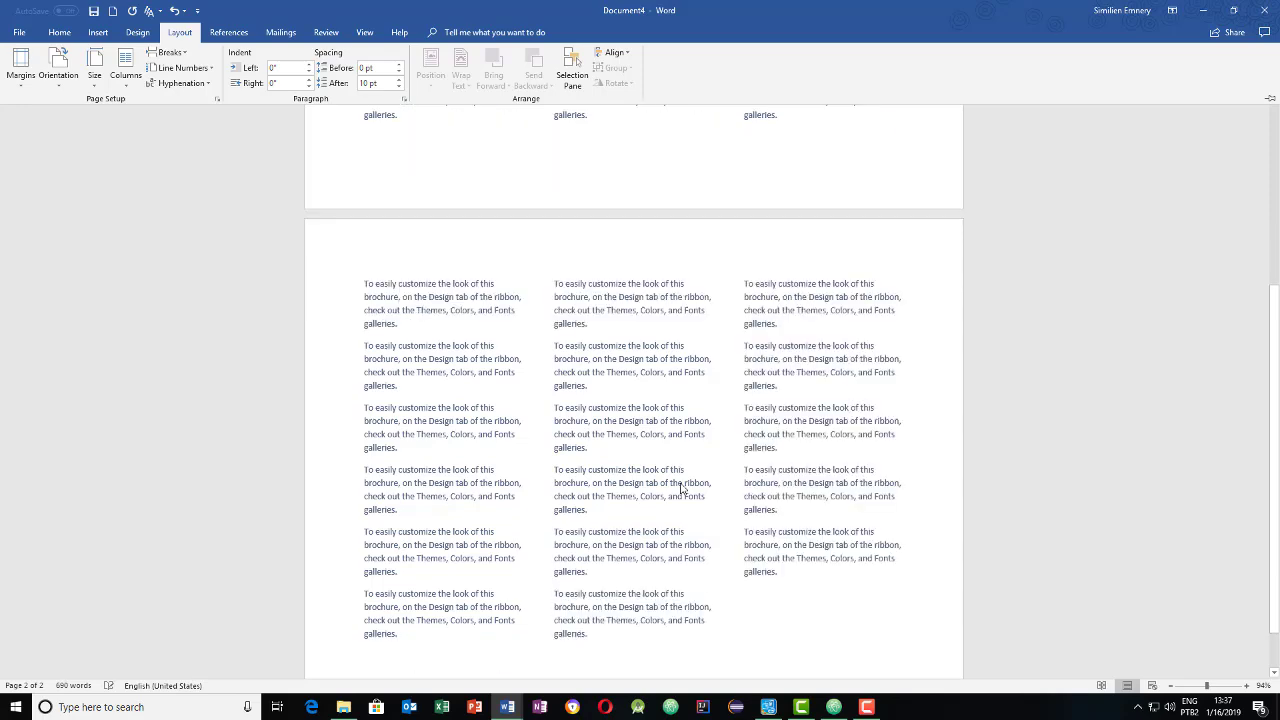
type("To easily customize the look of this brochure, on the Design tab of the ribbon, check out the Themes, Colors, and Fonts galleries.")
scroll(678, 480, "down", 1)
scroll(677, 478, "up", 5)
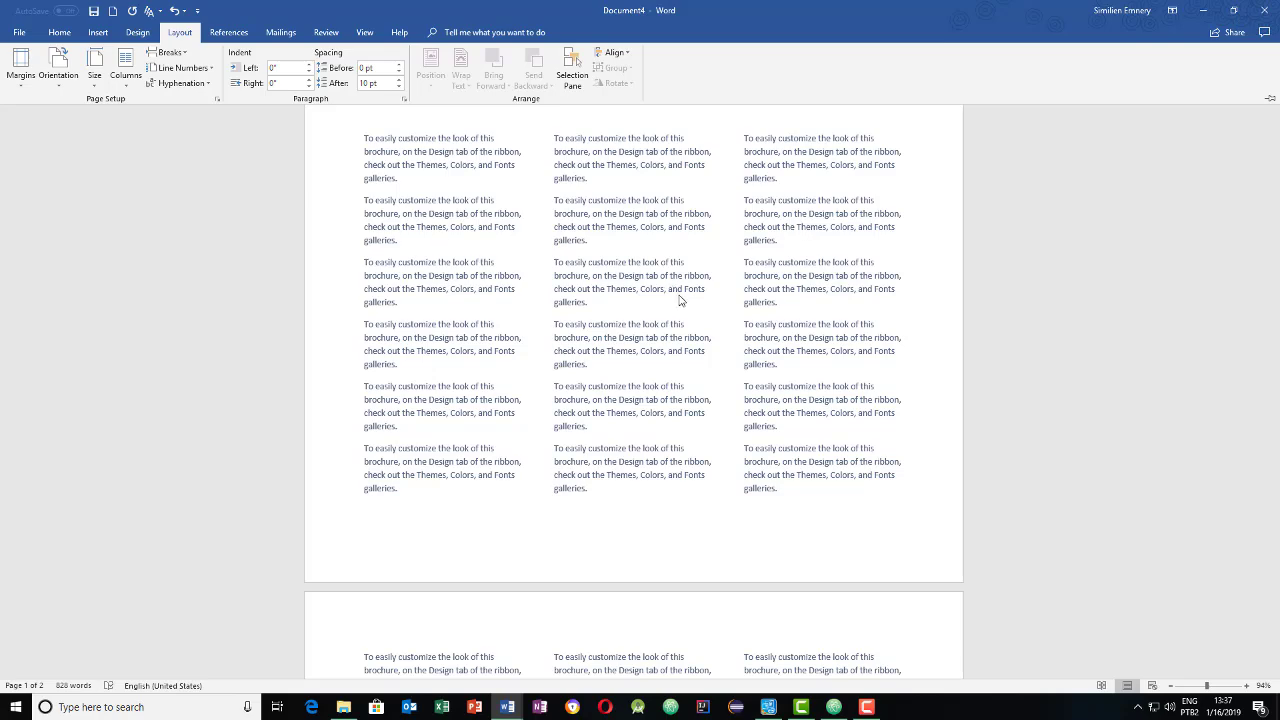
scroll(608, 296, "down", 6)
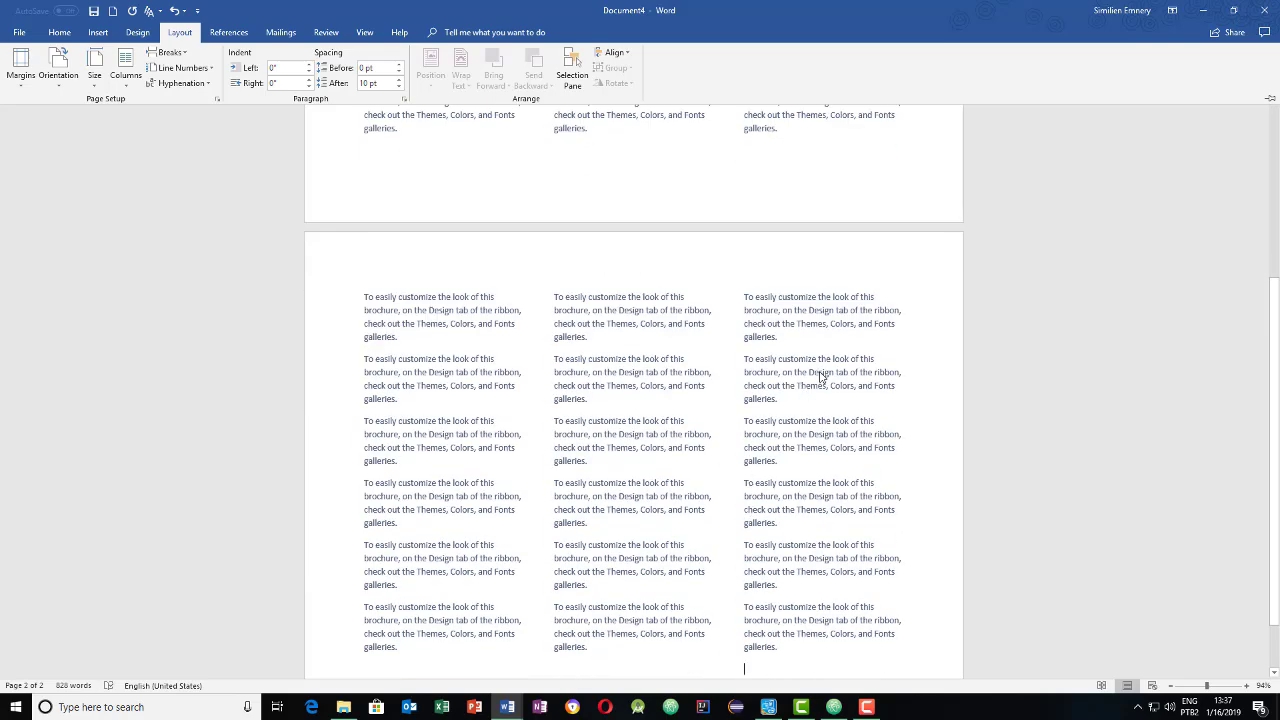
scroll(528, 440, "down", 1)
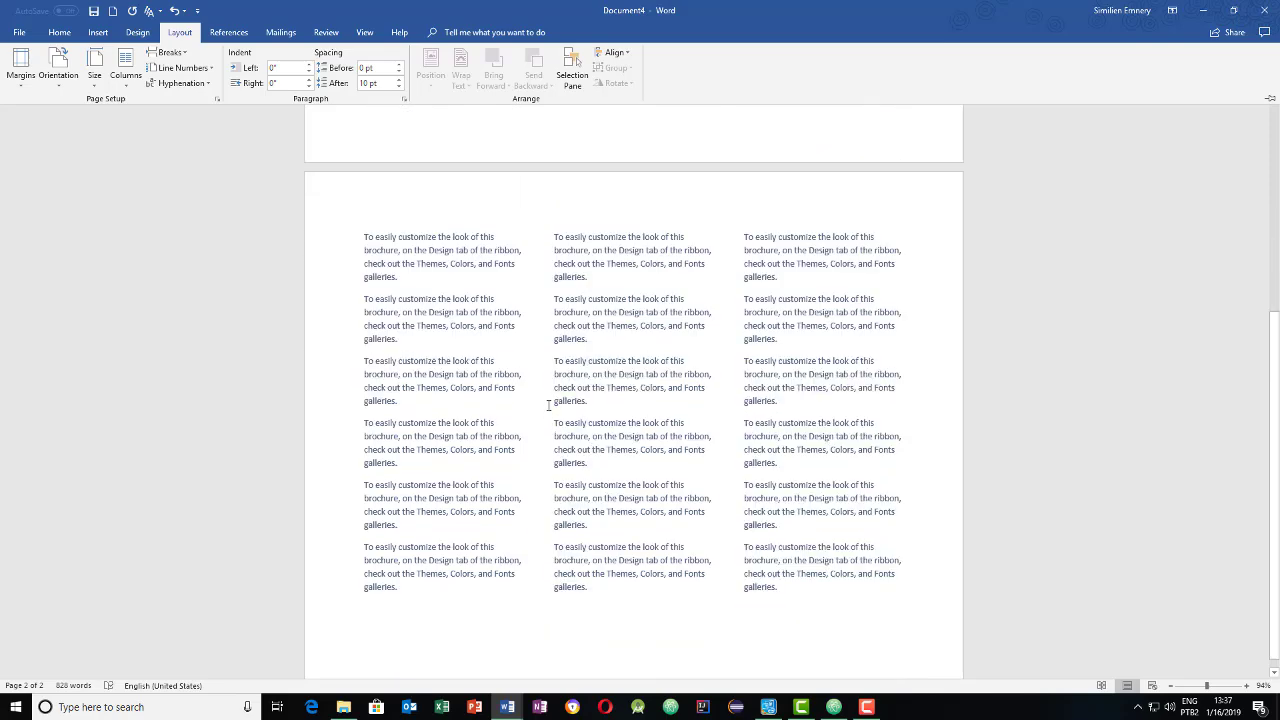
scroll(630, 420, "up", 6)
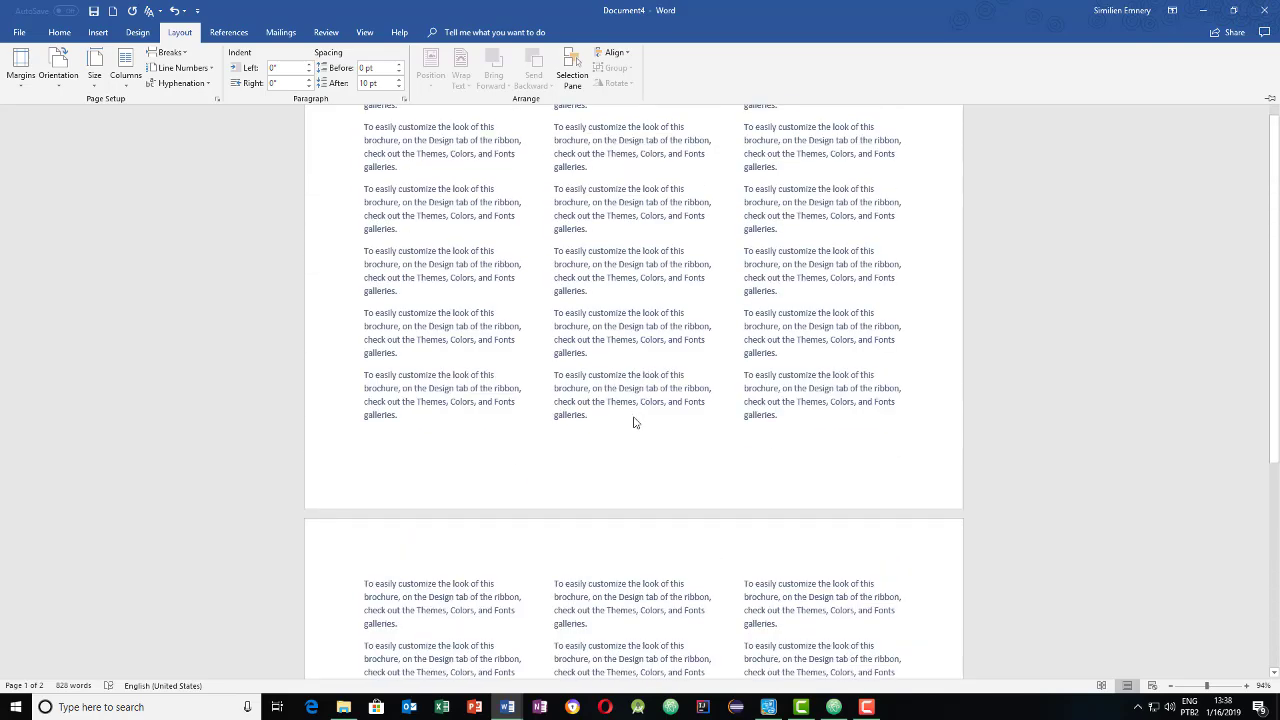
scroll(631, 417, "down", 4)
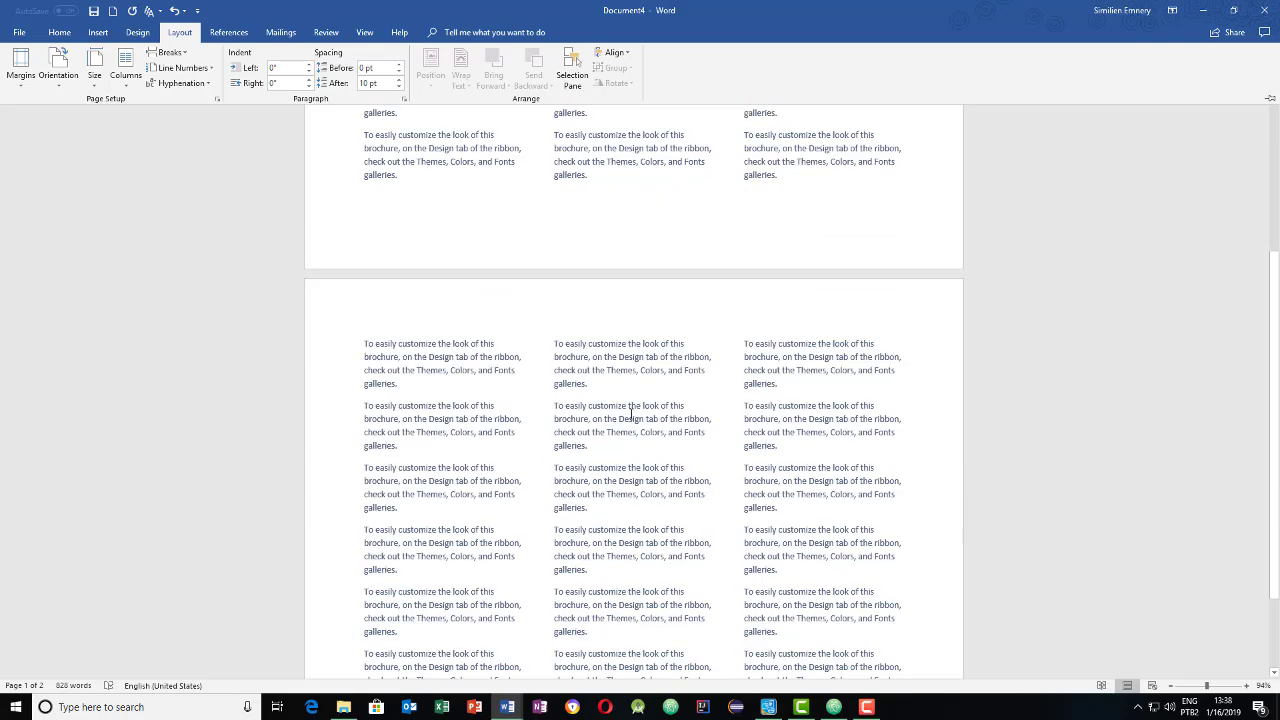
scroll(631, 415, "up", 5)
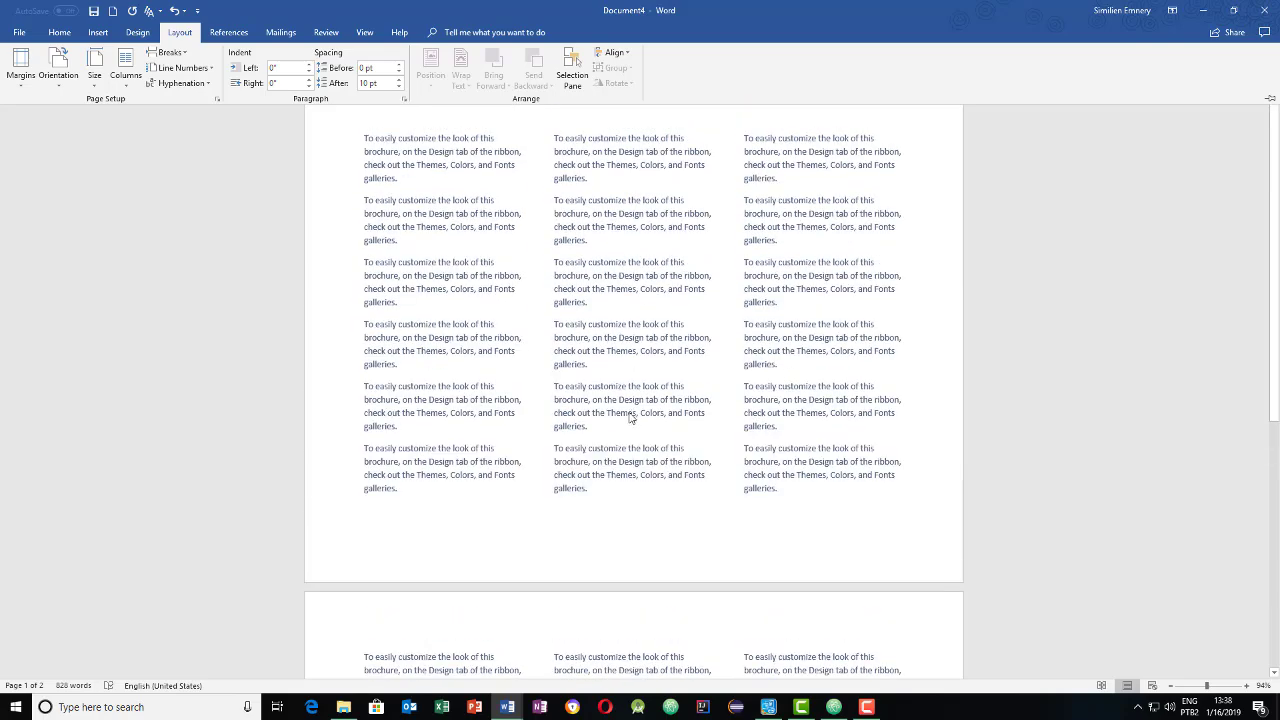
scroll(630, 418, "down", 7)
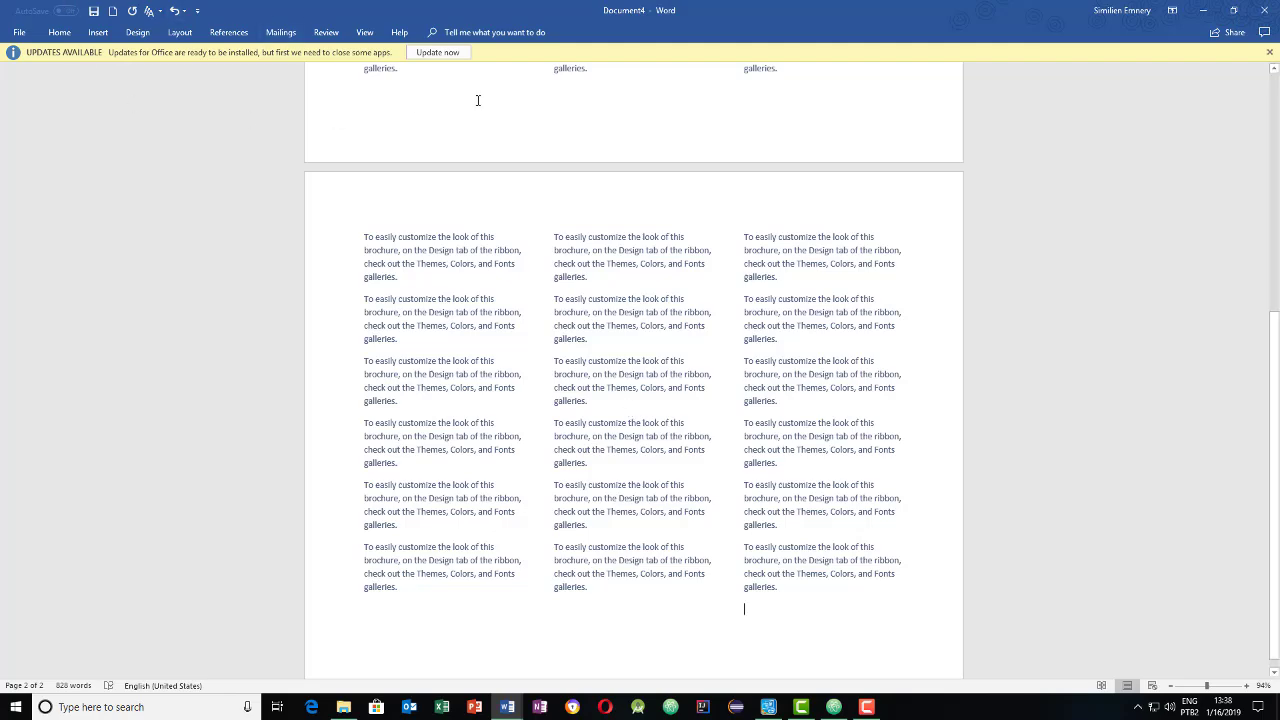
scroll(714, 318, "up", 4)
scroll(714, 318, "up", 3)
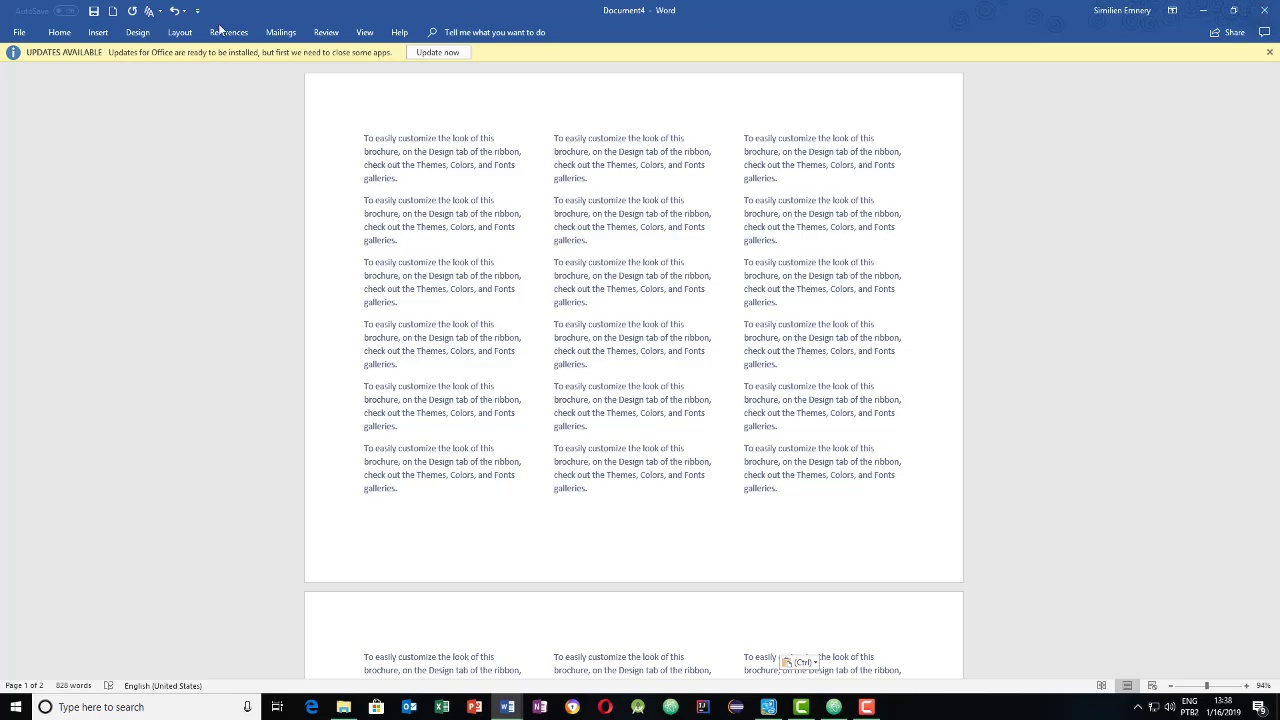
- Go to File > New and list the Business suggested templates
left_click(18, 32)
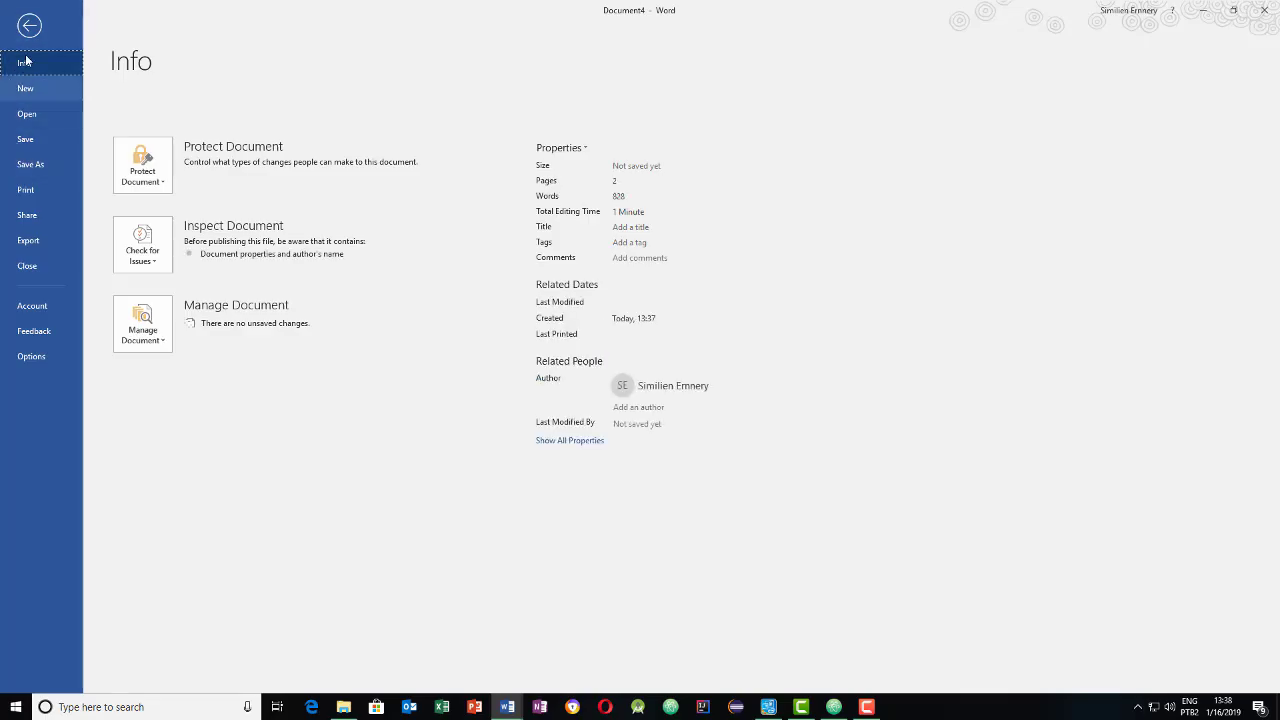
left_click(25, 88)
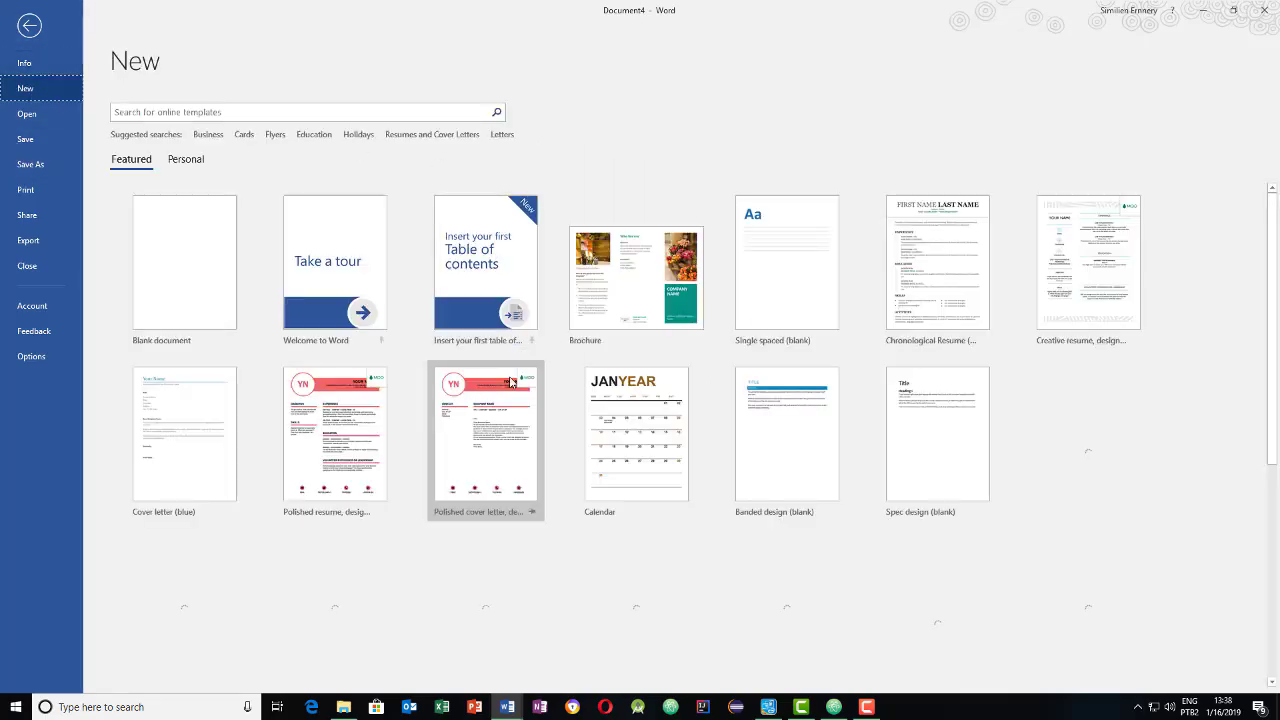
scroll(596, 387, "down", 4)
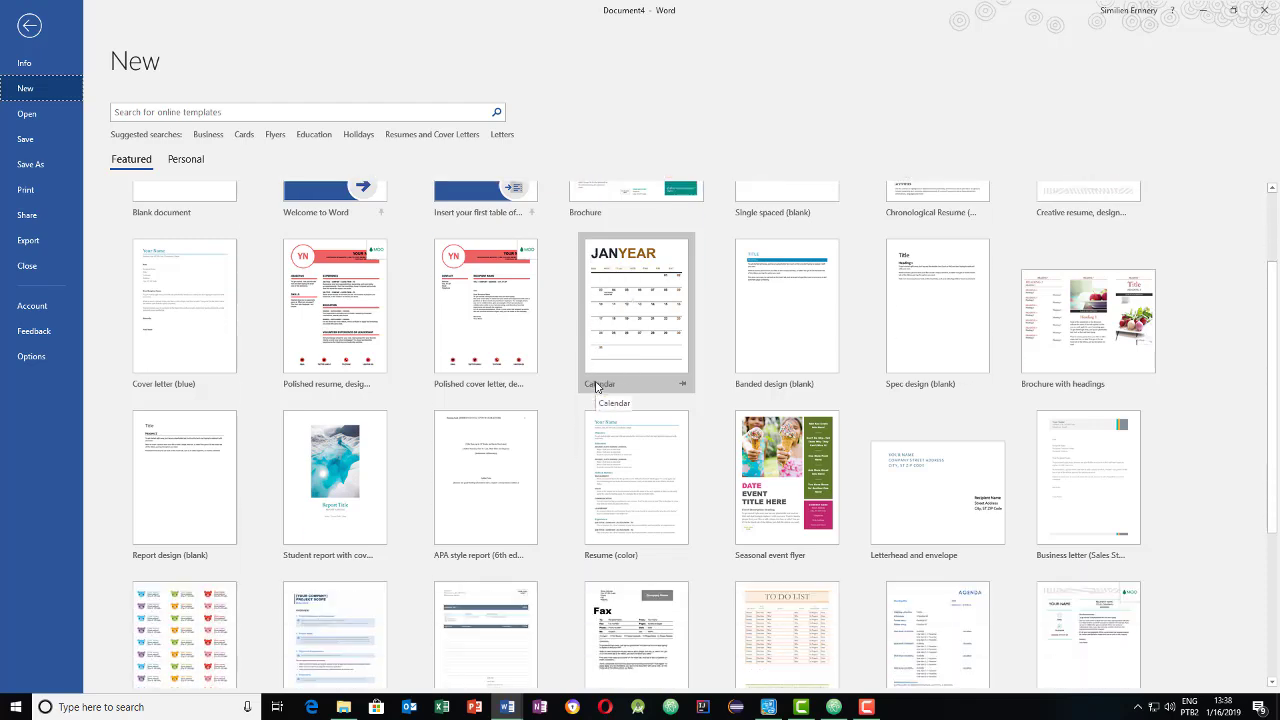
scroll(596, 387, "up", 3)
scroll(596, 387, "up", 2)
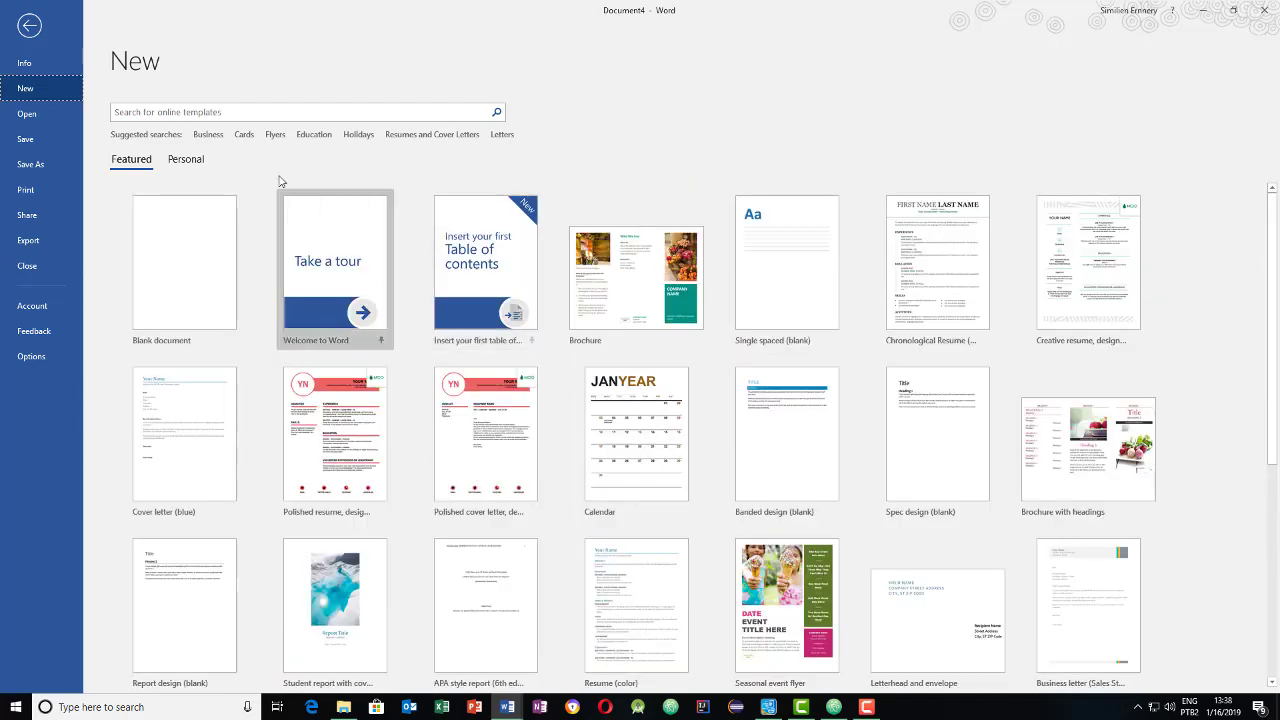
left_click(208, 134)
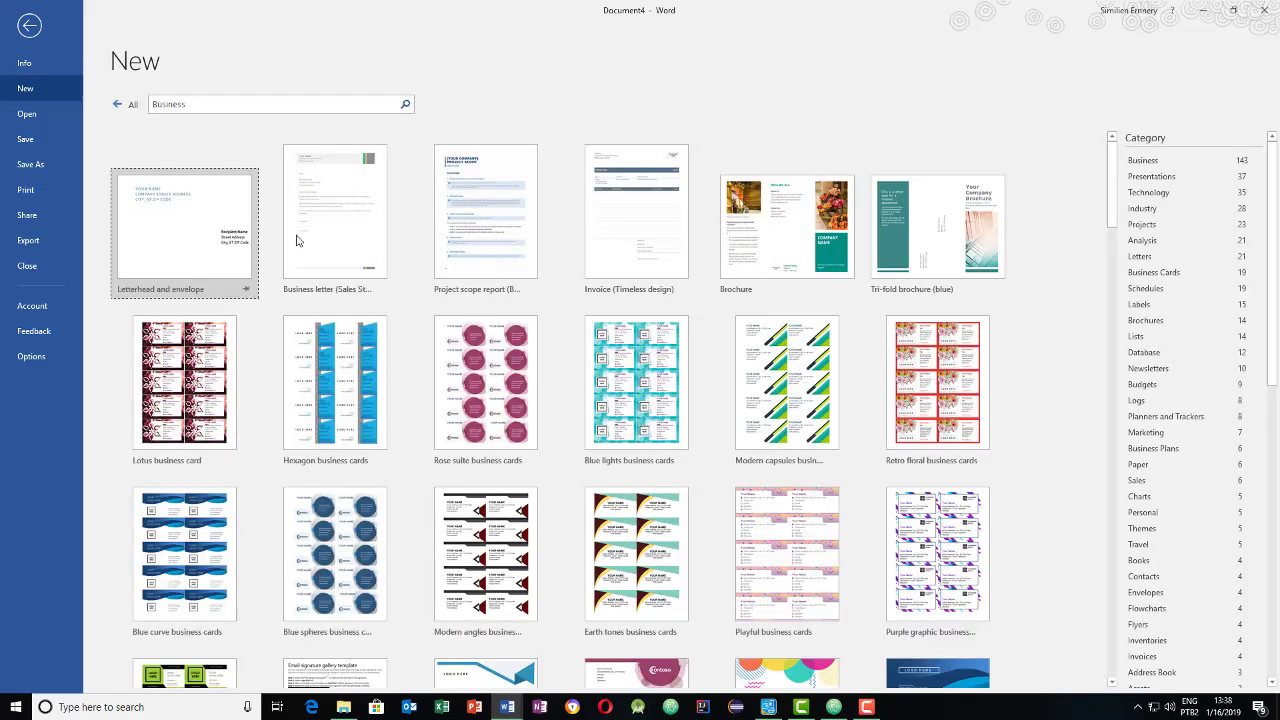
scroll(435, 396, "down", 1)
scroll(435, 396, "down", 3)
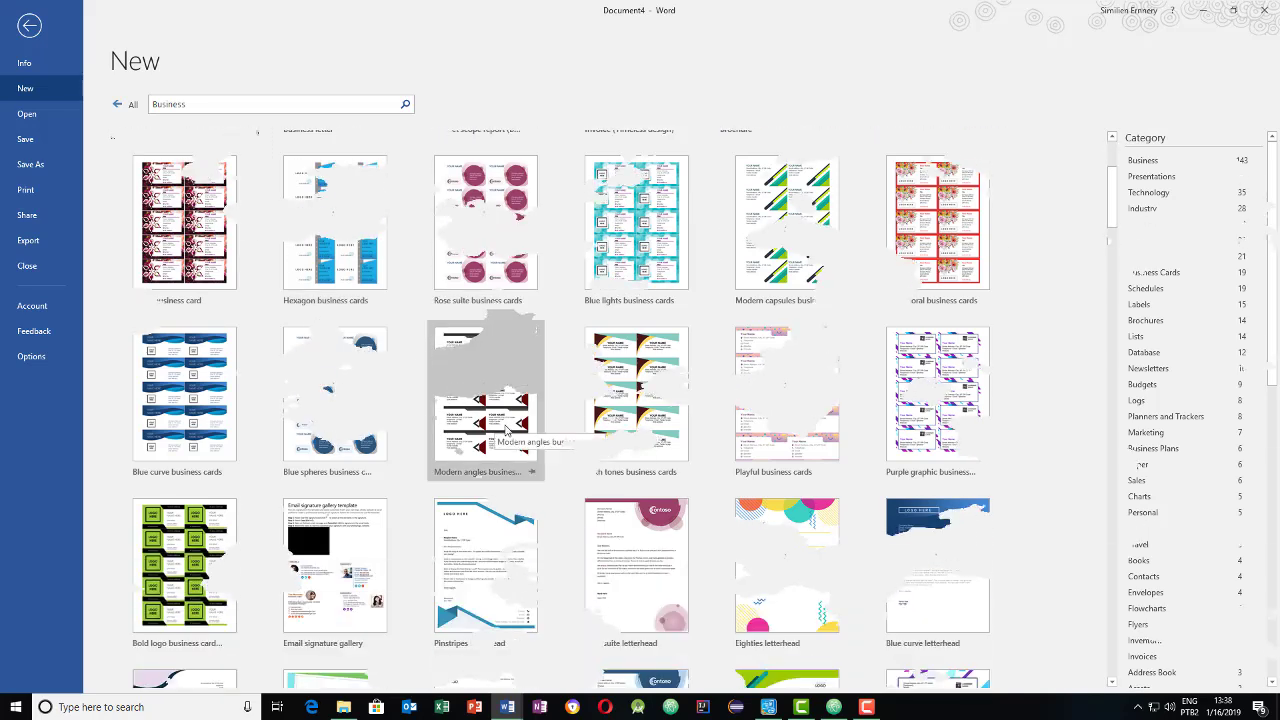
scroll(520, 380, "up", 4)
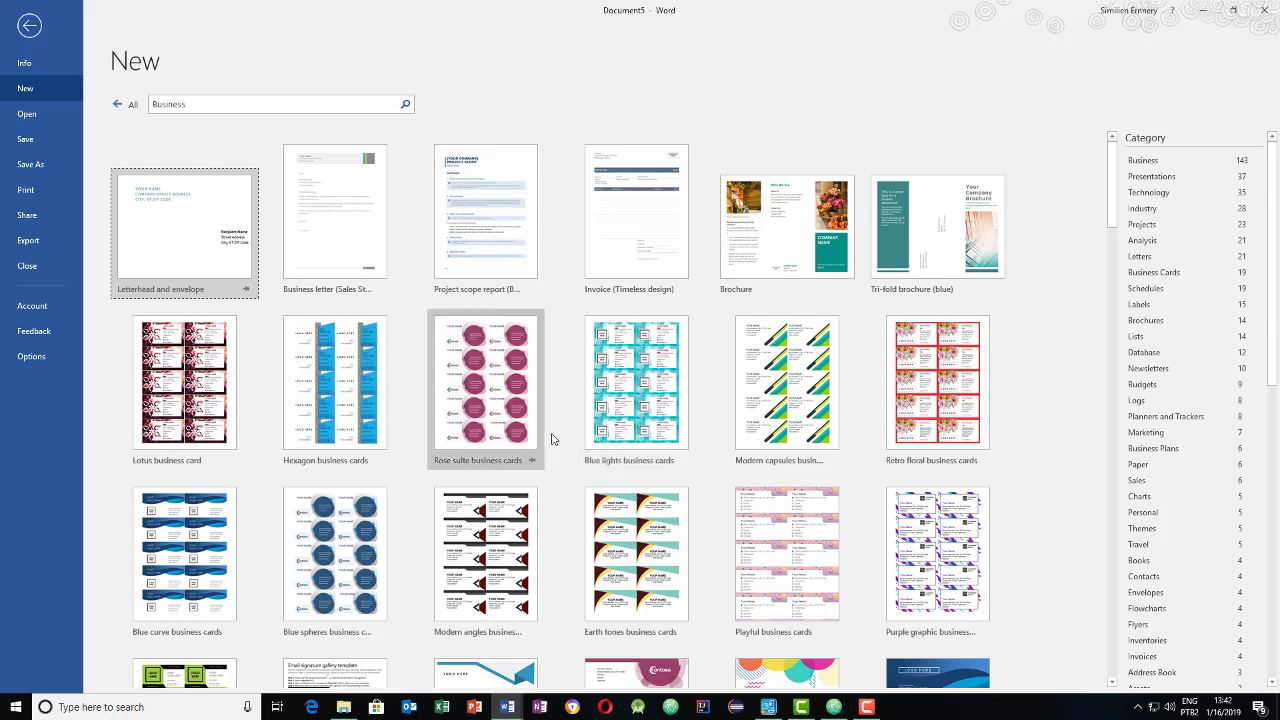
- Create a document from the Blue lights business cards template and select the first card's logo
left_click(631, 343)
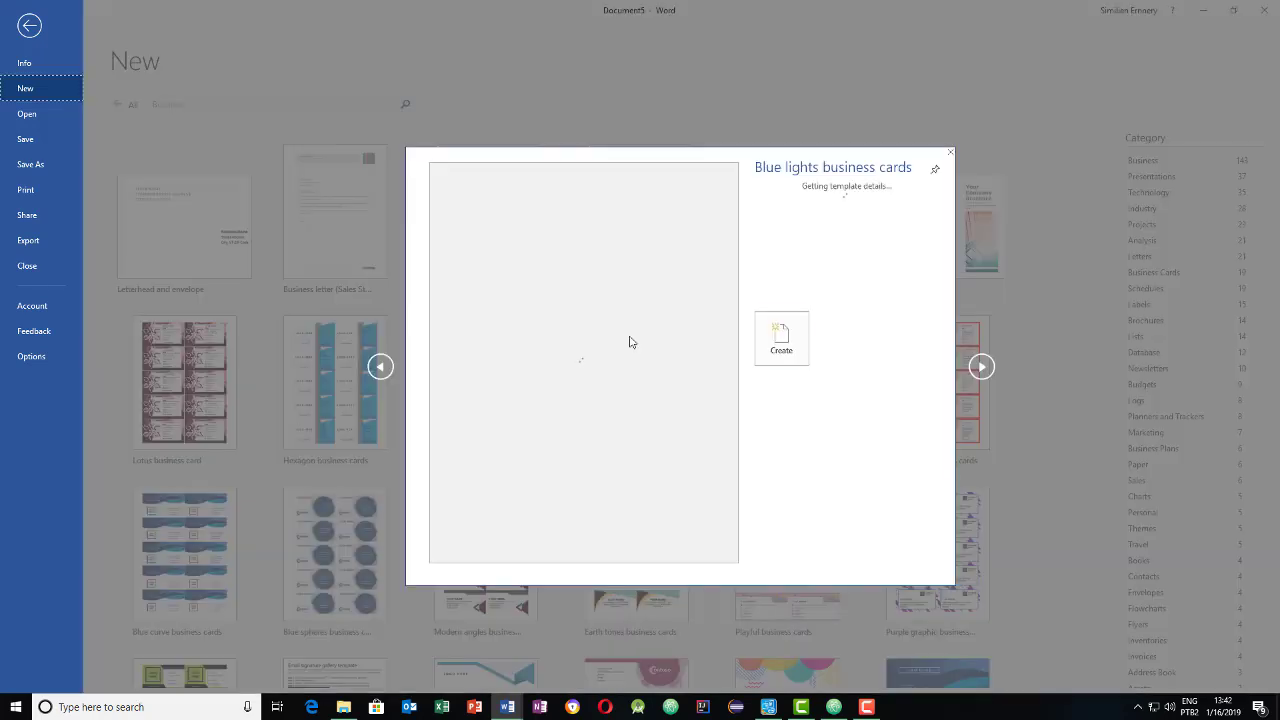
left_click(781, 349)
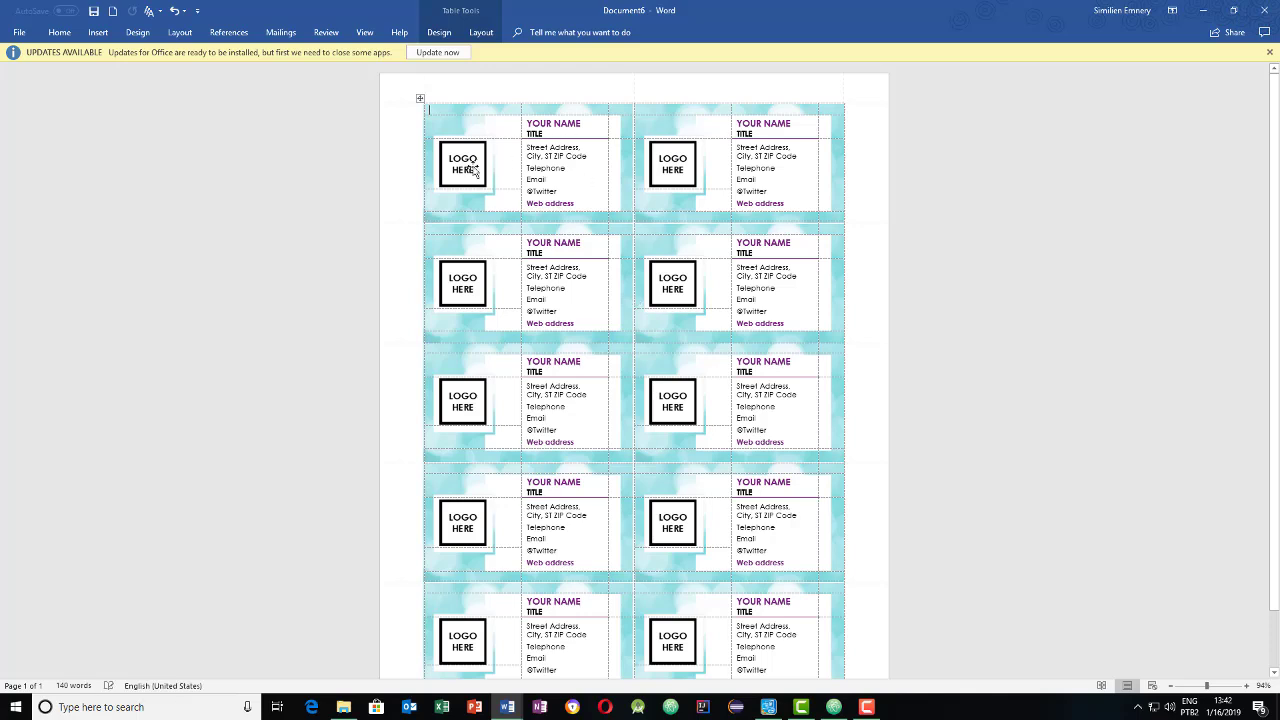
left_click(470, 170)
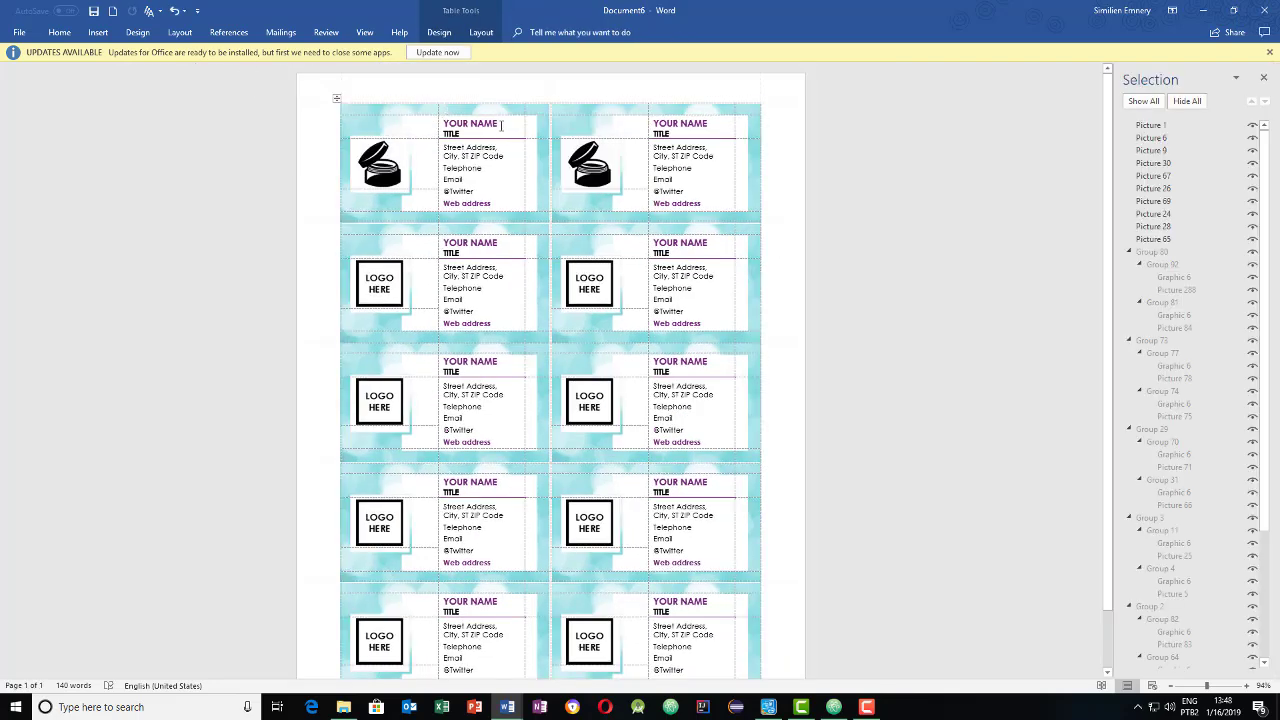
- Replace YOUR NAME with the cardholder's name and TITLE with CHIMISTE on the first card
triple_click(486, 123)
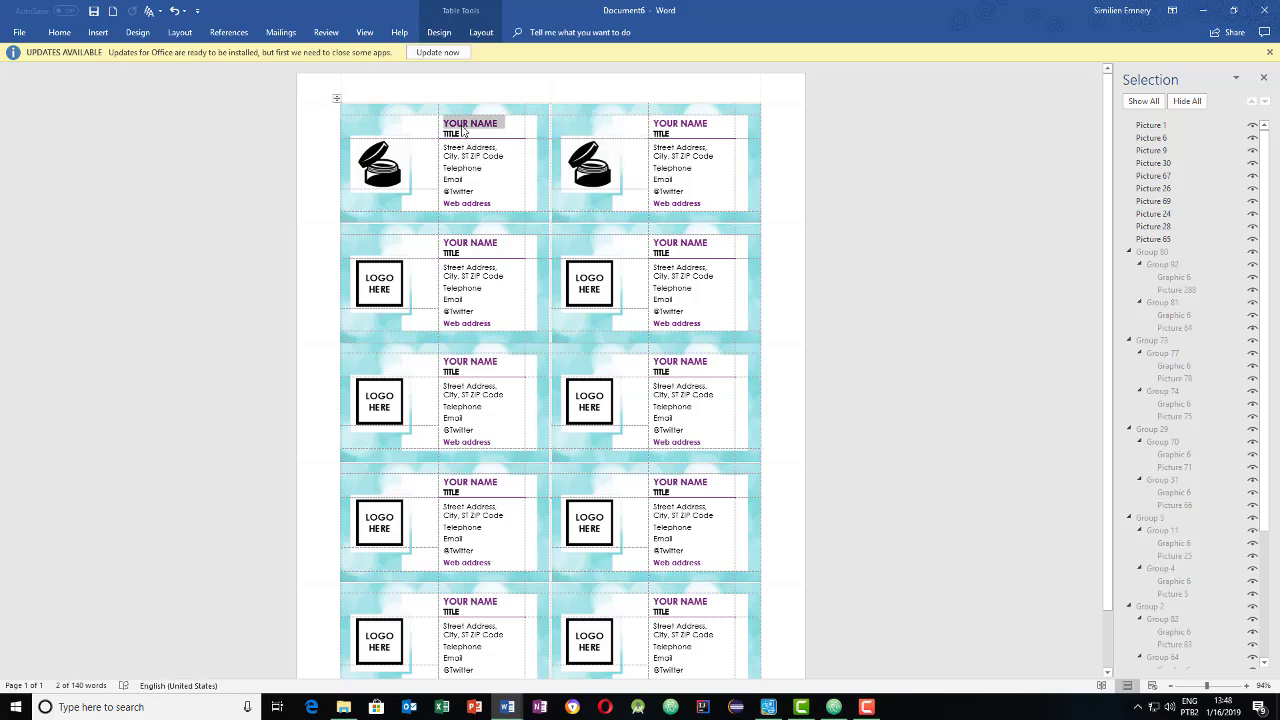
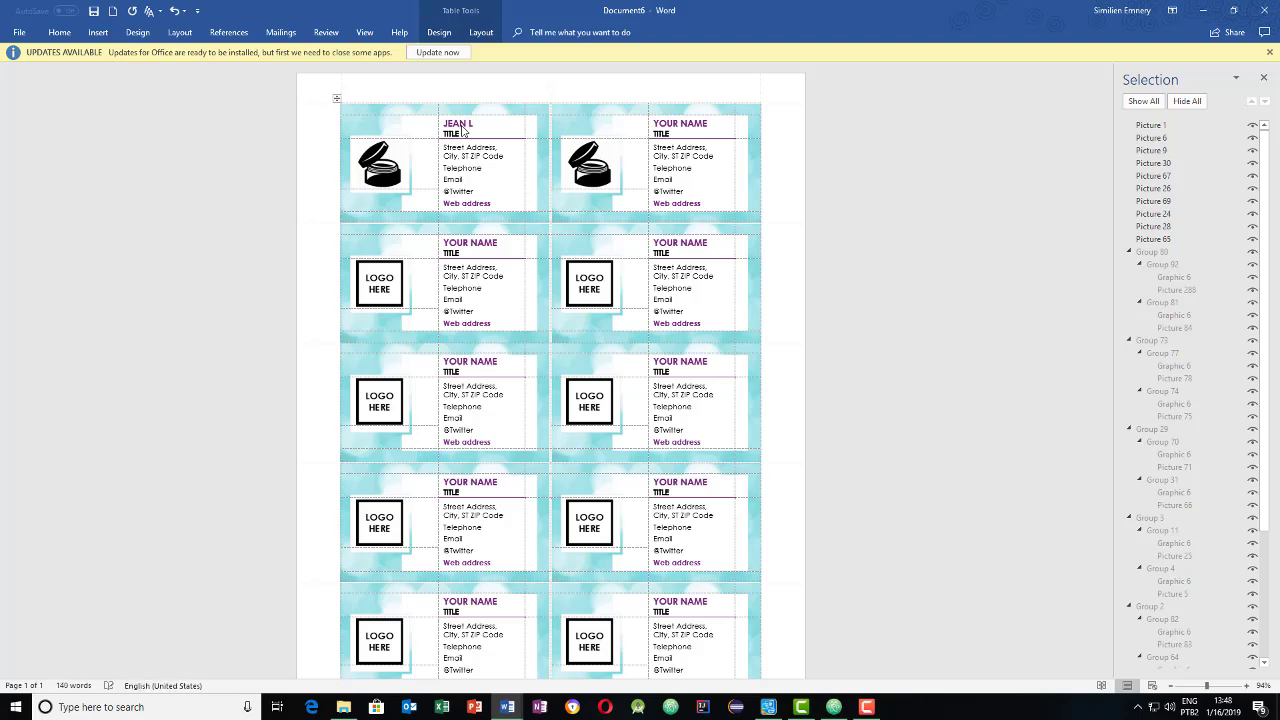
double_click(465, 134)
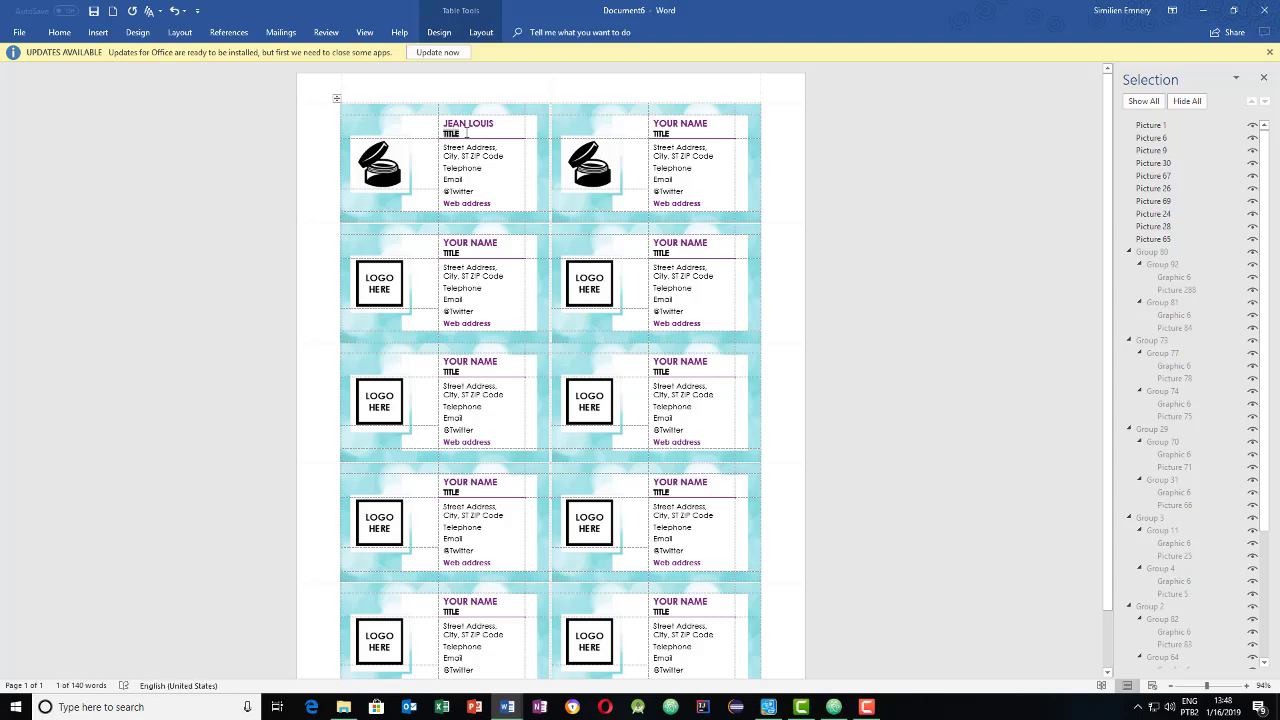
key("BackSpace")
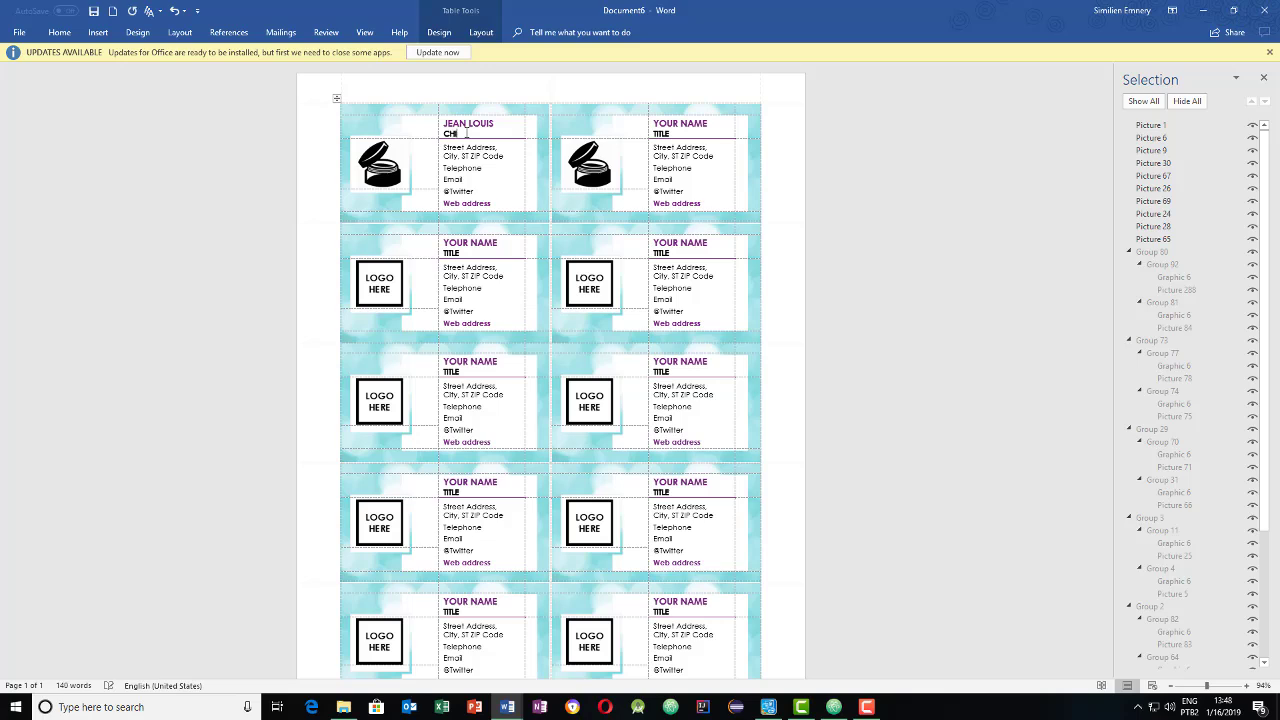
type("ISTE")
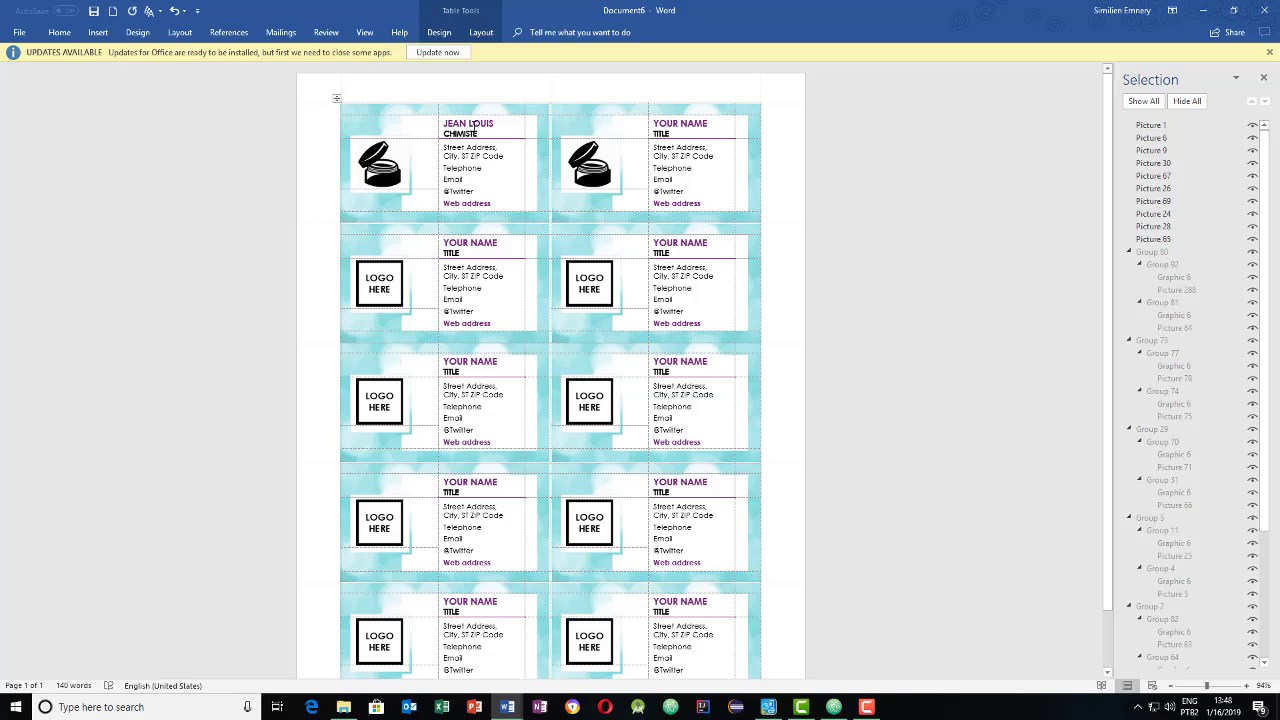
left_click(692, 191)
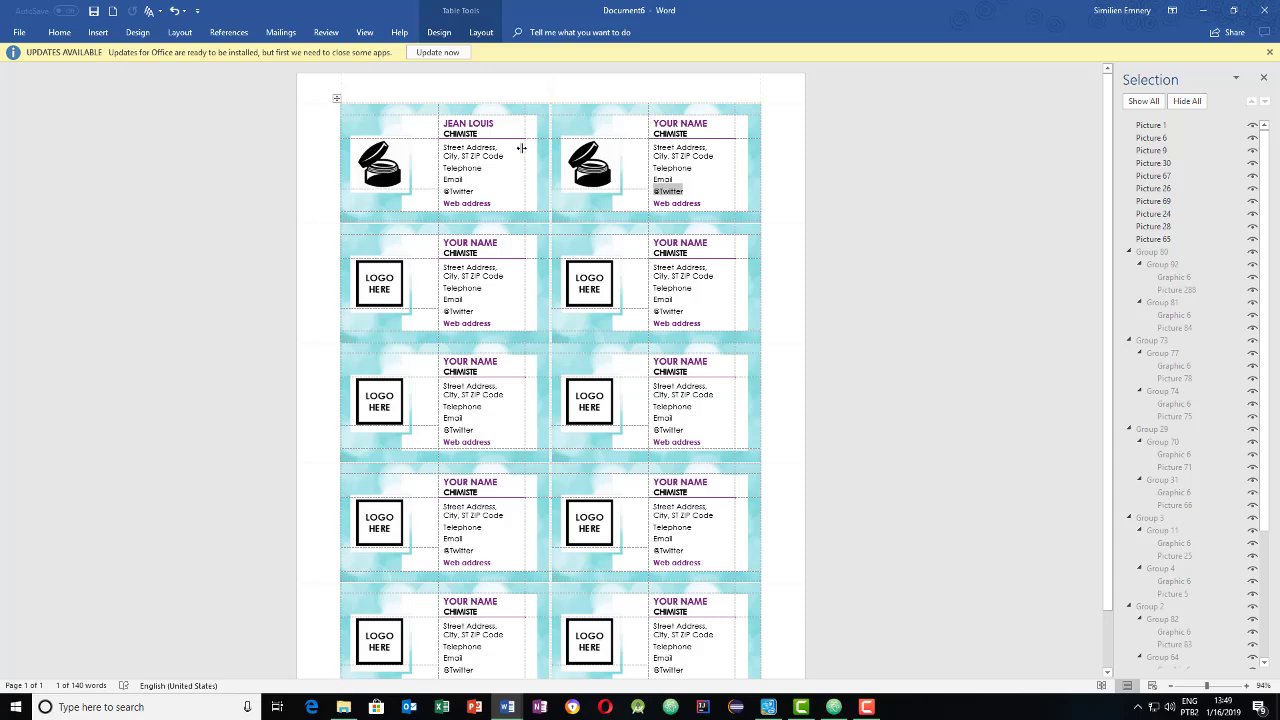
- Type the cardholder's name over YOUR NAME on the second card so every card updates
left_click(494, 122)
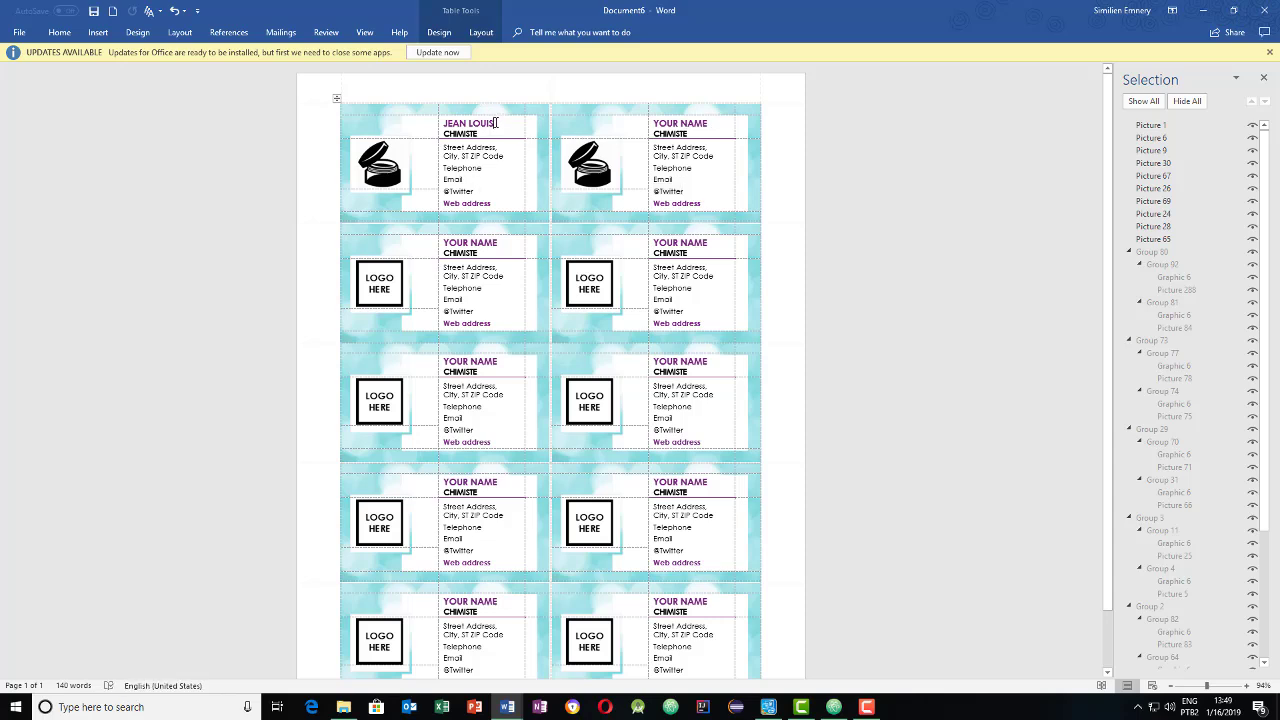
left_click_drag(678, 121, 712, 122)
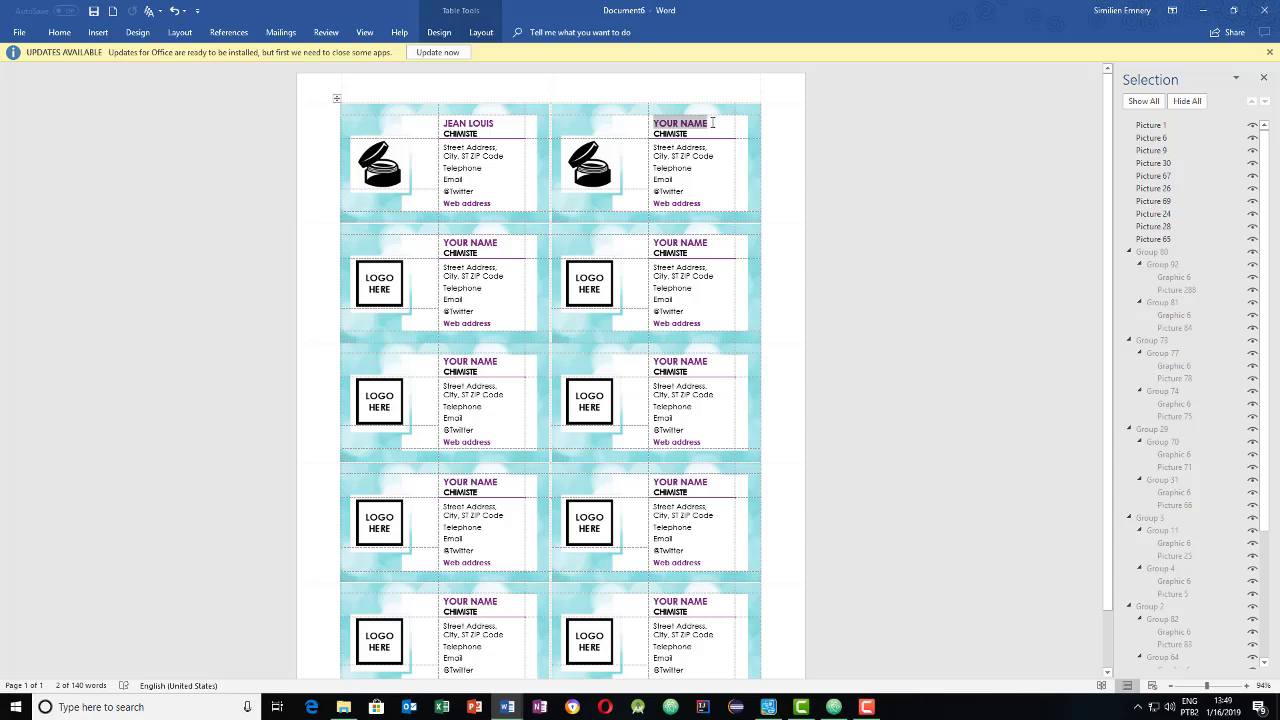
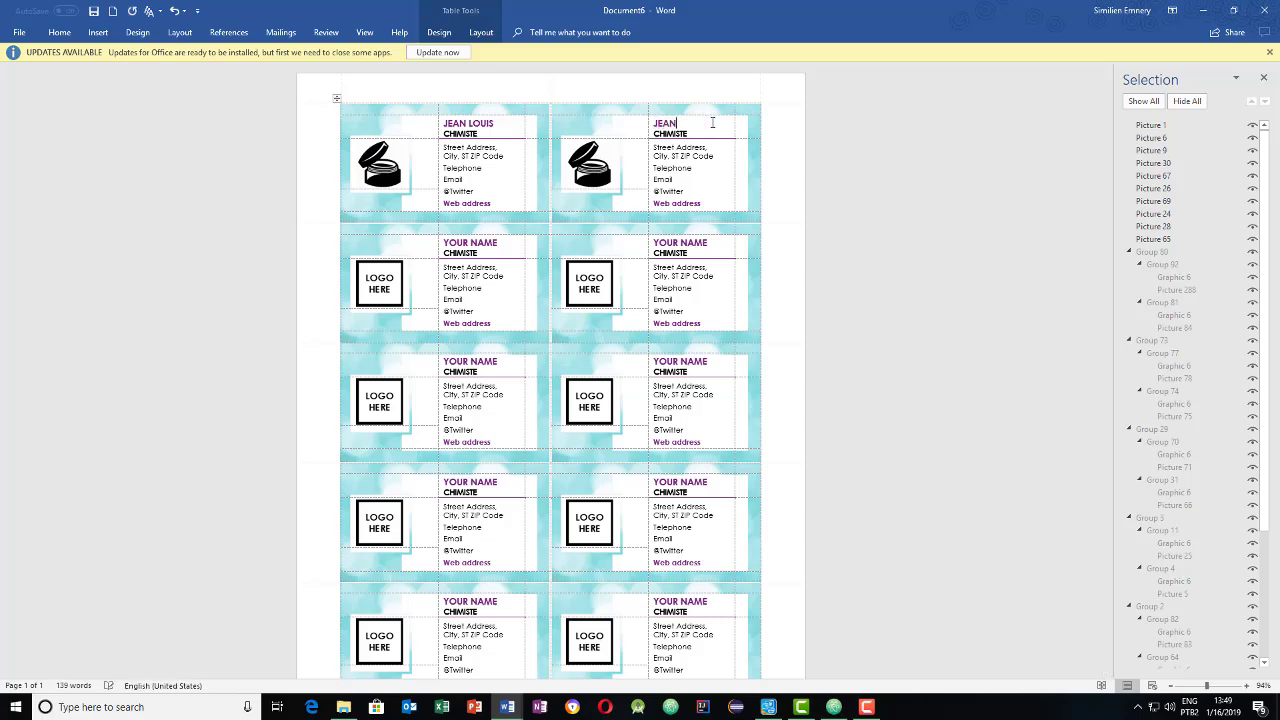
left_click(710, 158)
left_click(672, 288)
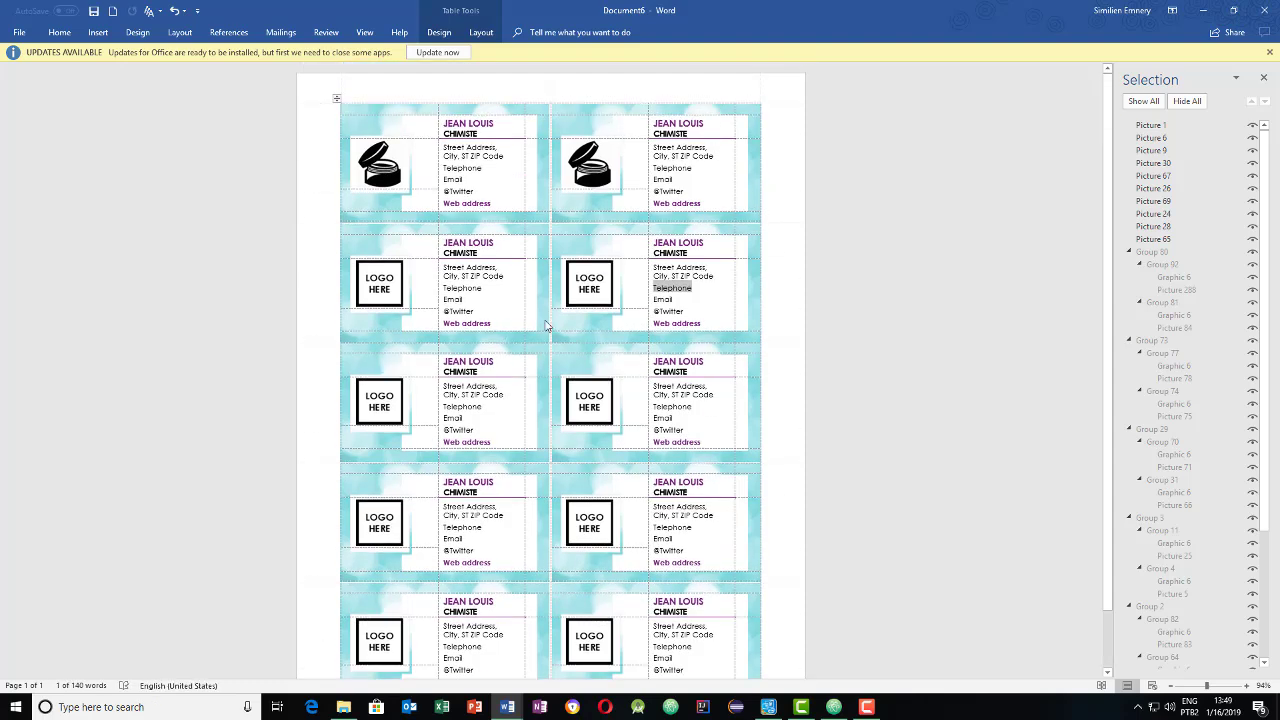
- Replace the address and Telephone placeholders with the street address and phone number
left_click(499, 262)
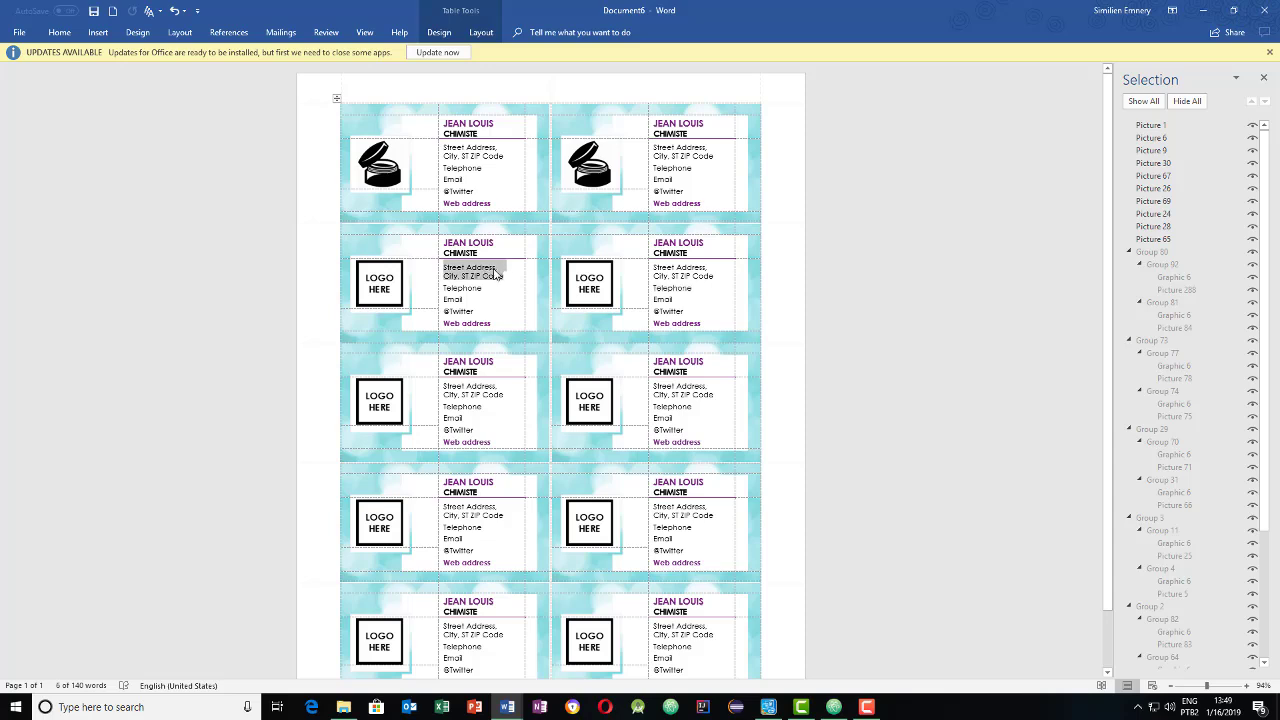
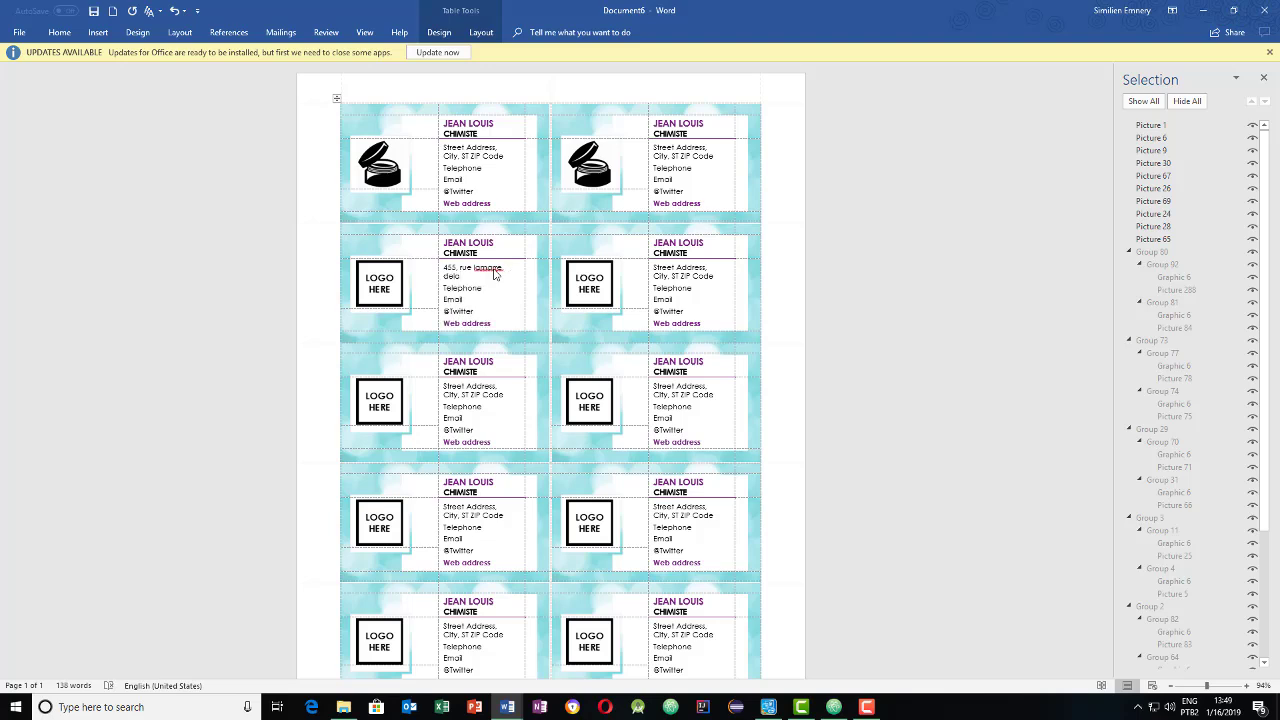
double_click(463, 288)
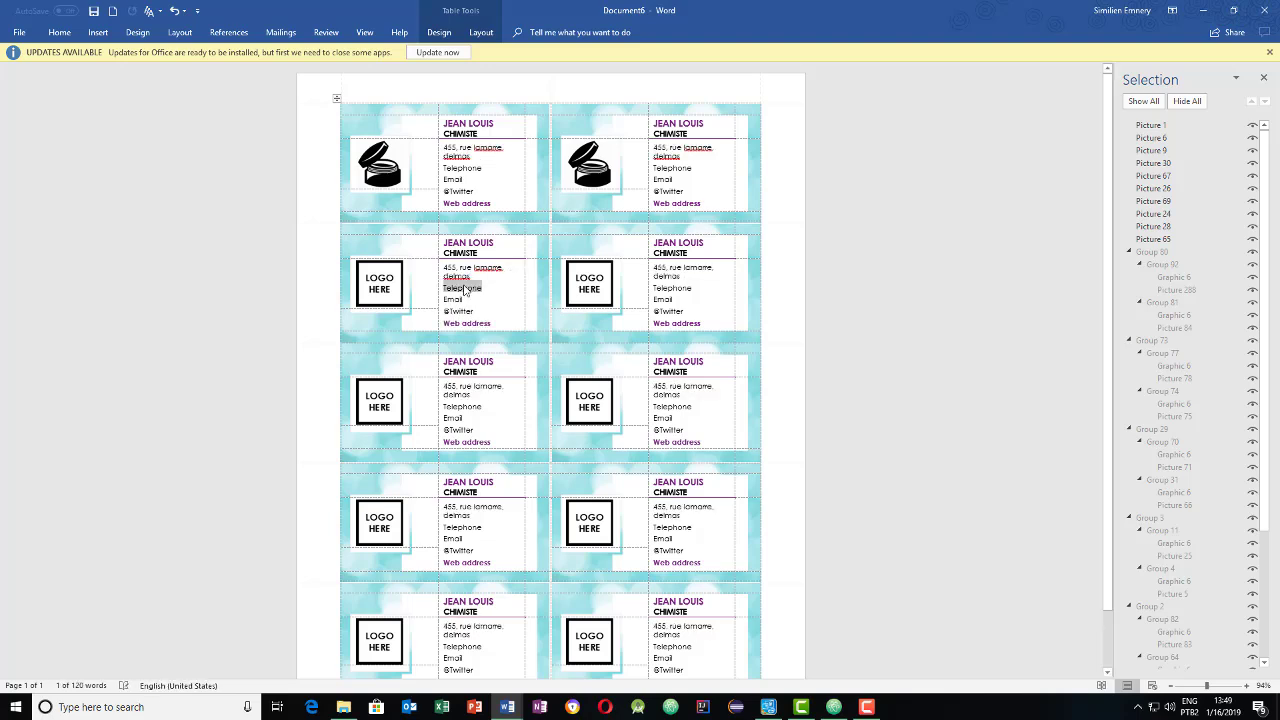
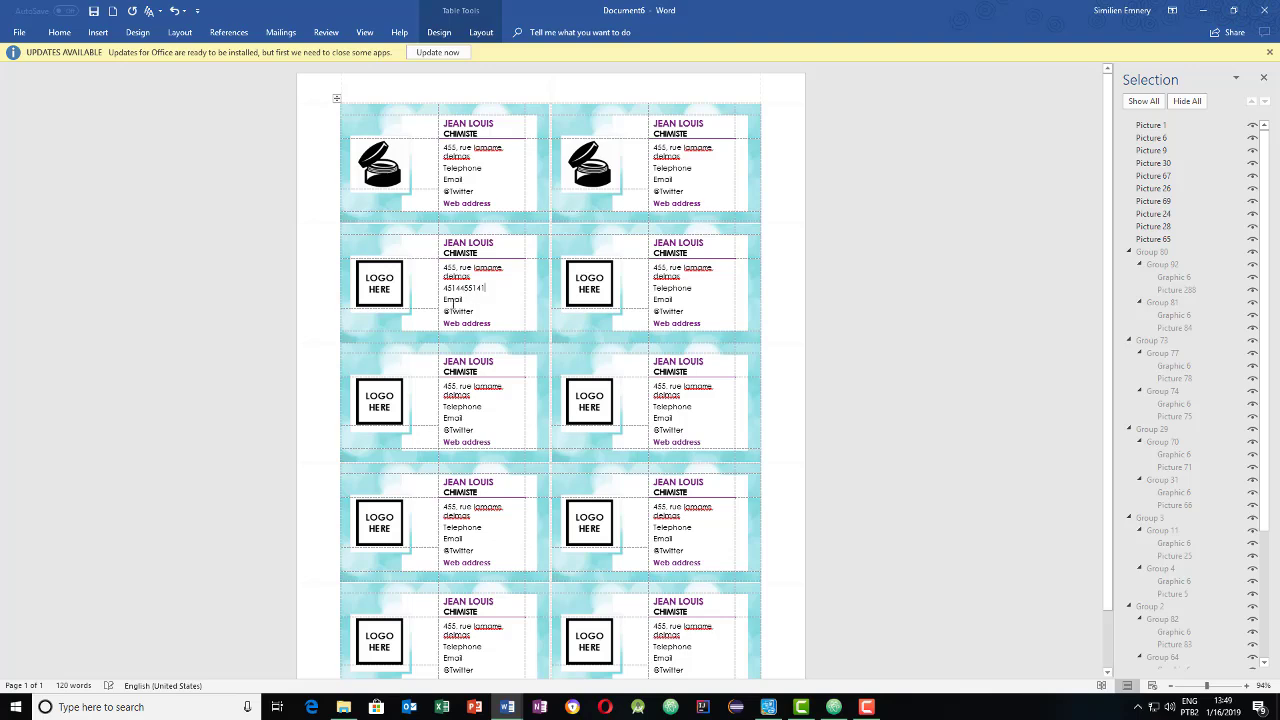
- Fill in the e-mail, Twitter handle and web address placeholders on every card
double_click(454, 300)
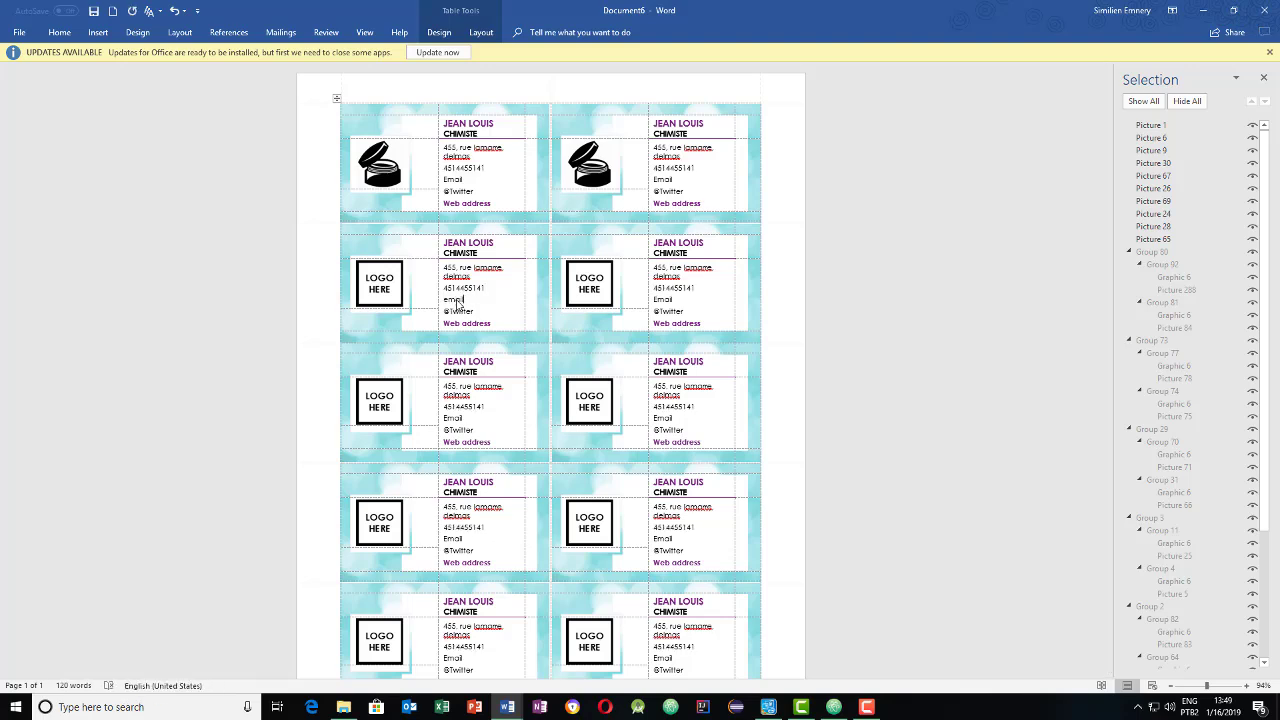
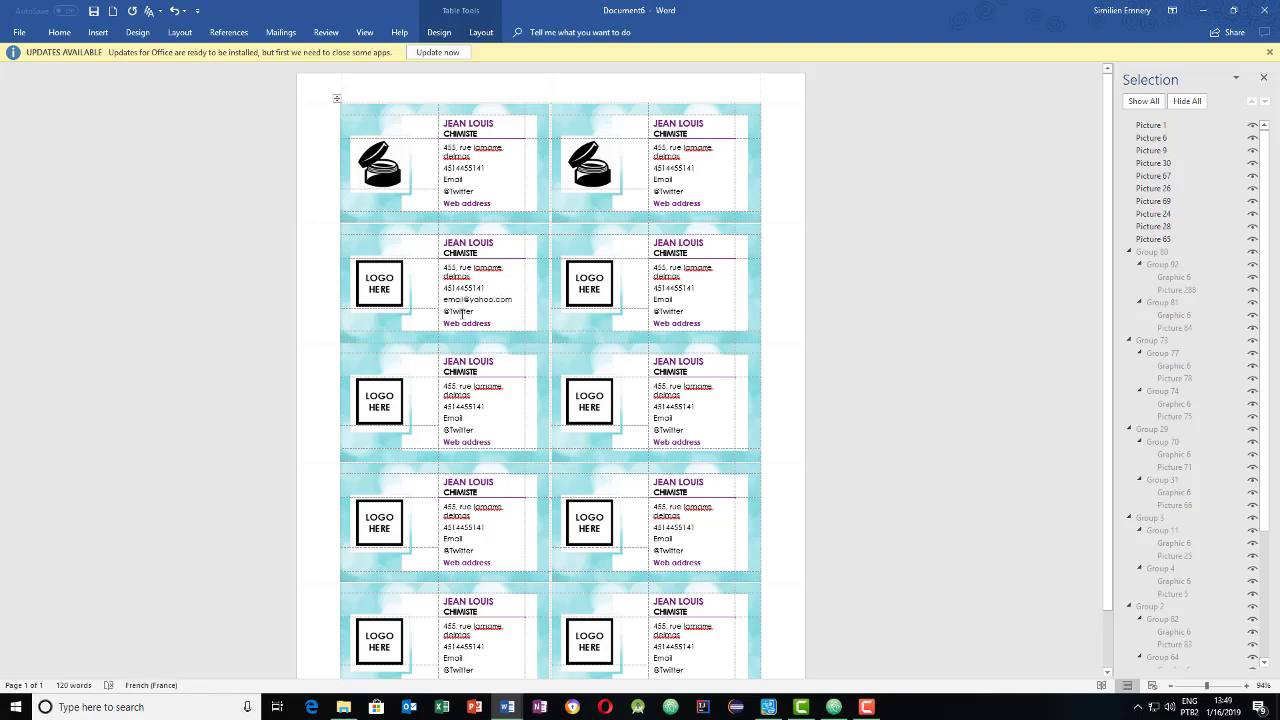
left_click(459, 311)
type("@jean")
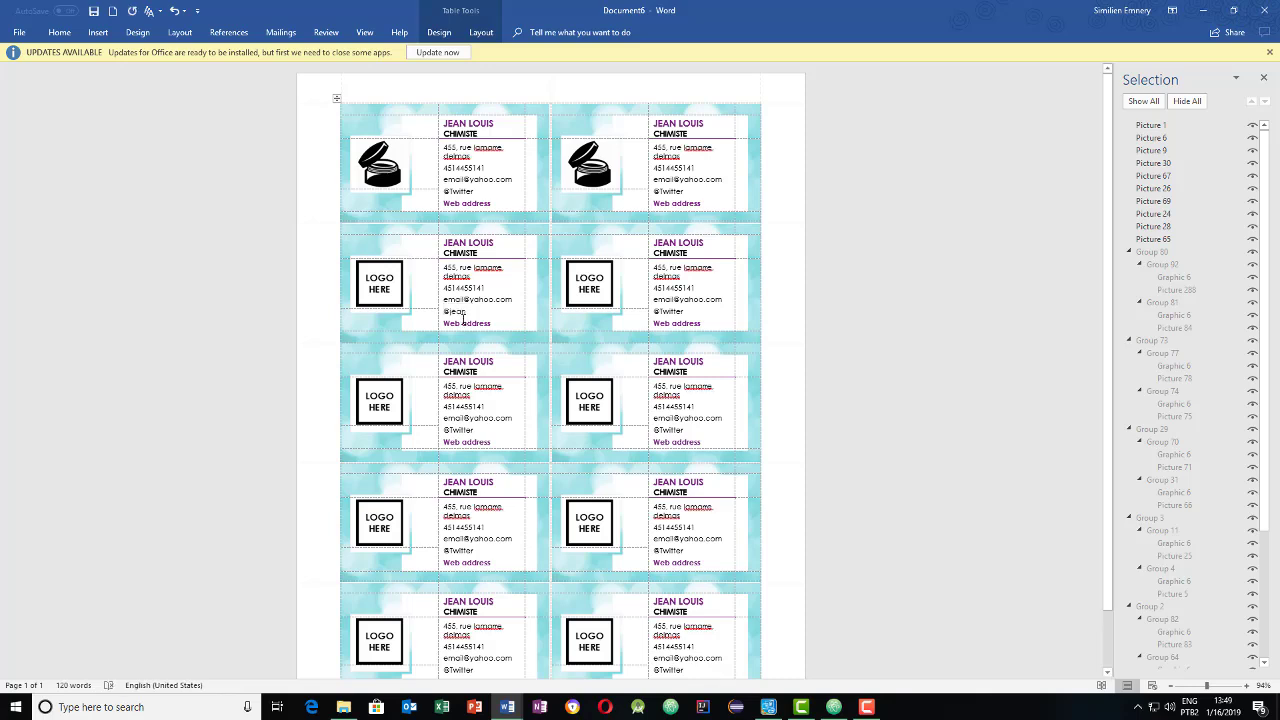
left_click(465, 323)
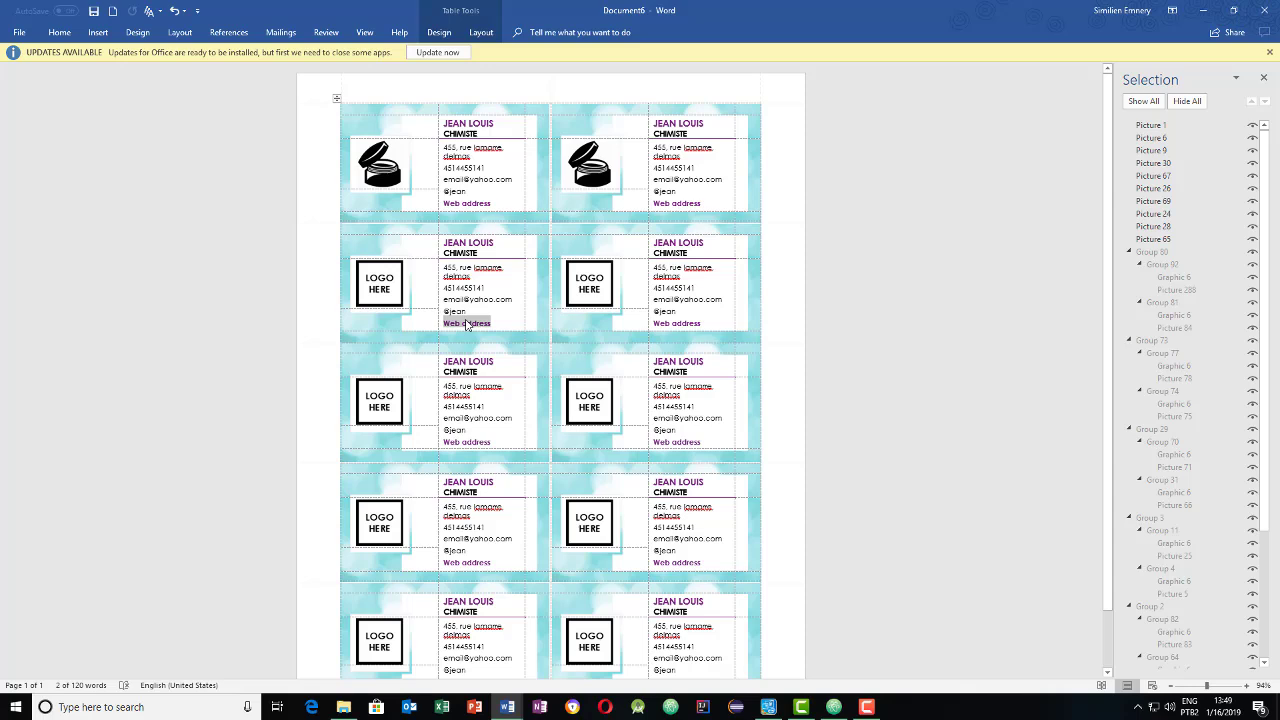
type("www.jeanl.com")
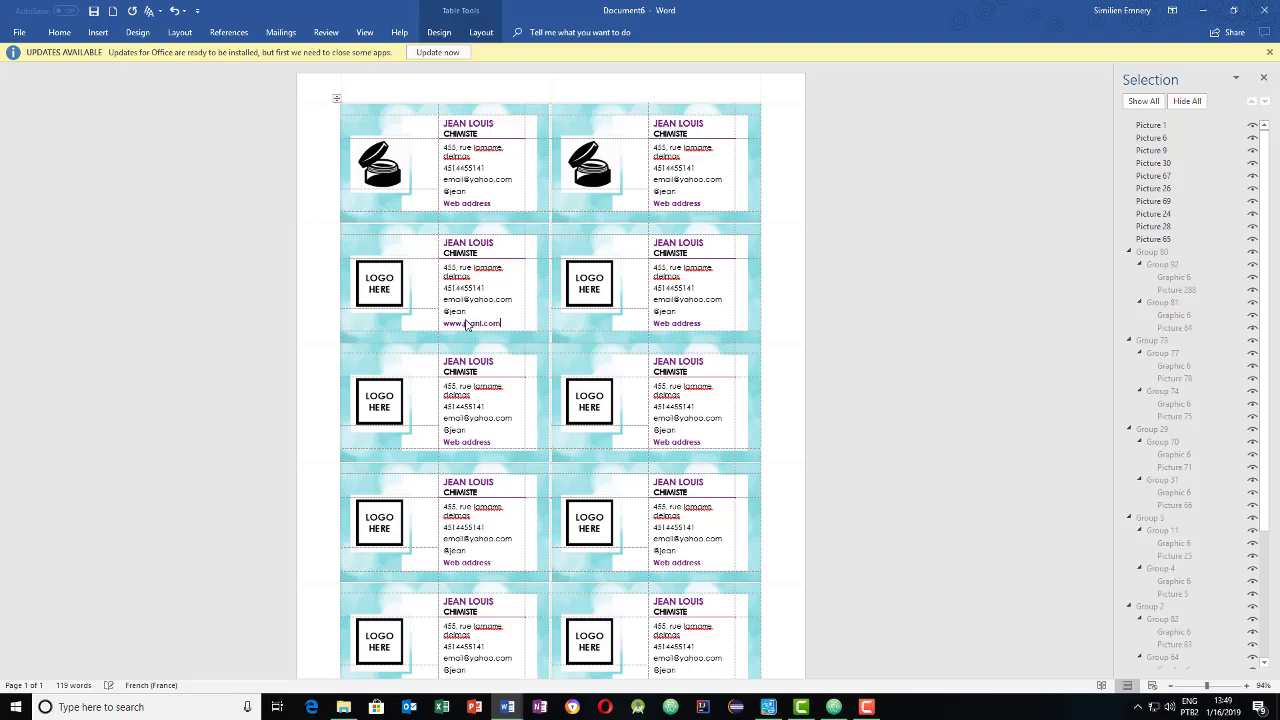
left_click(507, 428)
scroll(508, 390, "down", 1)
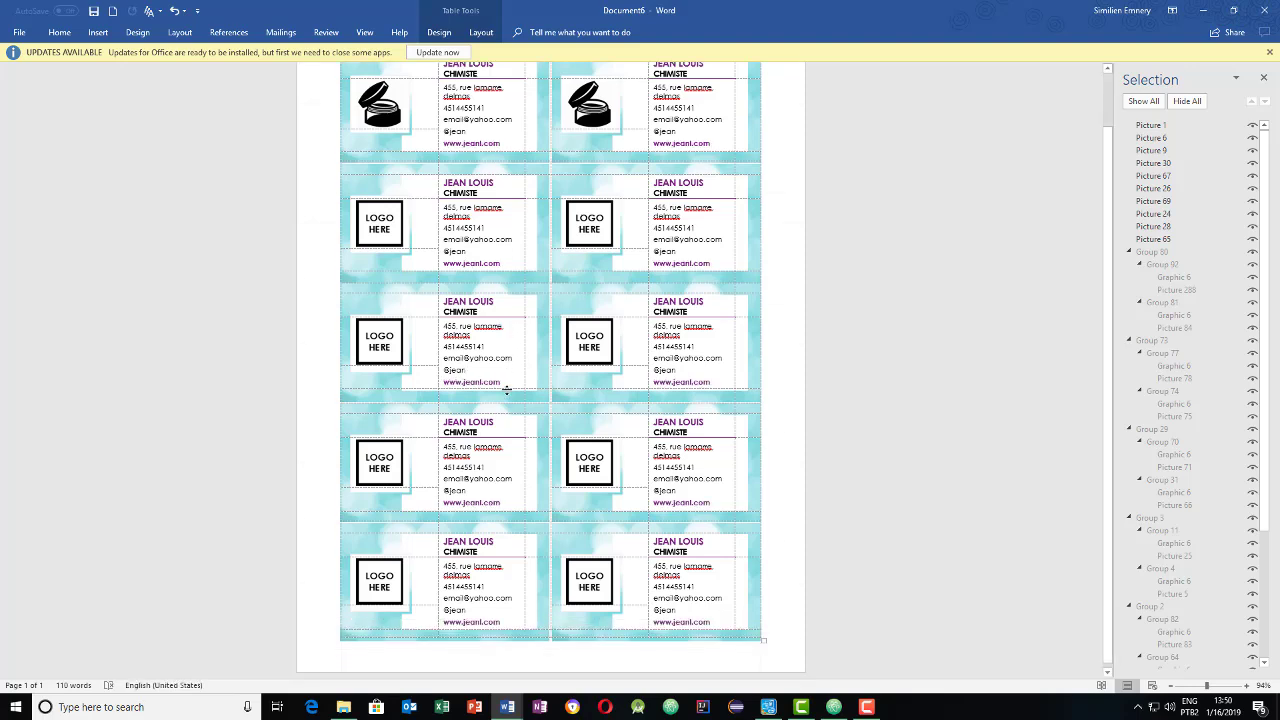
scroll(508, 390, "up", 1)
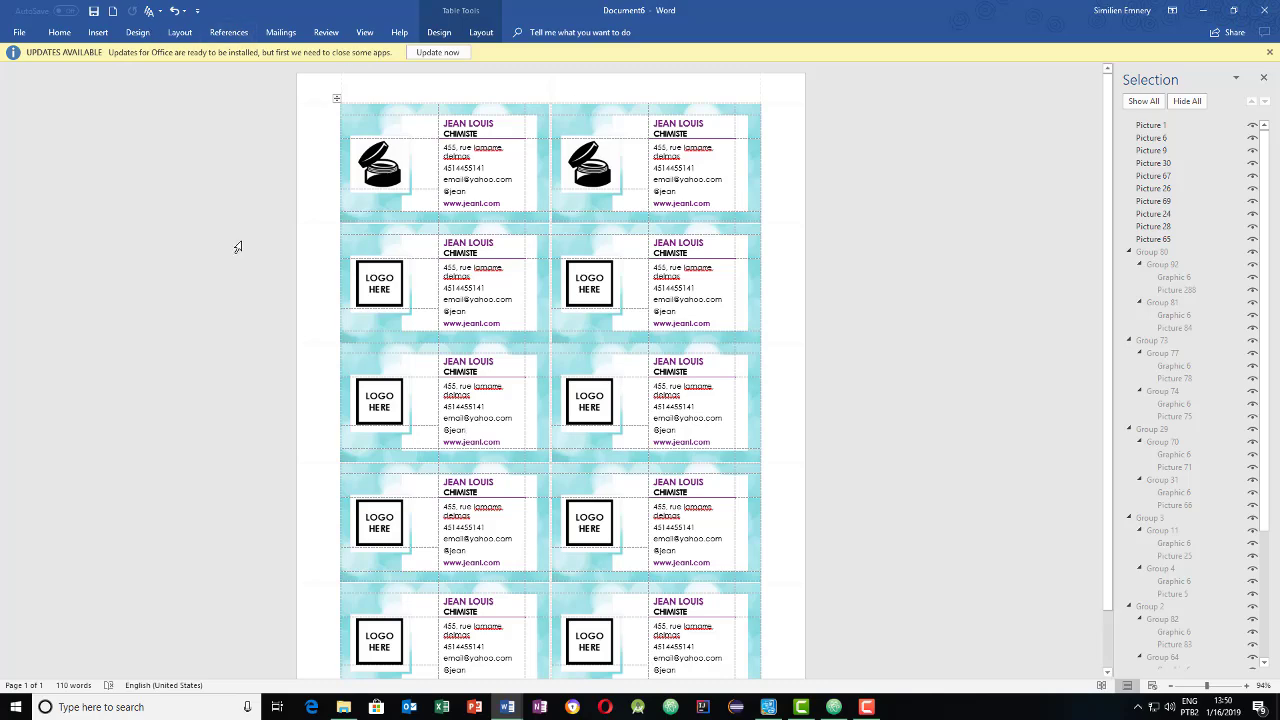
key("ctrl+p")
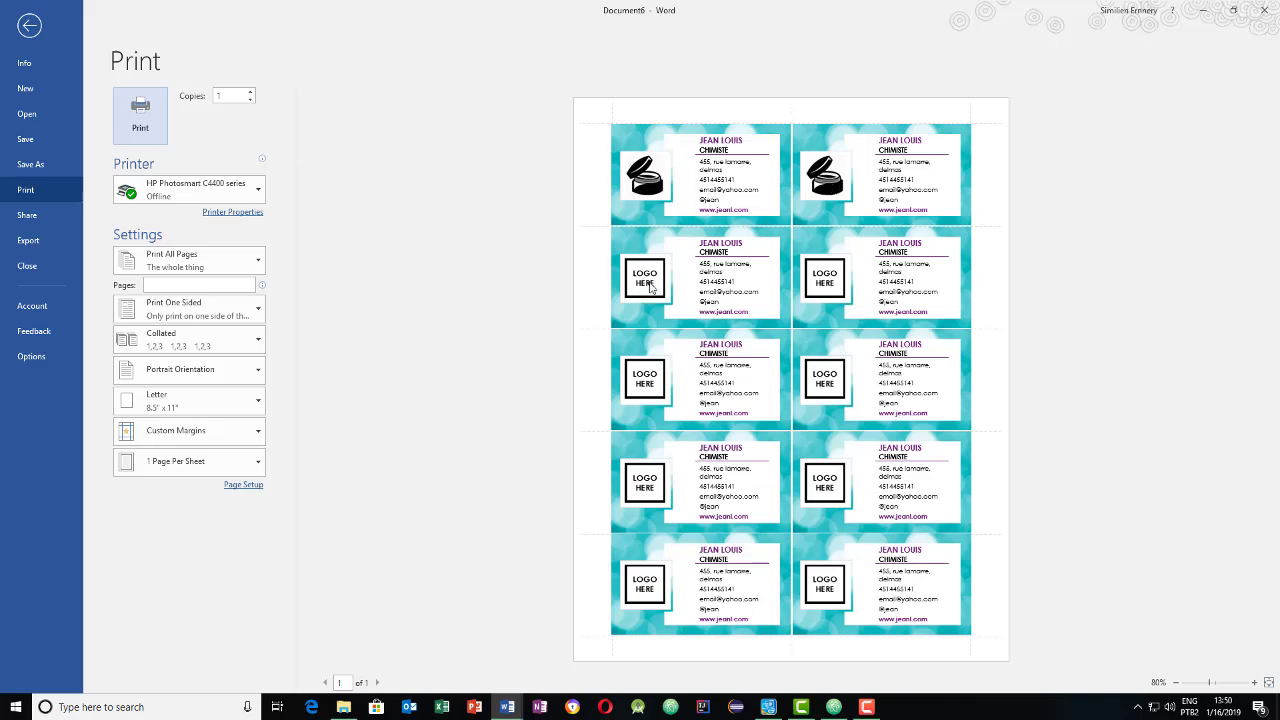
left_click(650, 289)
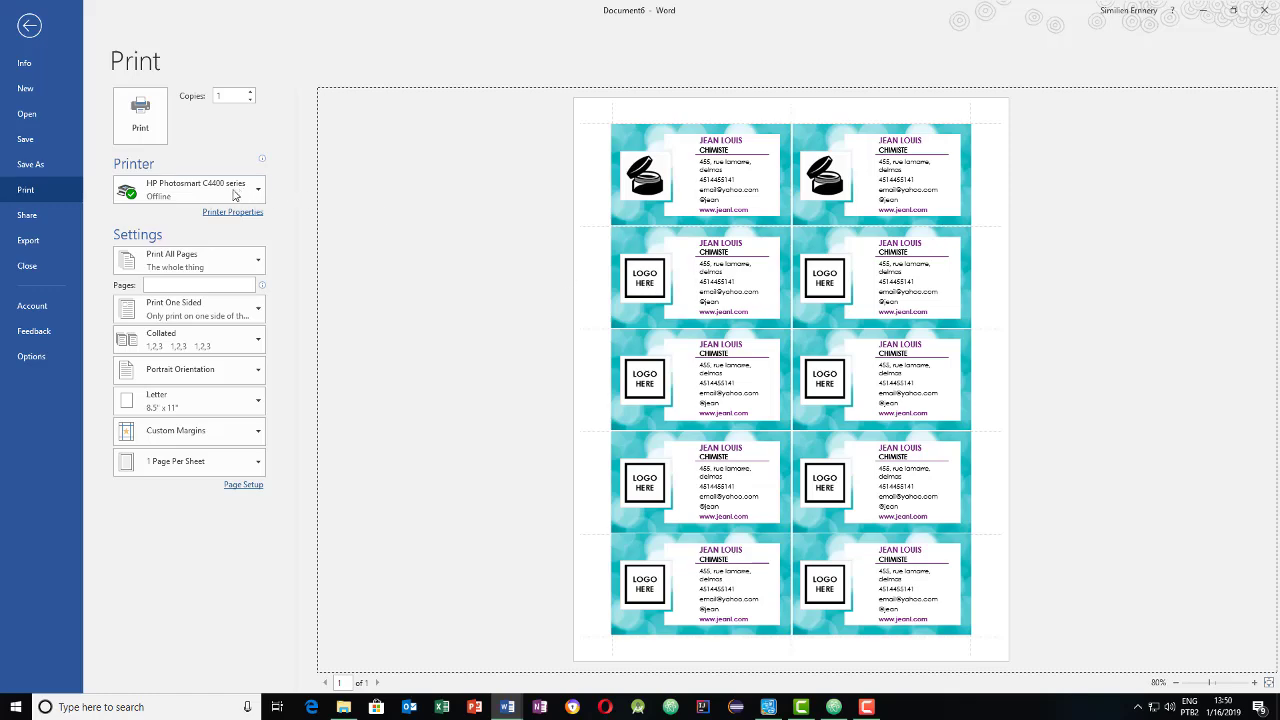
left_click(27, 25)
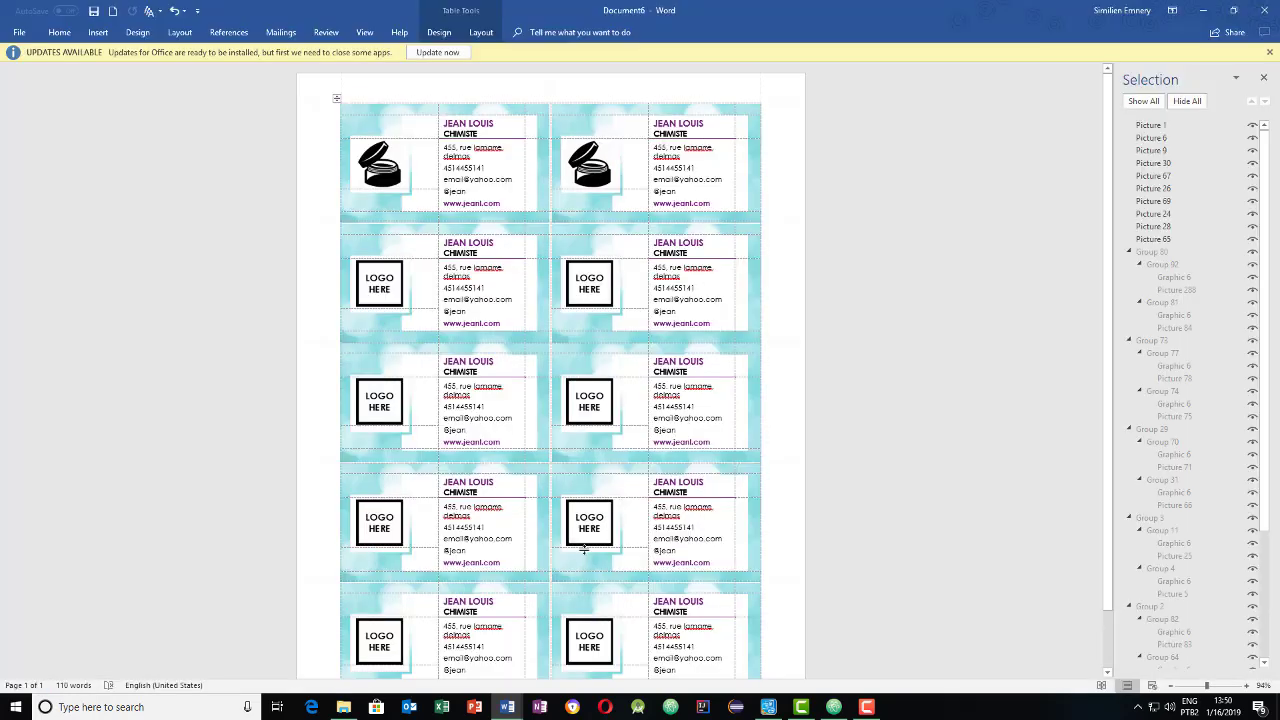
- Insert the cosmetics jar image from file as the logo on both second-row cards
left_click(380, 288)
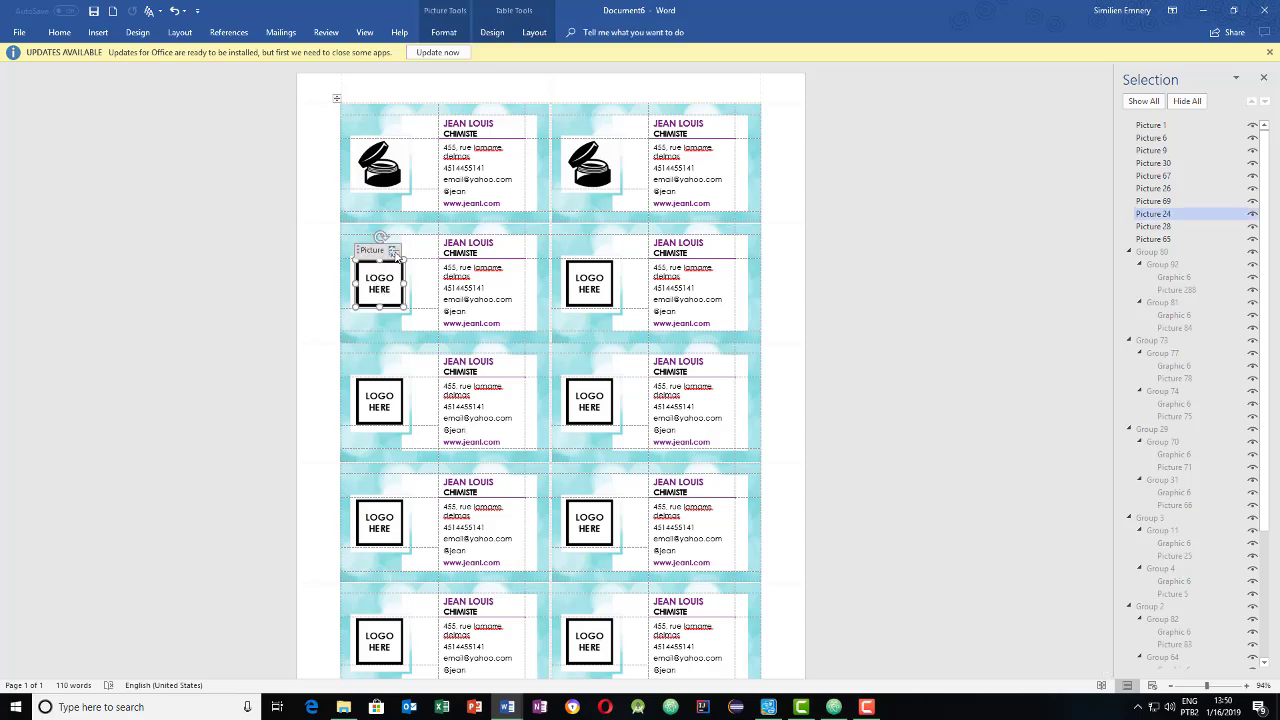
left_click(394, 252)
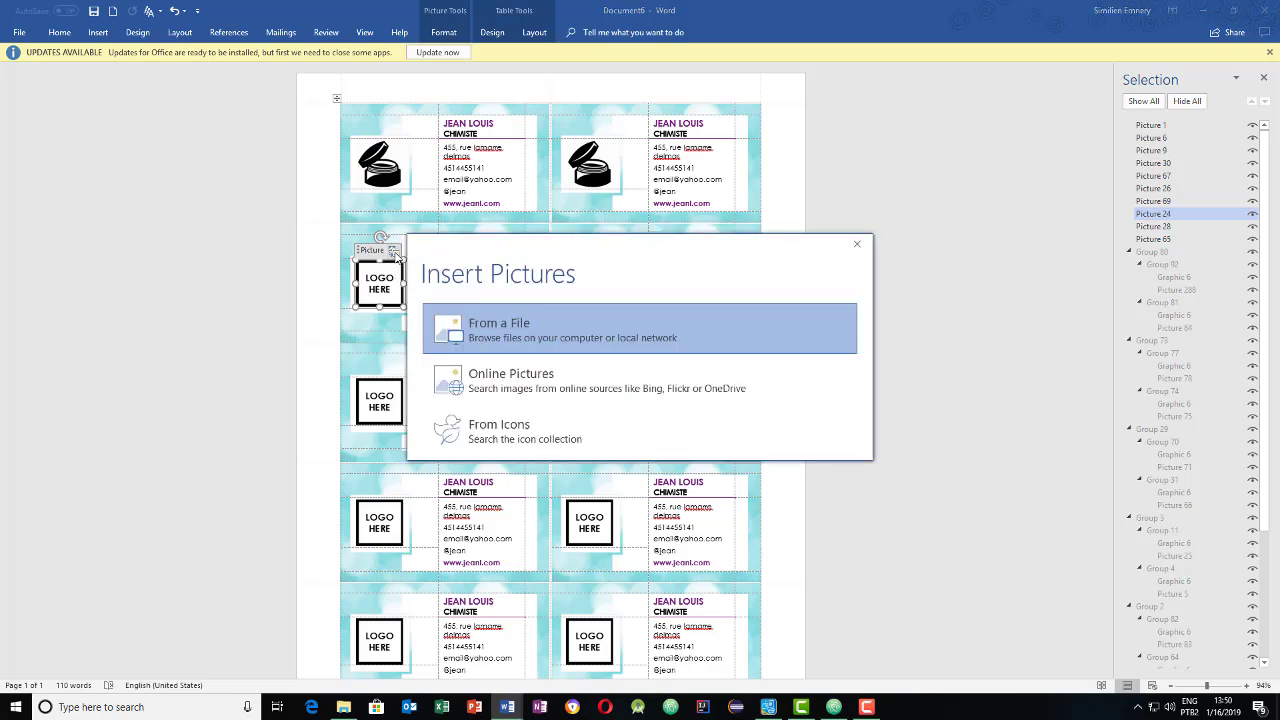
left_click(607, 336)
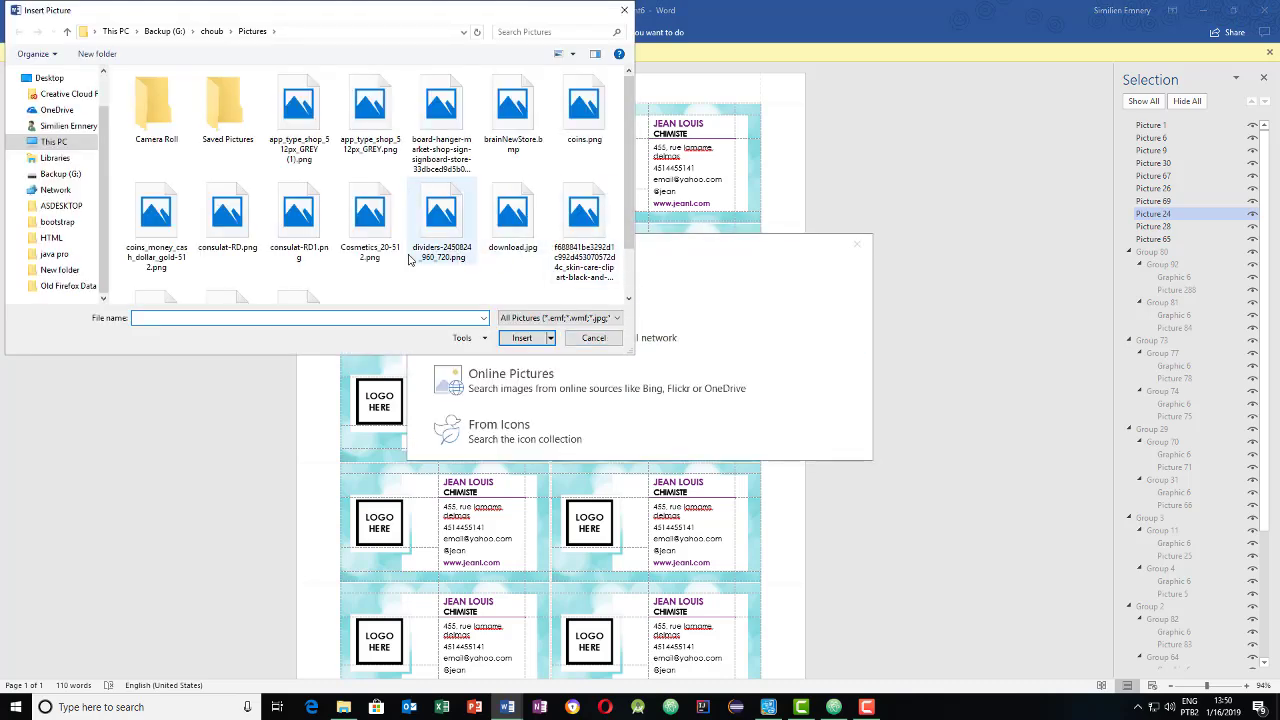
left_click(378, 240)
double_click(378, 240)
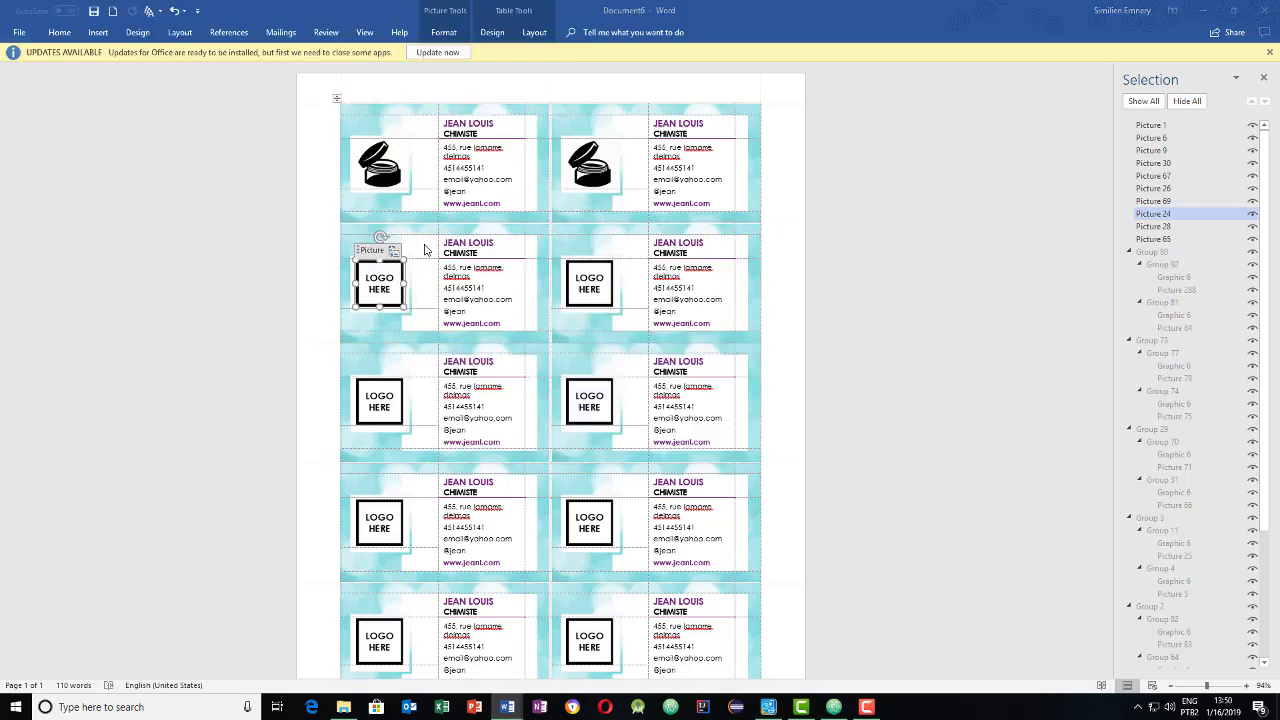
left_click(598, 285)
left_click(598, 285)
left_click(575, 316)
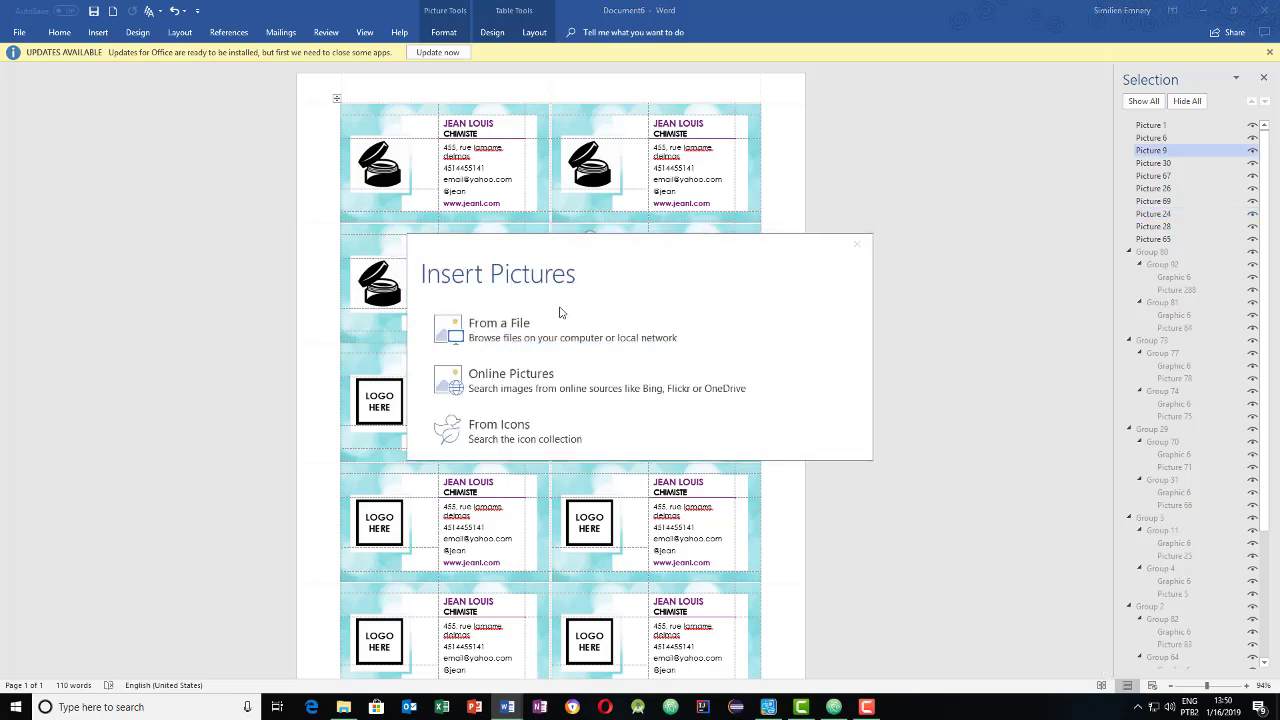
double_click(365, 237)
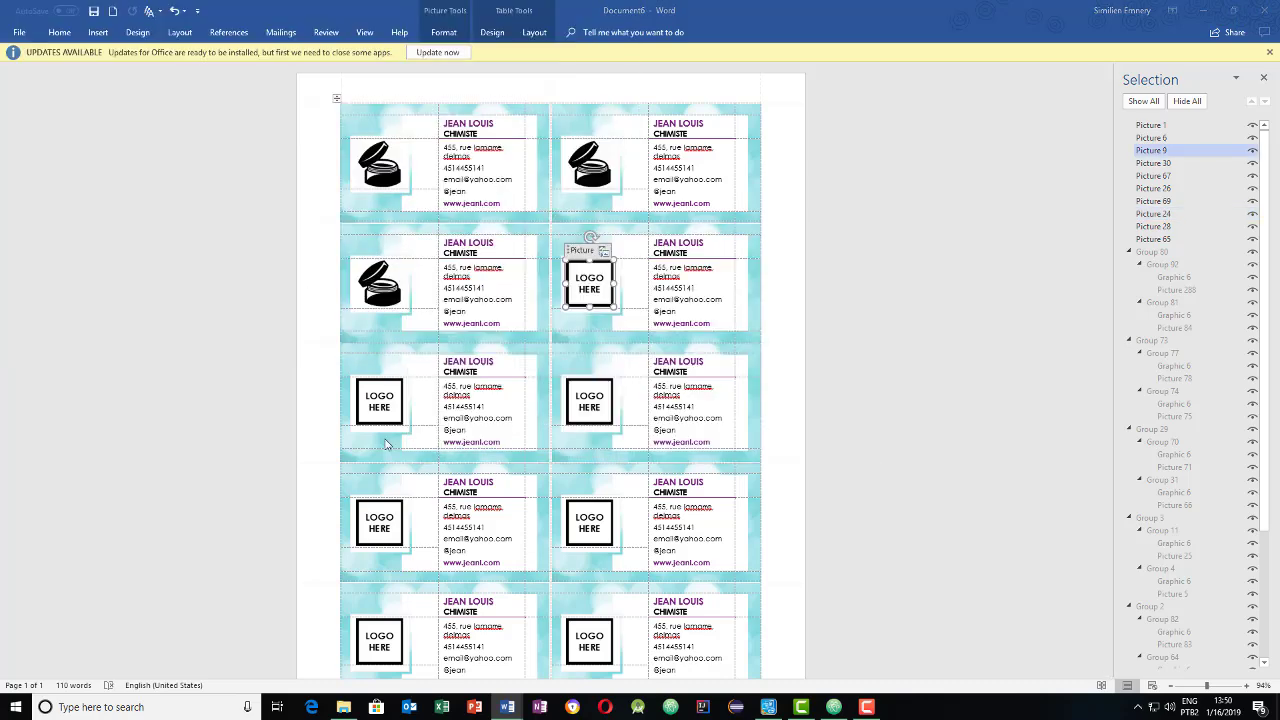
- Insert jar logos on both third-row cards, using Cosmetics_20-512.png on the right
left_click(379, 400)
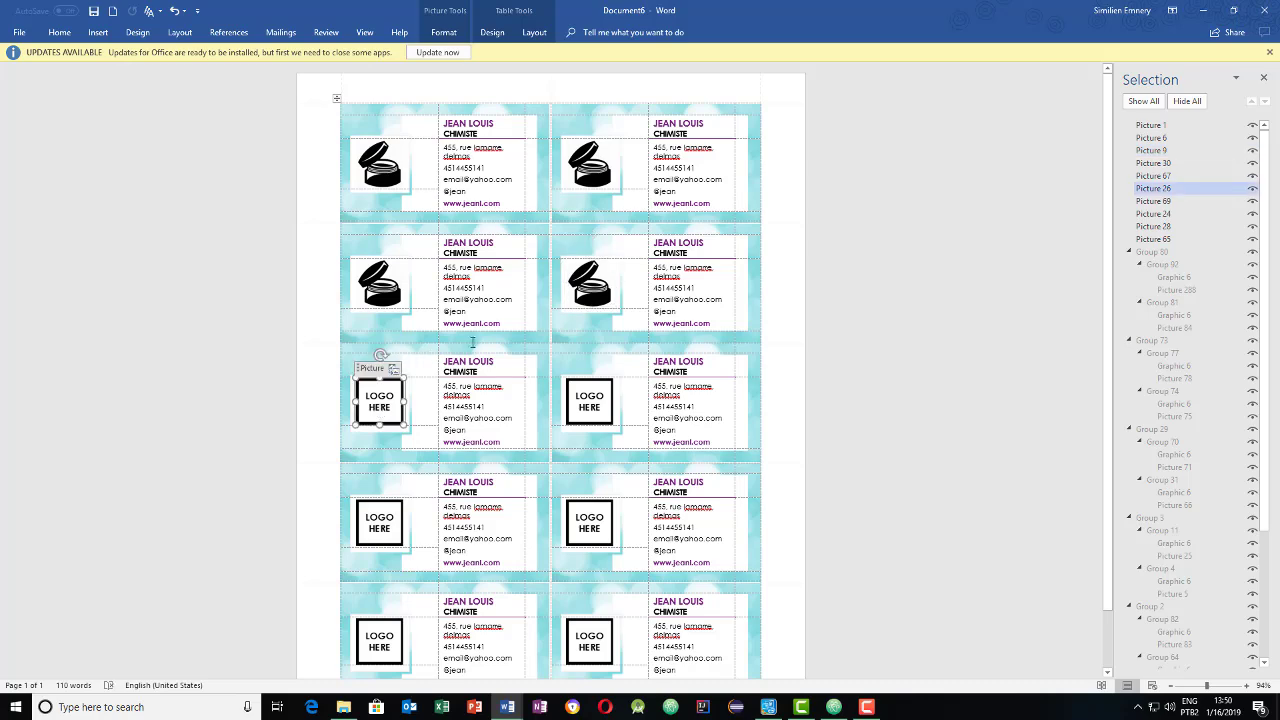
left_click(390, 390)
left_click(470, 322)
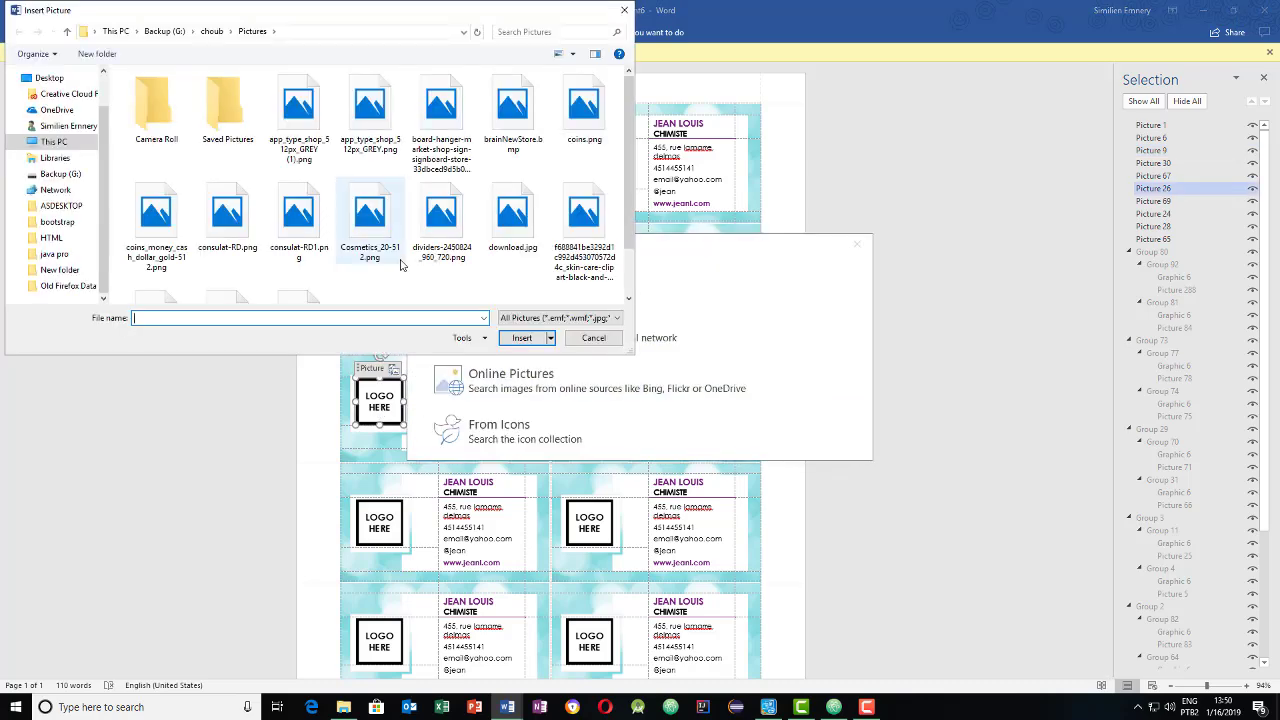
double_click(513, 215)
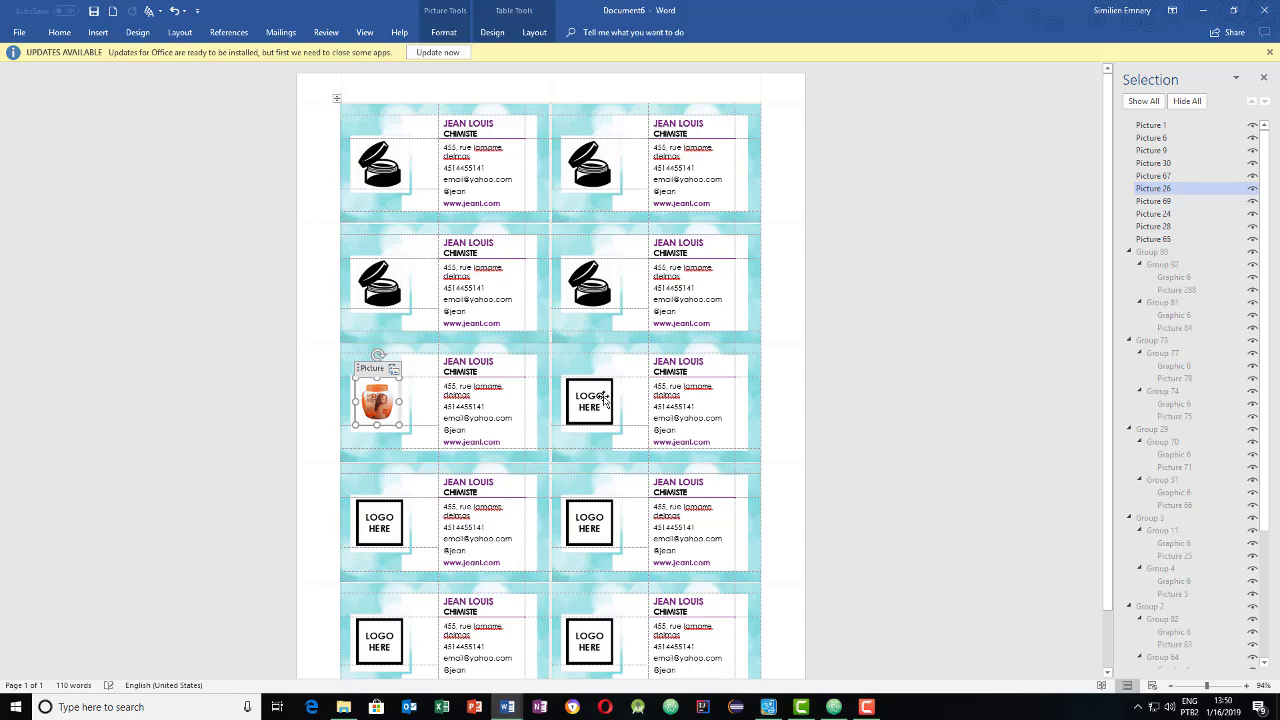
left_click(604, 397)
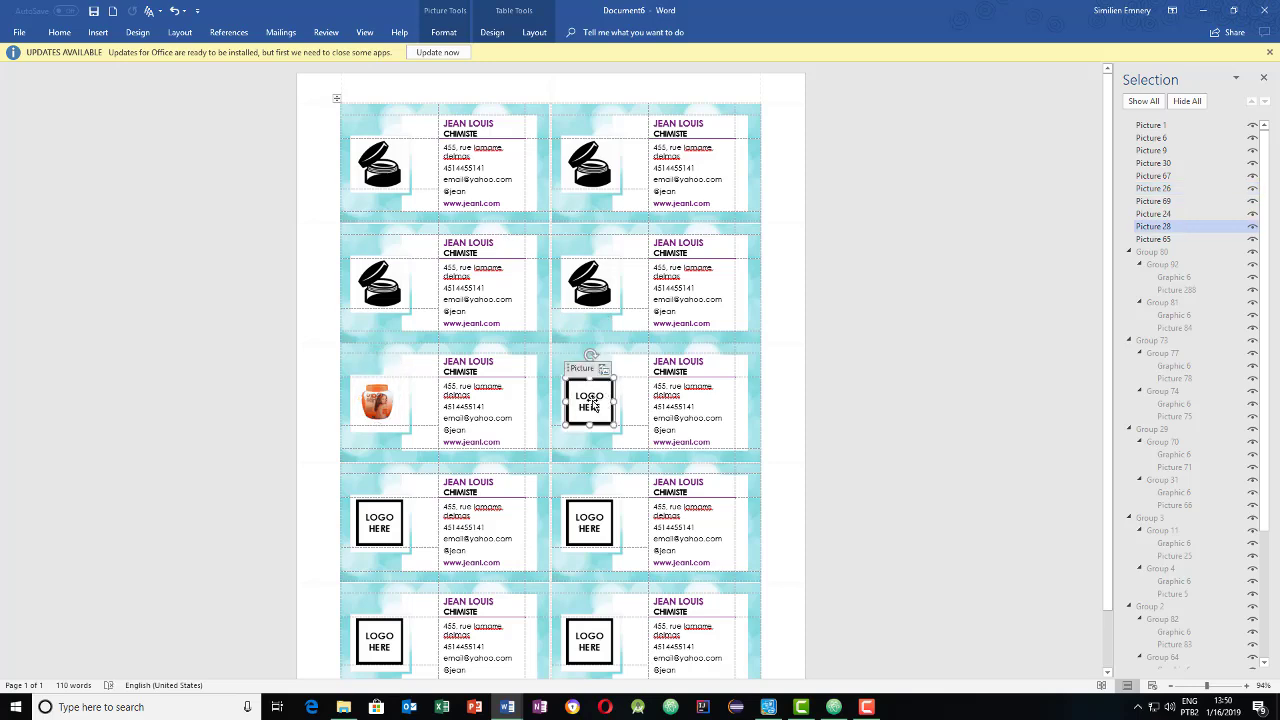
left_click(592, 402)
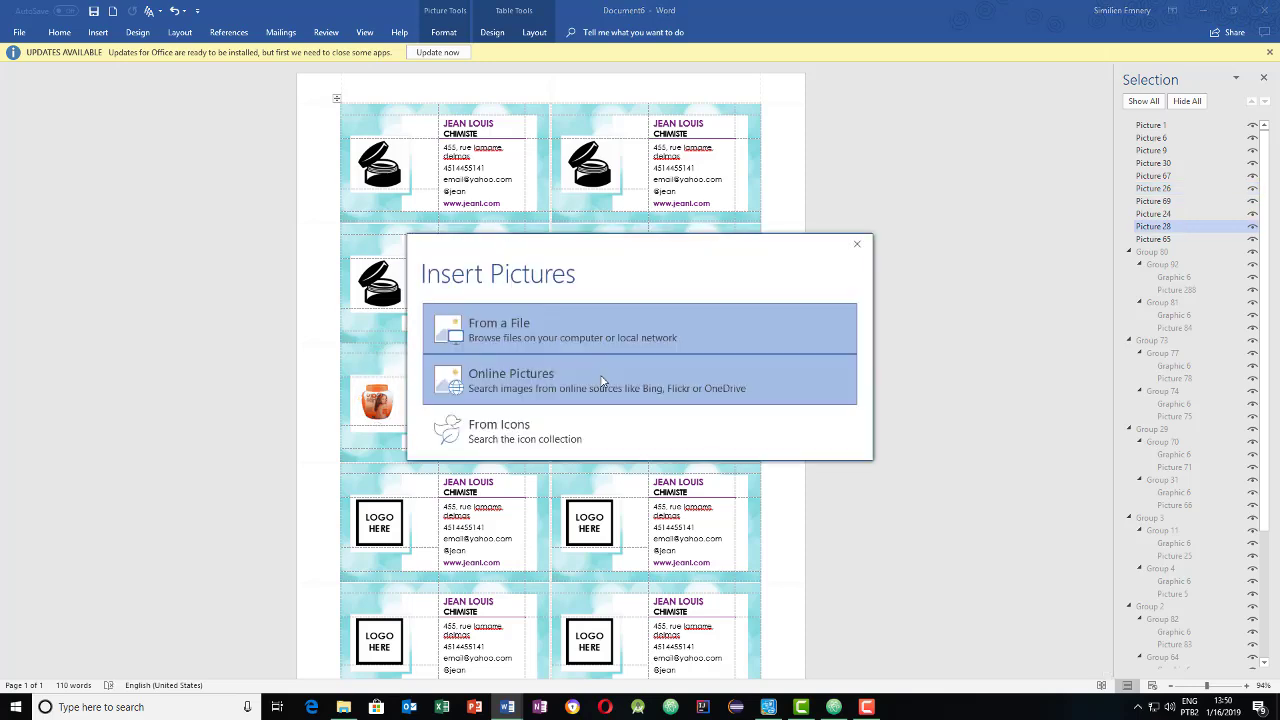
left_click(519, 330)
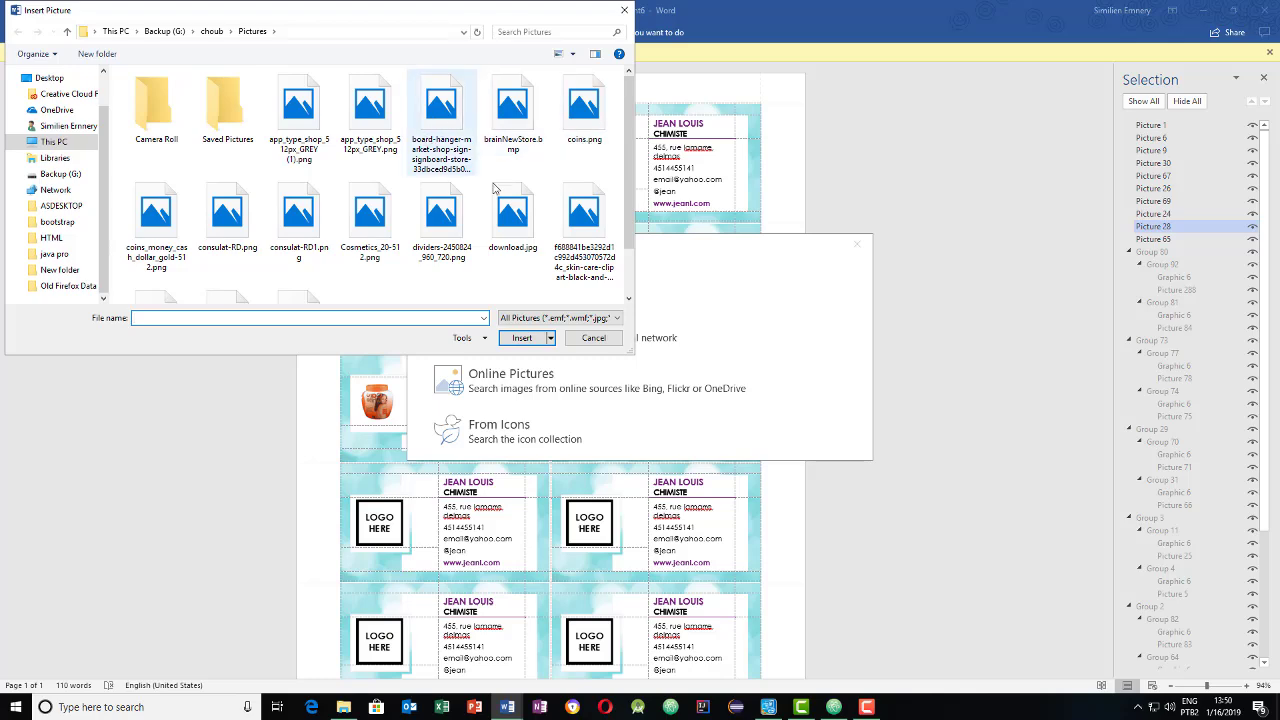
double_click(369, 215)
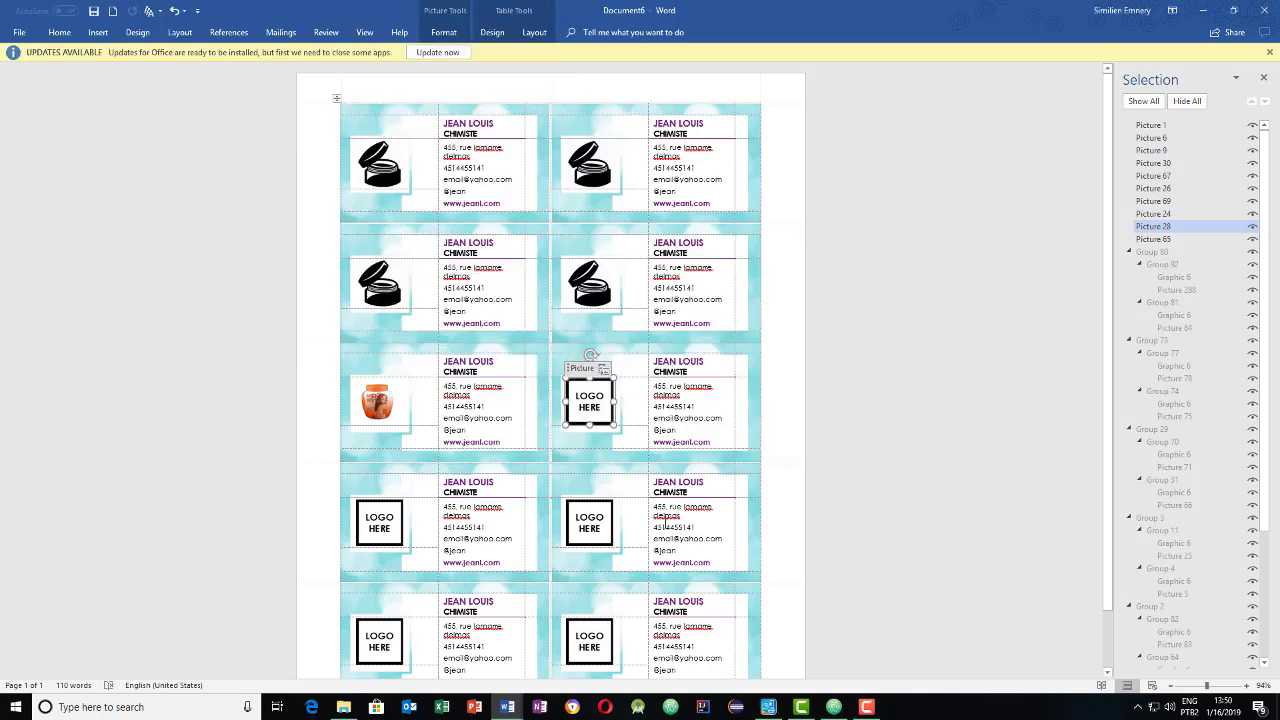
left_click(604, 536)
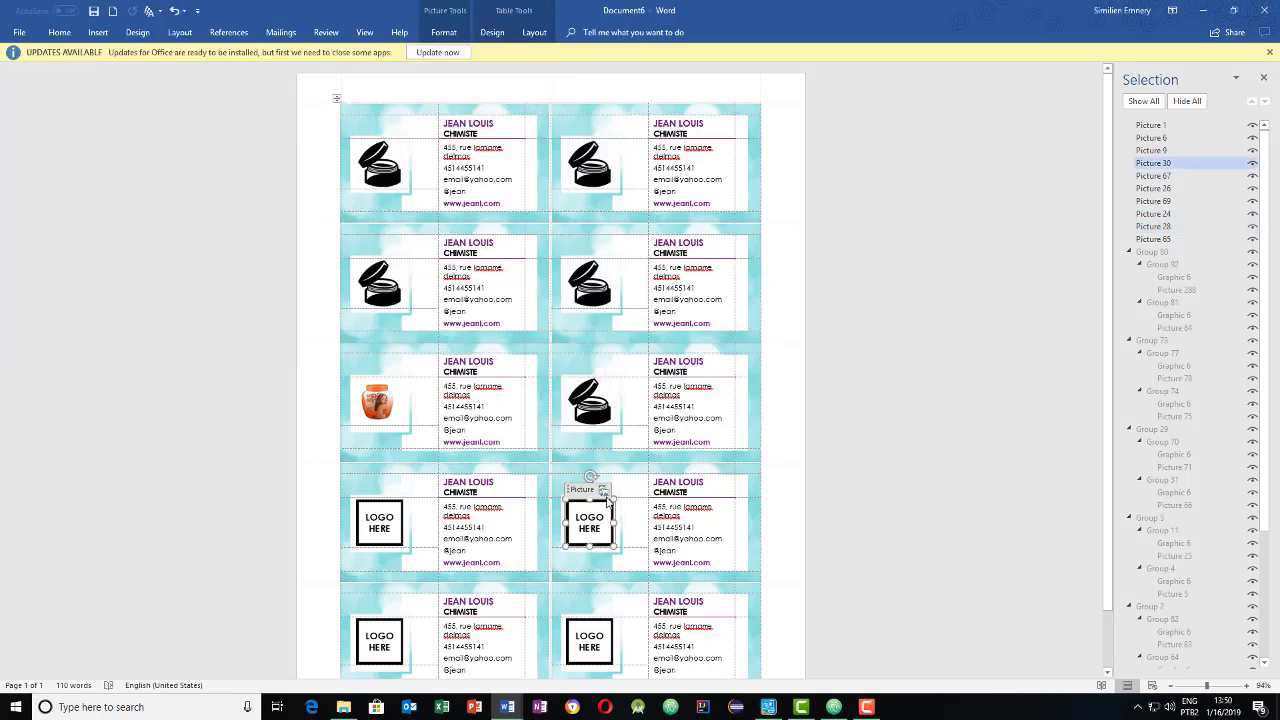
- Fill a LOGO HERE placeholder with the dividers image from the Pictures folder
left_click(604, 491)
left_click(516, 343)
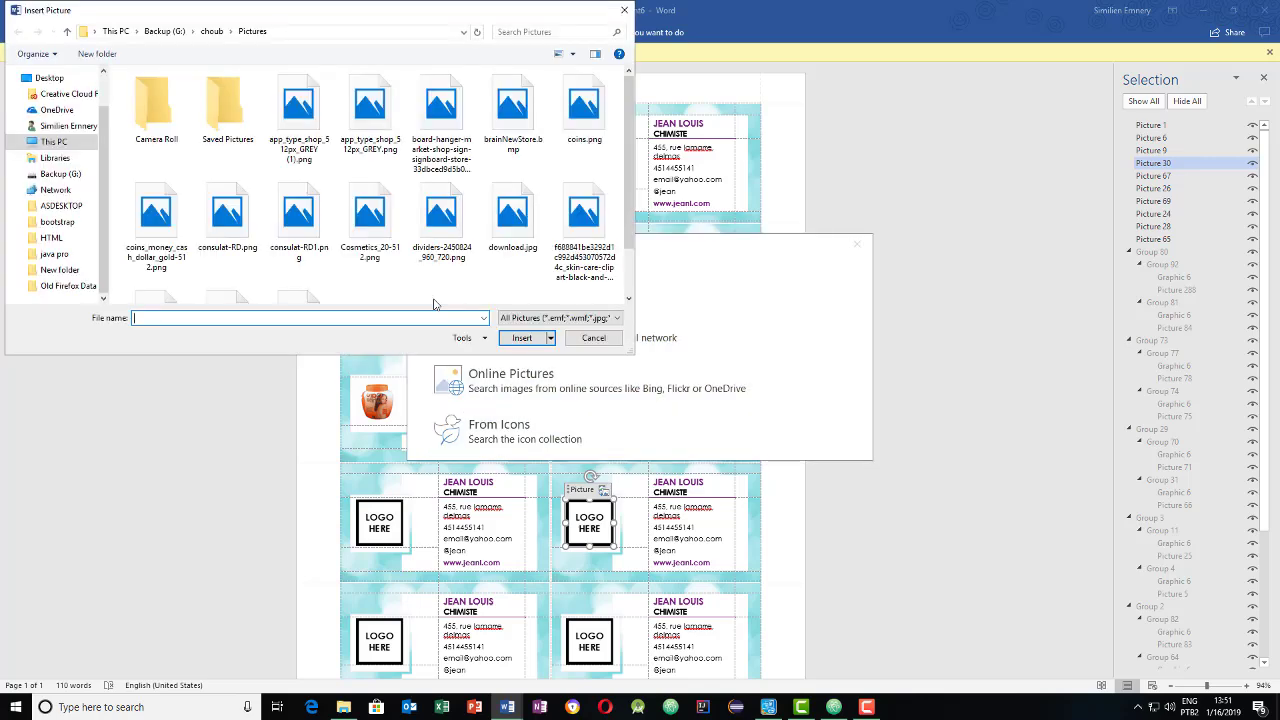
left_click(440, 264)
double_click(440, 264)
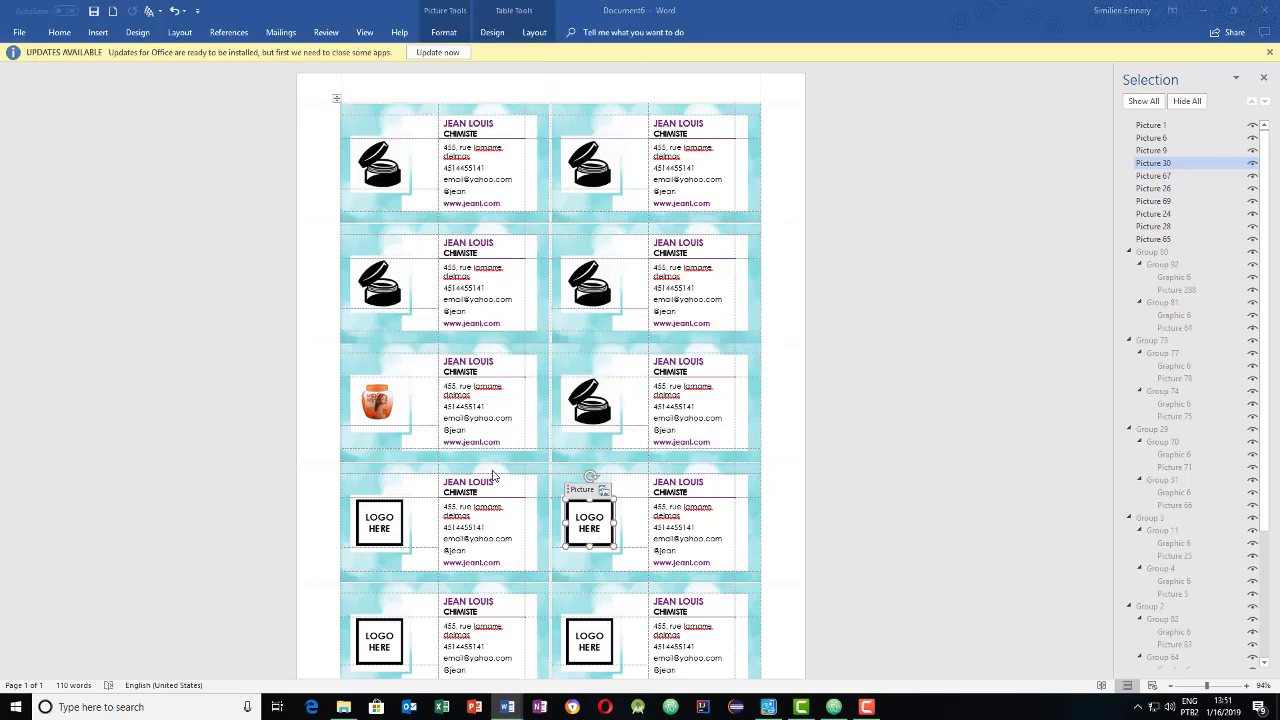
- Put Cosmetics_20-512.png into the fourth-row left card's LOGO HERE placeholder
left_click(387, 533)
left_click(394, 490)
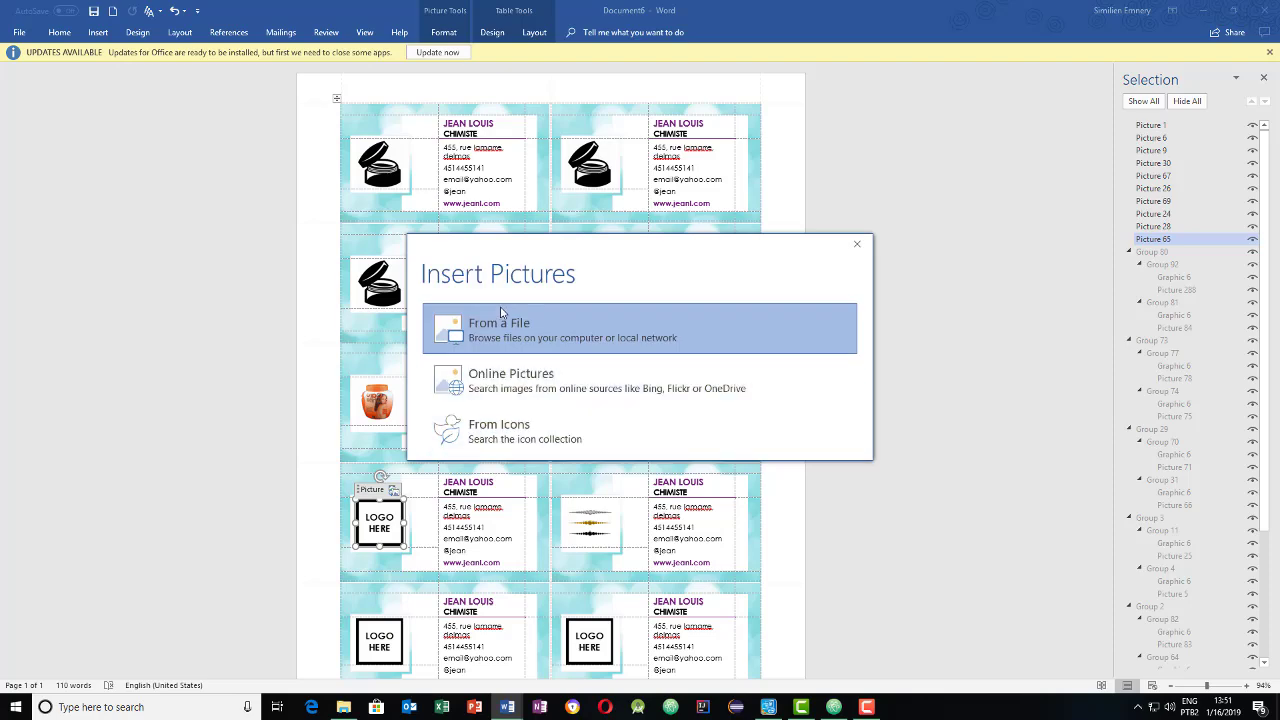
left_click(532, 335)
left_click(390, 241)
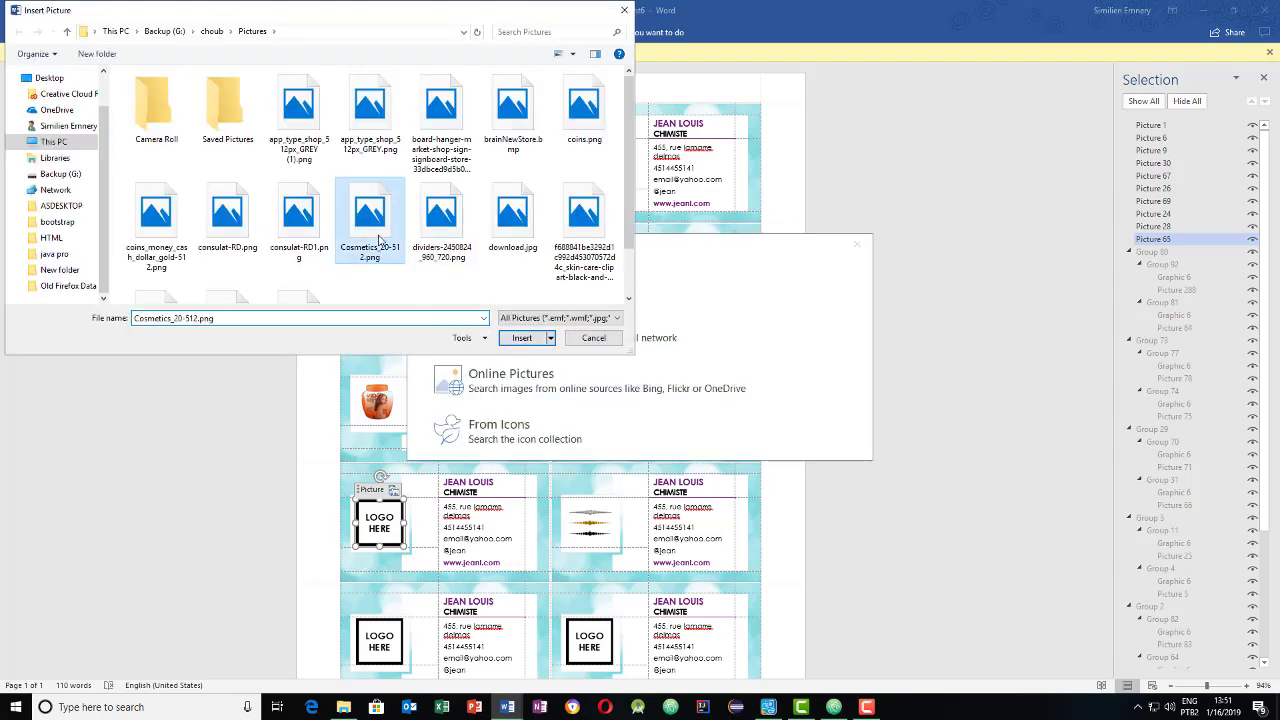
double_click(390, 241)
- Replace the fifth-row right and left LOGO HERE placeholders with Cosmetics_20-512.png
left_click(592, 635)
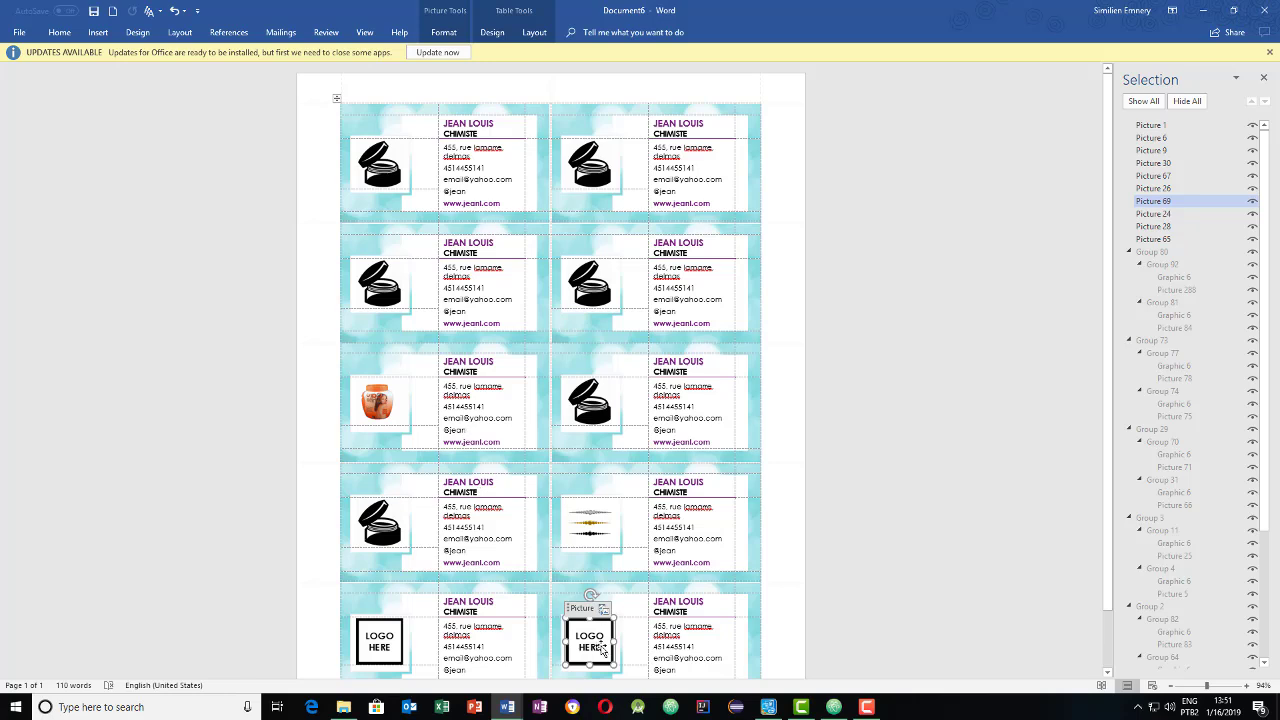
left_click(600, 632)
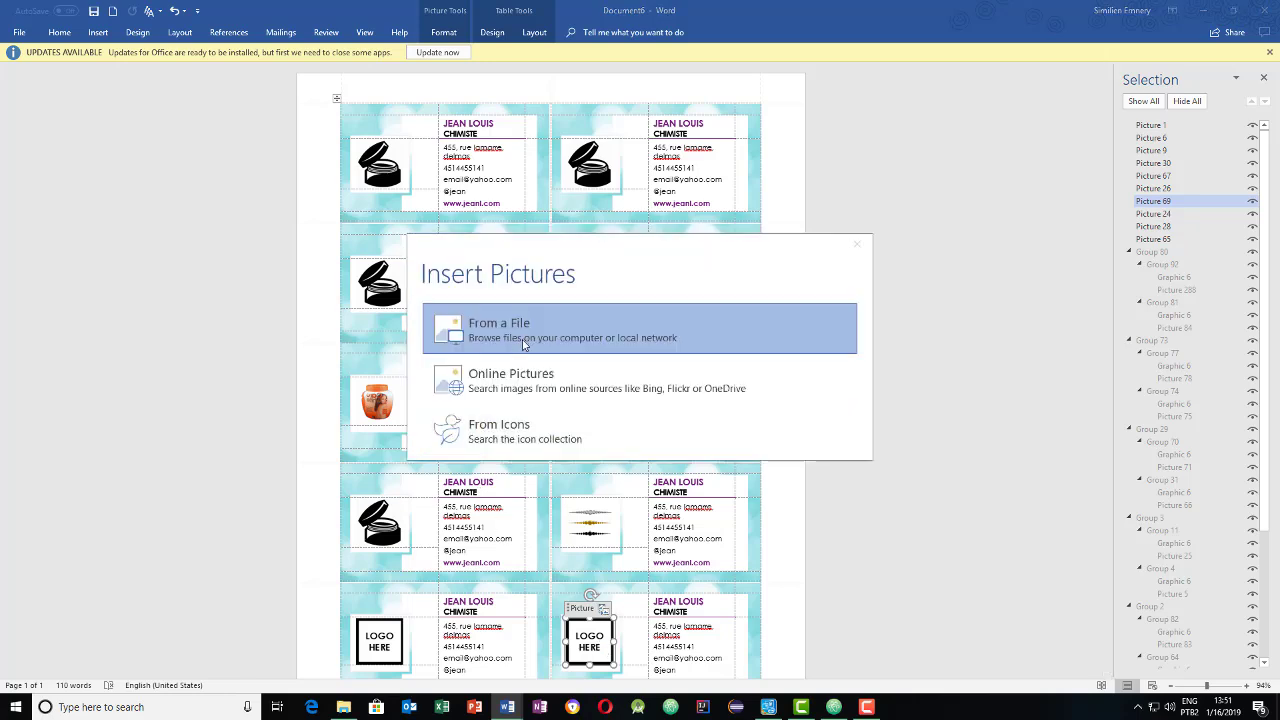
left_click(520, 340)
left_click(365, 242)
double_click(365, 242)
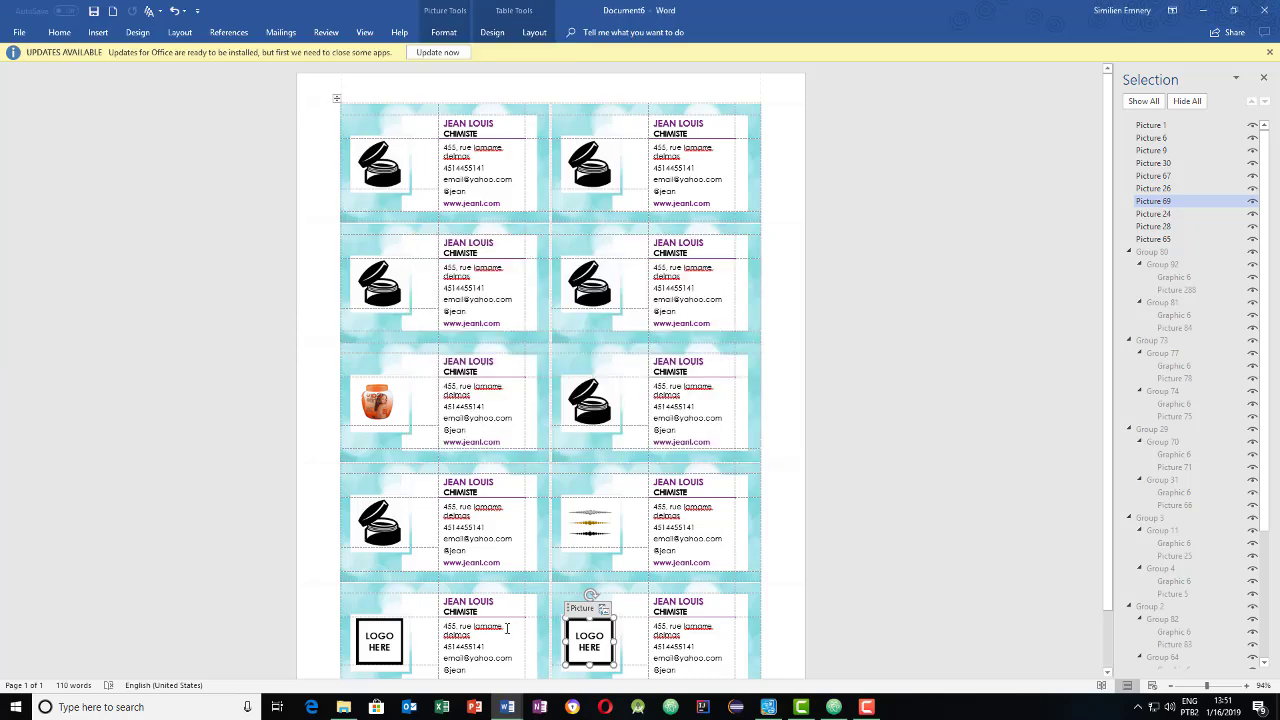
left_click(395, 640)
left_click(394, 612)
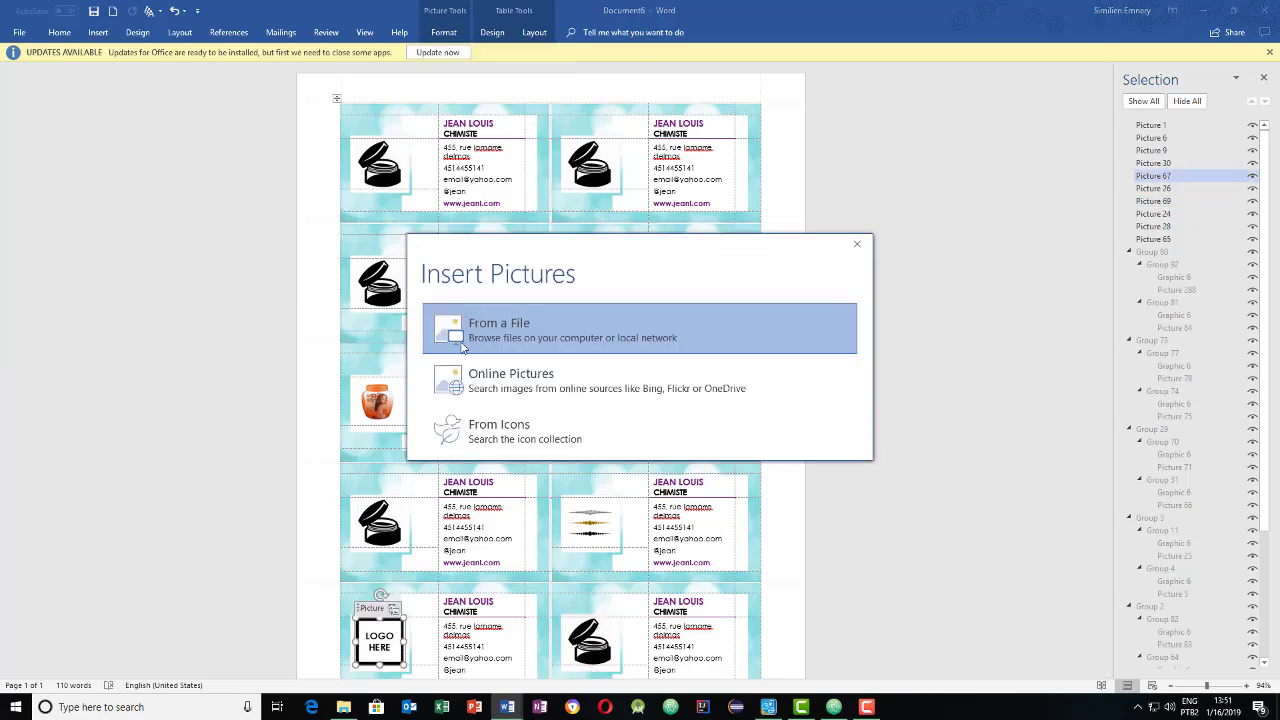
left_click(493, 350)
double_click(370, 245)
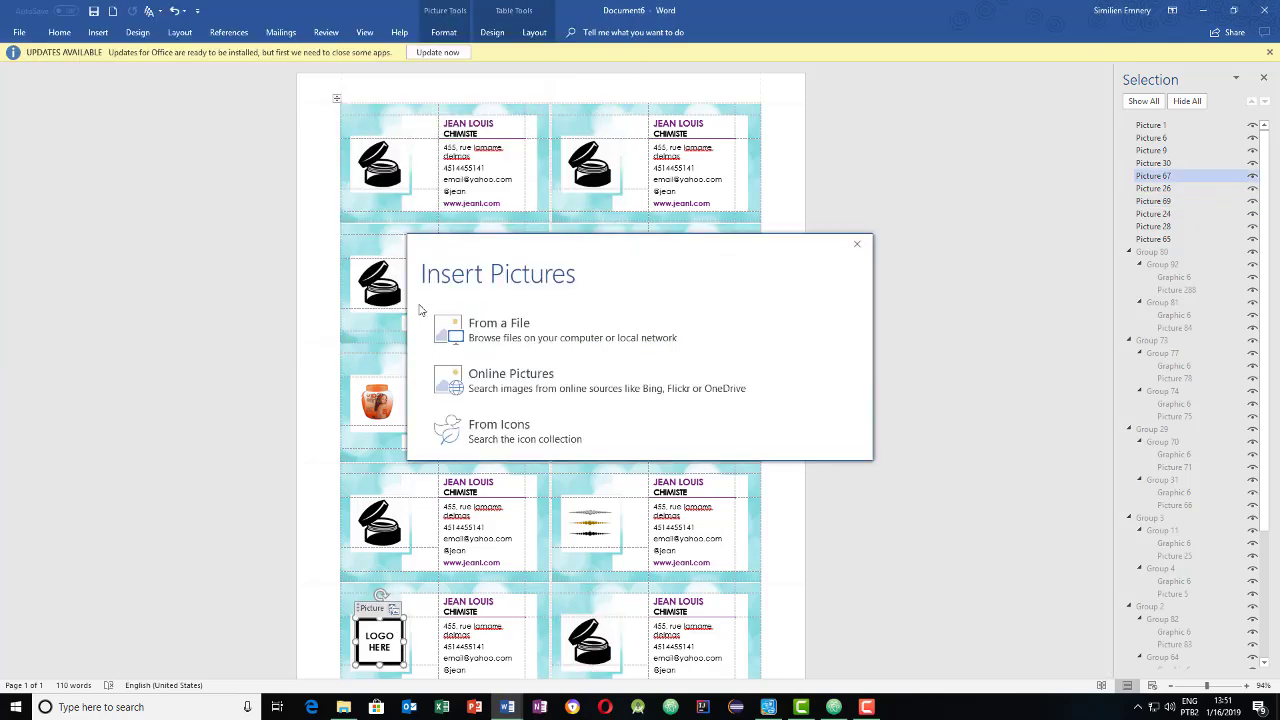
- Swap the fourth-row dividers graphic and third-row orange jar photo for the black jar logo
left_click(590, 513)
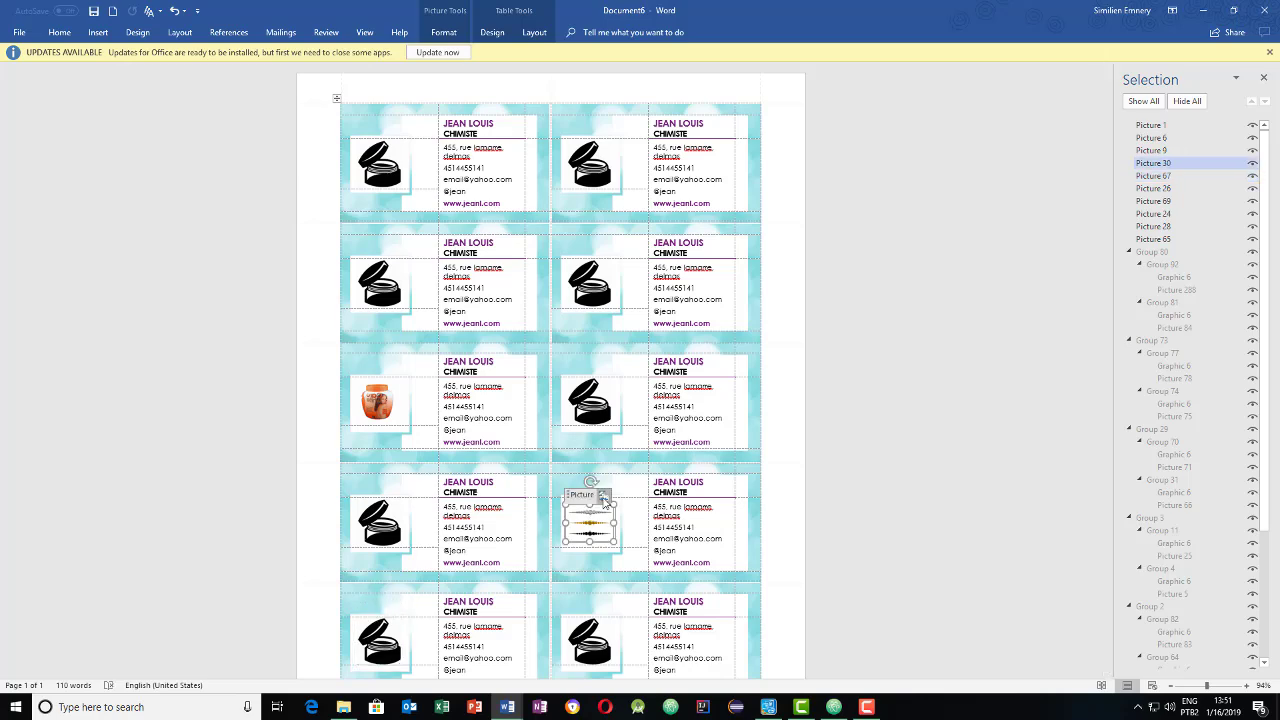
left_click(590, 513)
left_click(534, 338)
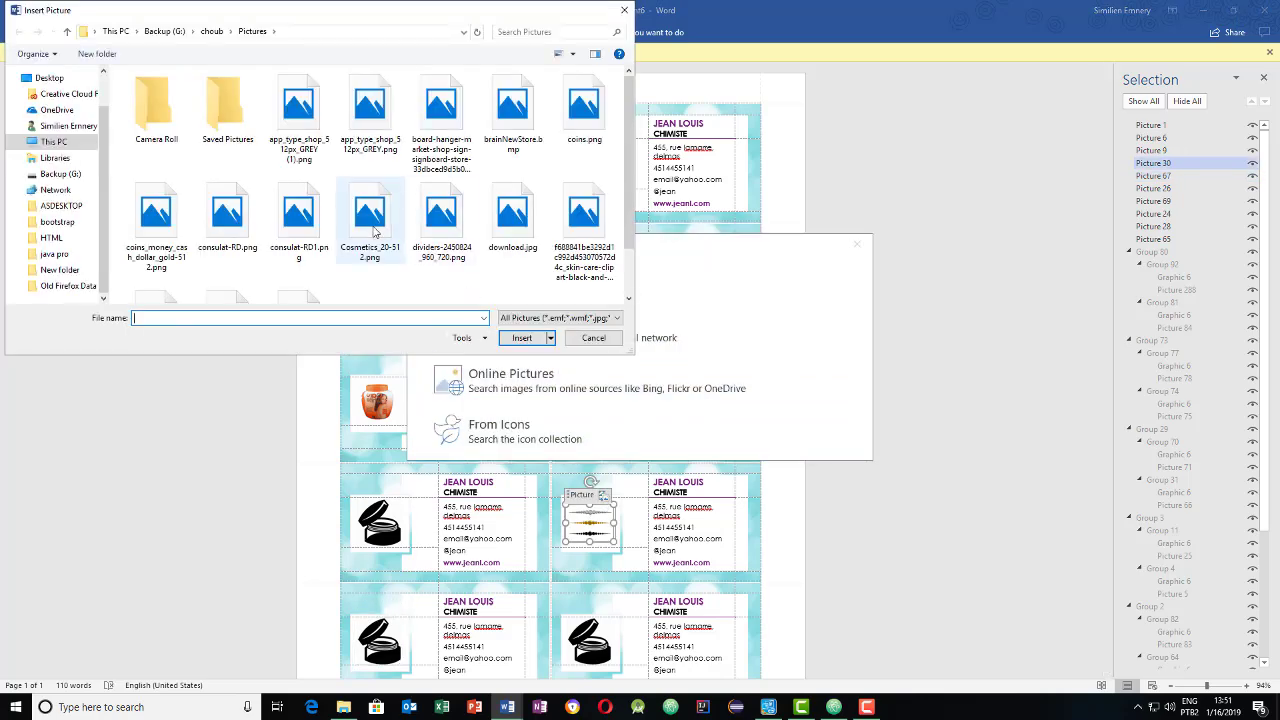
double_click(369, 220)
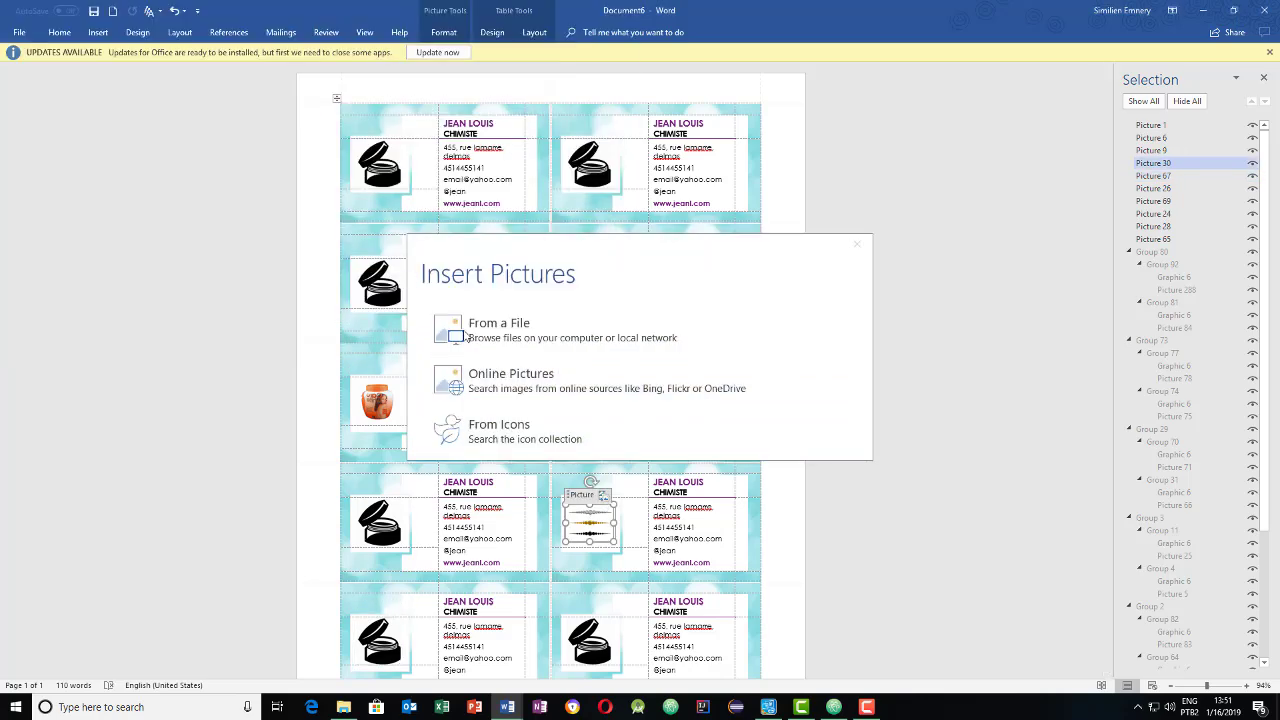
left_click(384, 408)
left_click(393, 370)
left_click(502, 337)
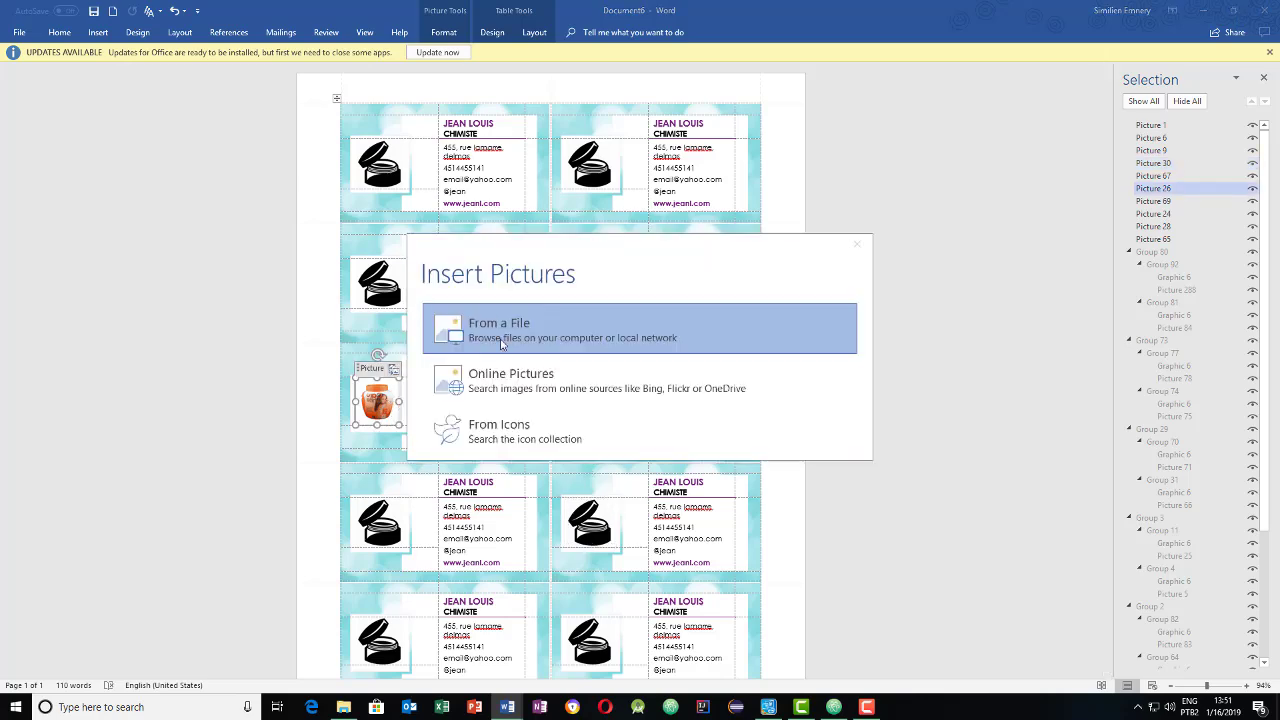
double_click(367, 232)
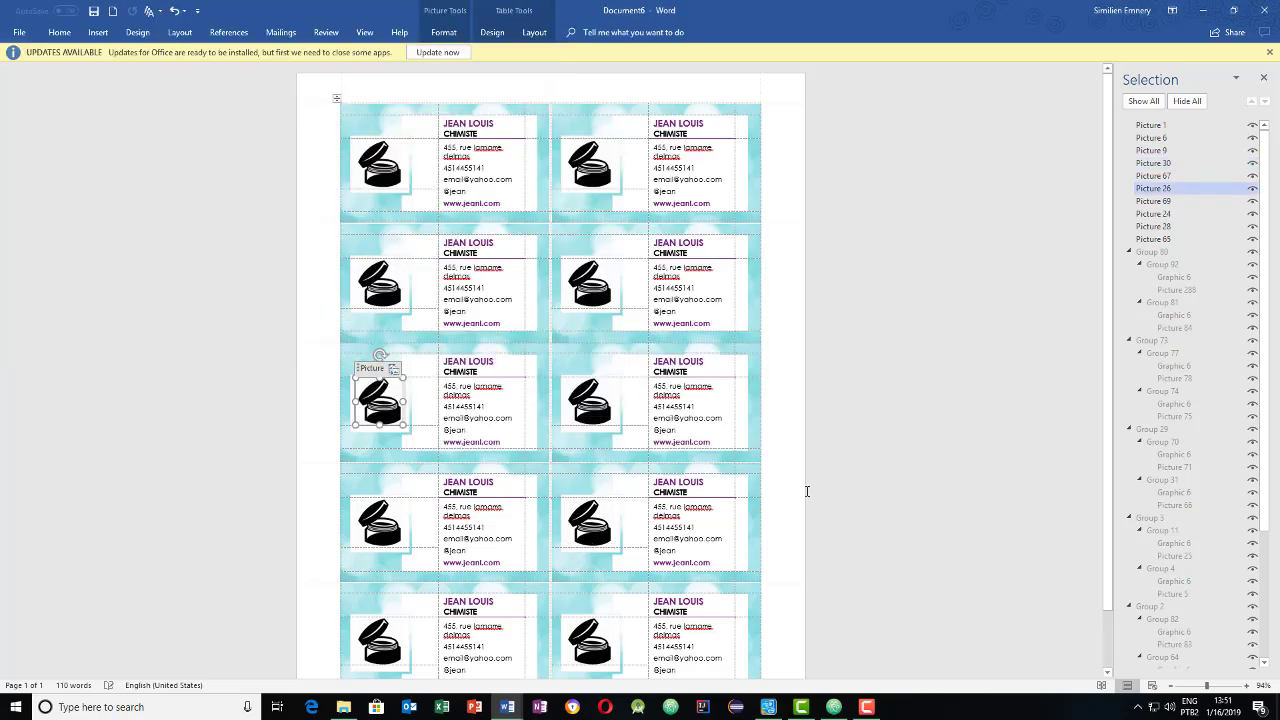
- Look over the finished card sheet, then preview it with Ctrl+P as a Letter page
scroll(866, 458, "down", 1)
scroll(866, 458, "up", 1)
scroll(866, 458, "down", 1)
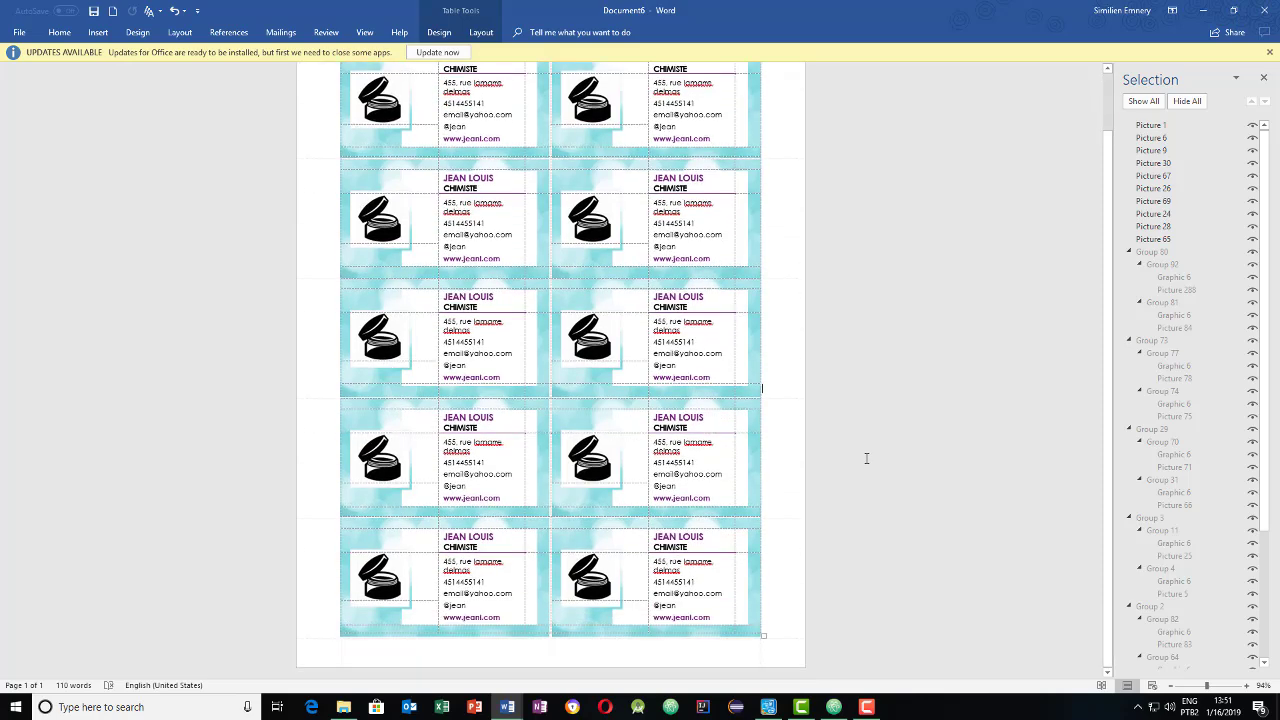
scroll(866, 458, "up", 1)
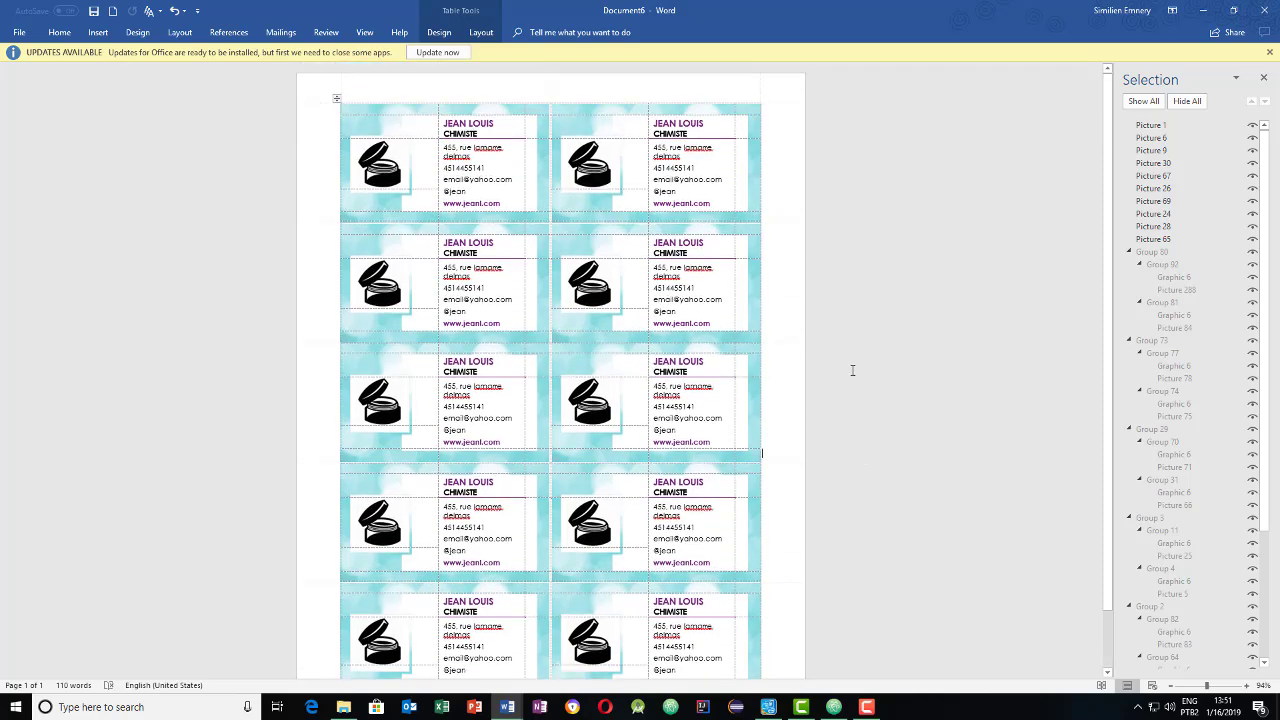
scroll(853, 371, "down", 1)
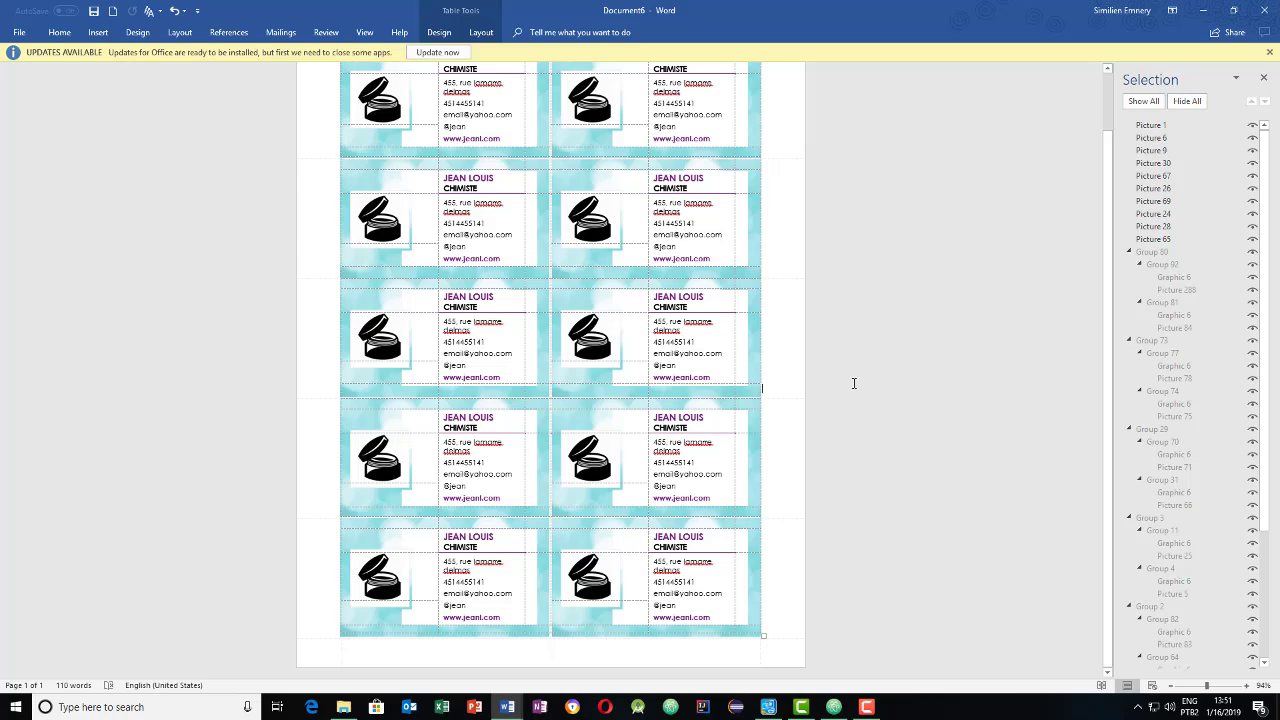
scroll(854, 383, "up", 1)
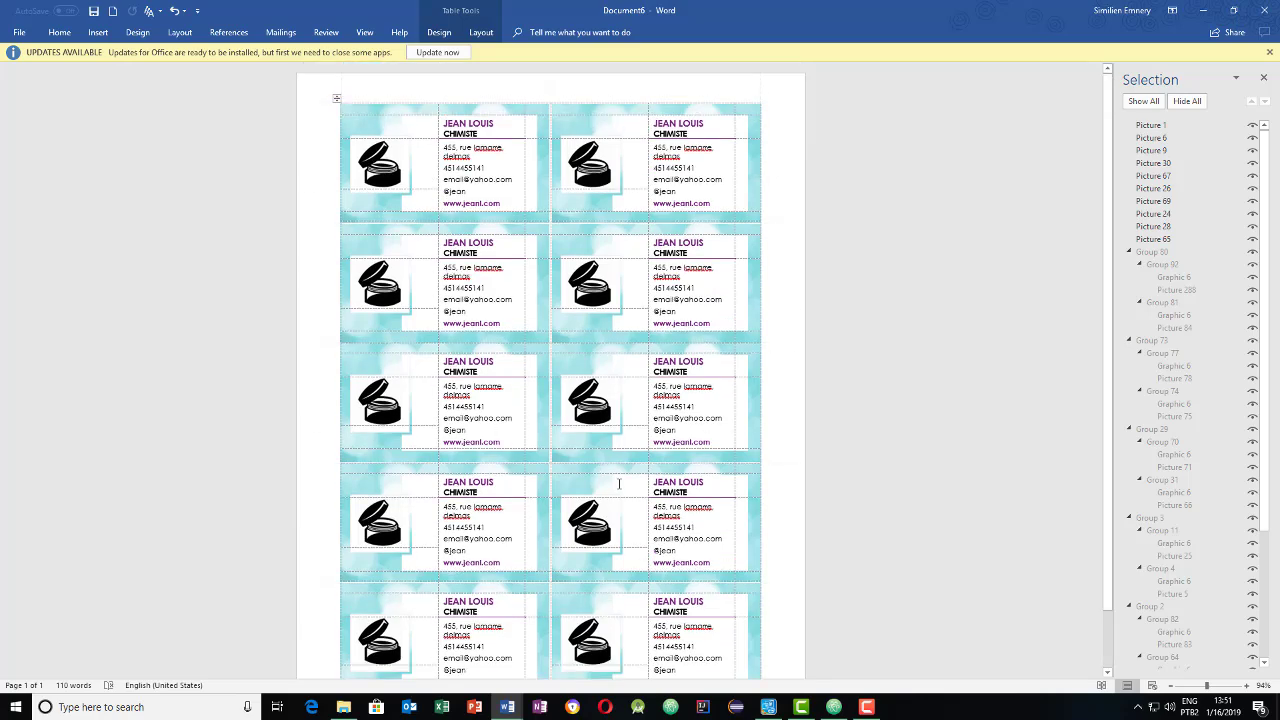
scroll(641, 517, "down", 1)
scroll(641, 517, "up", 1)
scroll(641, 517, "down", 1)
scroll(641, 517, "up", 1)
key("ctrl+p")
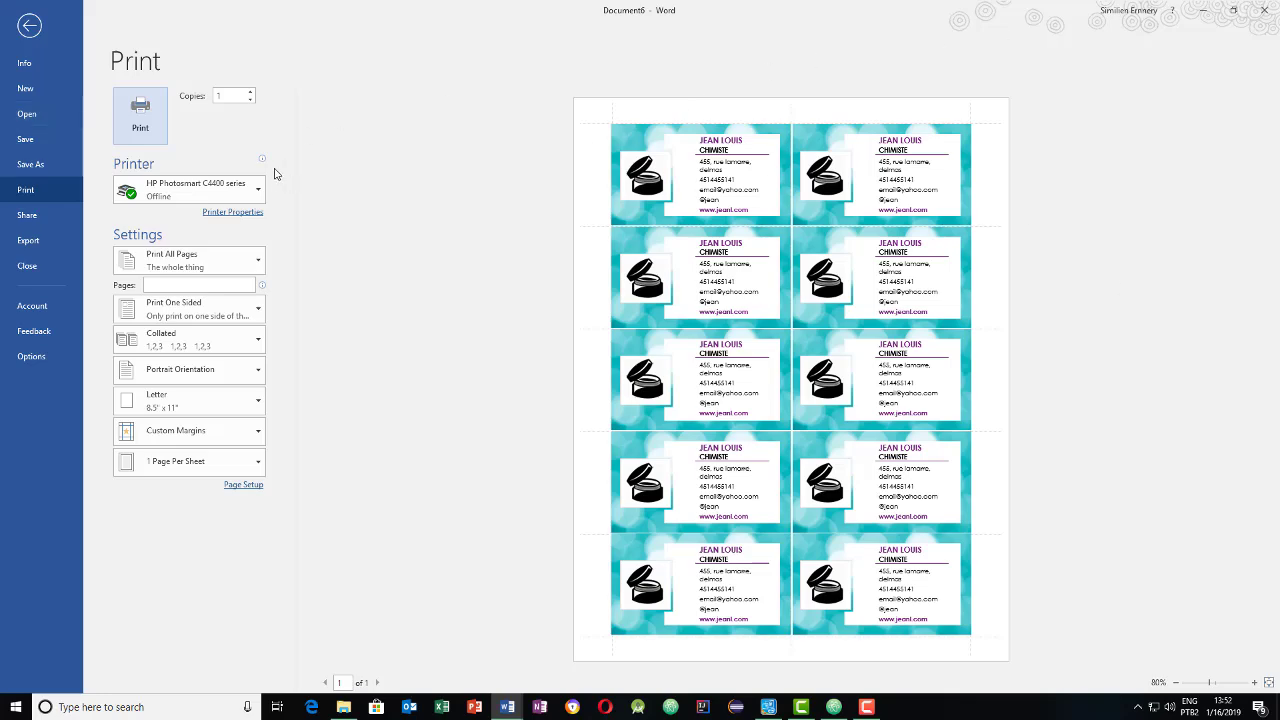
- Leave the Print screen and return to editing Document6
left_click(29, 28)
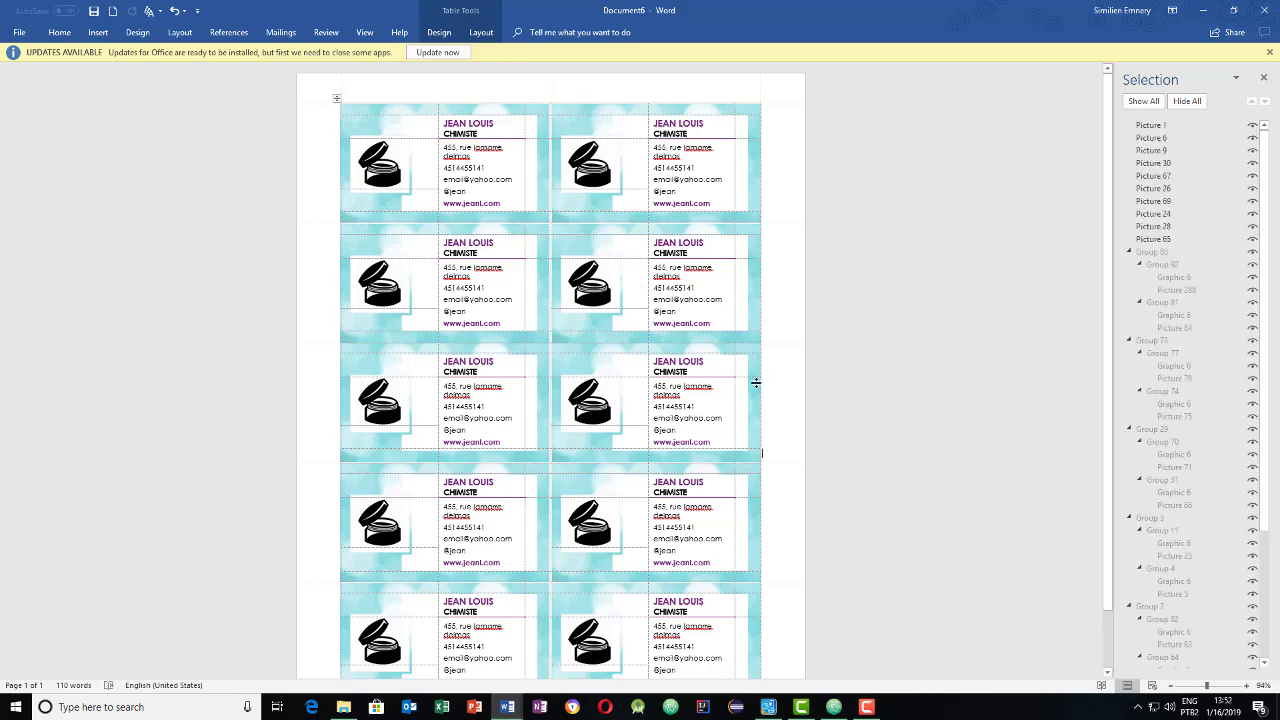
scroll(870, 365, "down", 1)
scroll(871, 363, "up", 1)
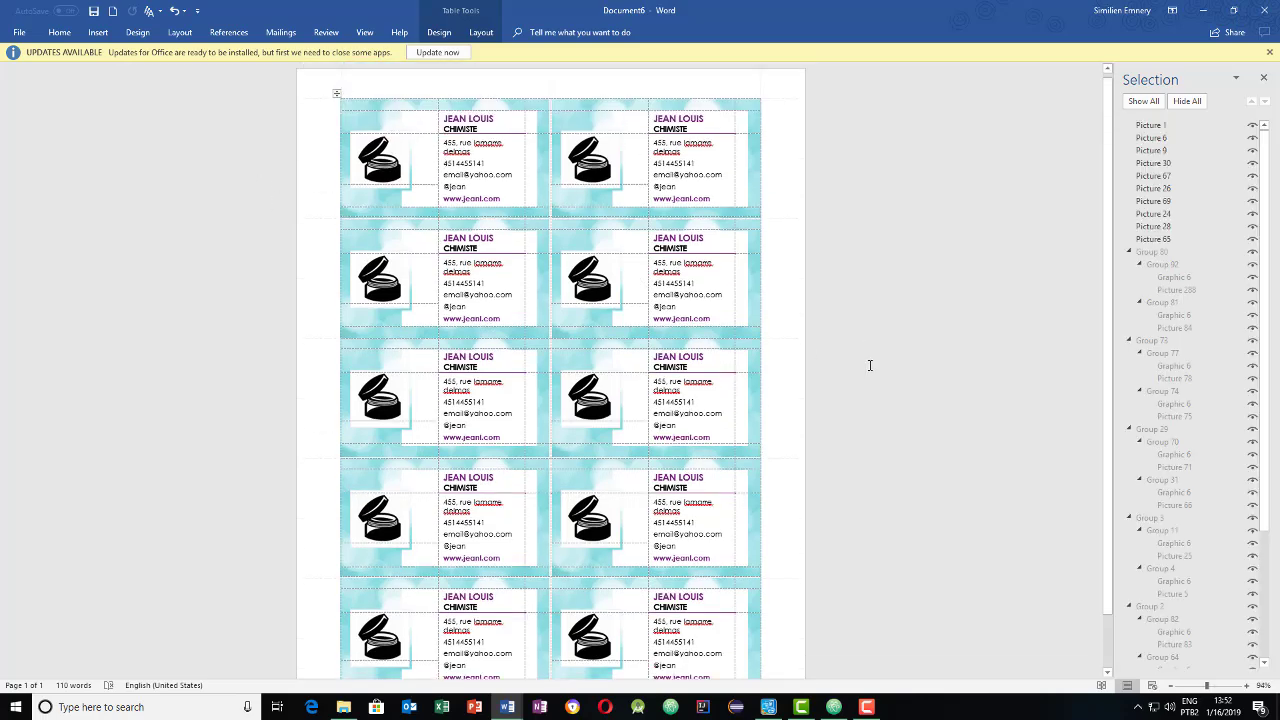